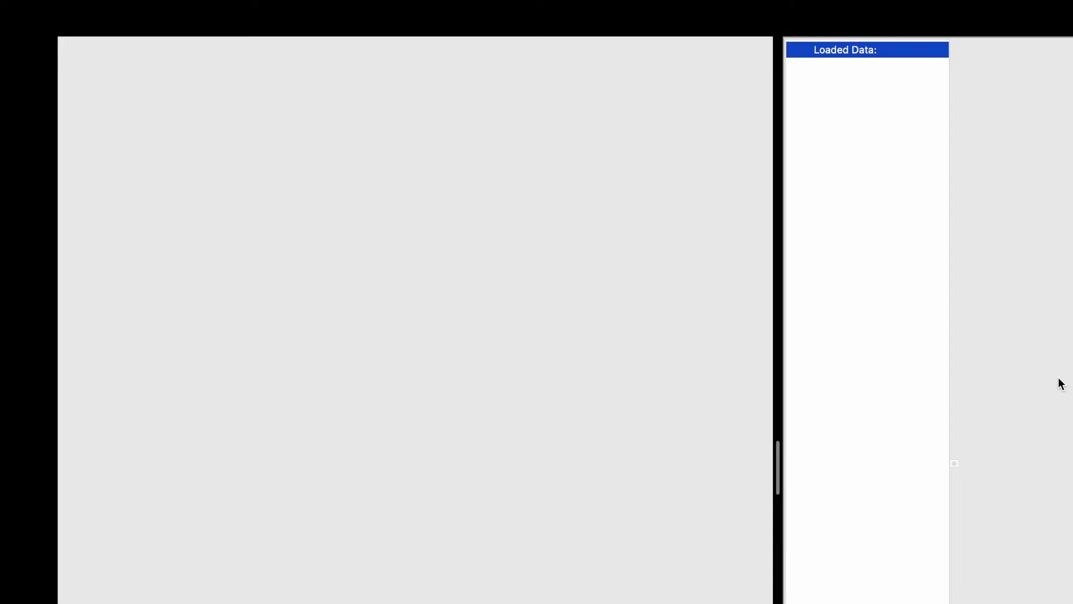
Step: Start a powder data import with the format guessed from the file, and open the NiO-800C folder on the Desktop
{"action": "mouse_move", "coordinate": [494, 19]}
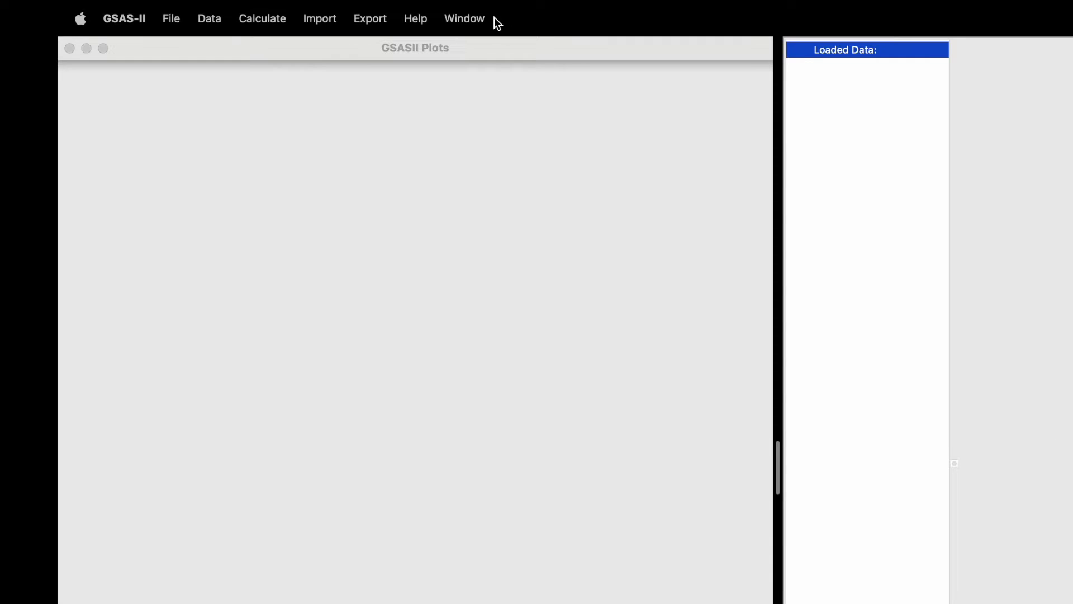
{"action": "left_click", "coordinate": [326, 23]}
{"action": "mouse_move", "coordinate": [340, 96]}
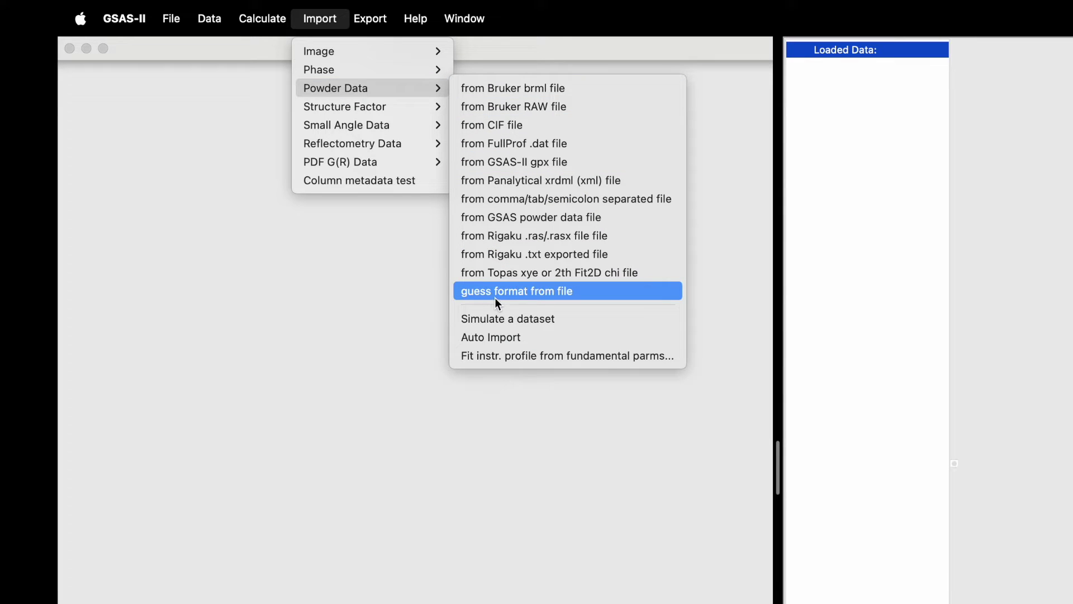
{"action": "left_click", "coordinate": [549, 292]}
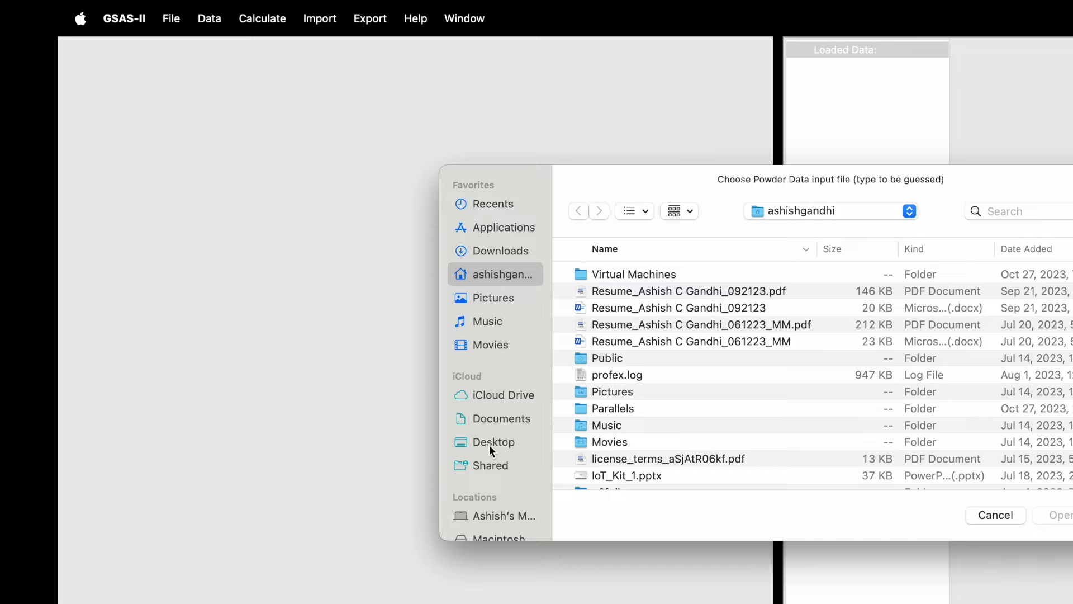
{"action": "left_click", "coordinate": [490, 443]}
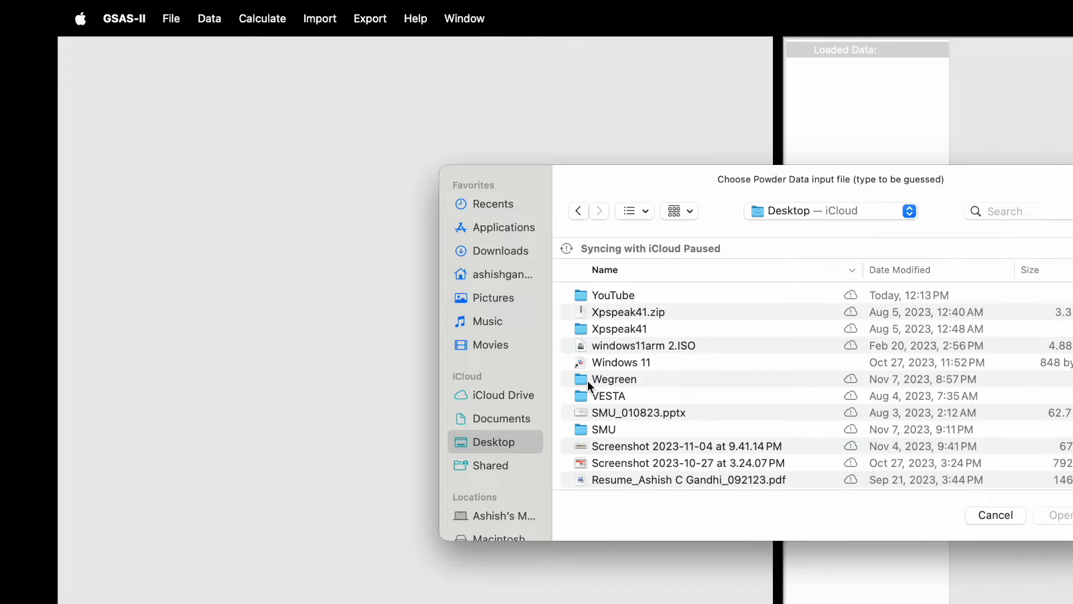
{"action": "scroll", "coordinate": [641, 394], "scroll_direction": "down", "scroll_amount": 14}
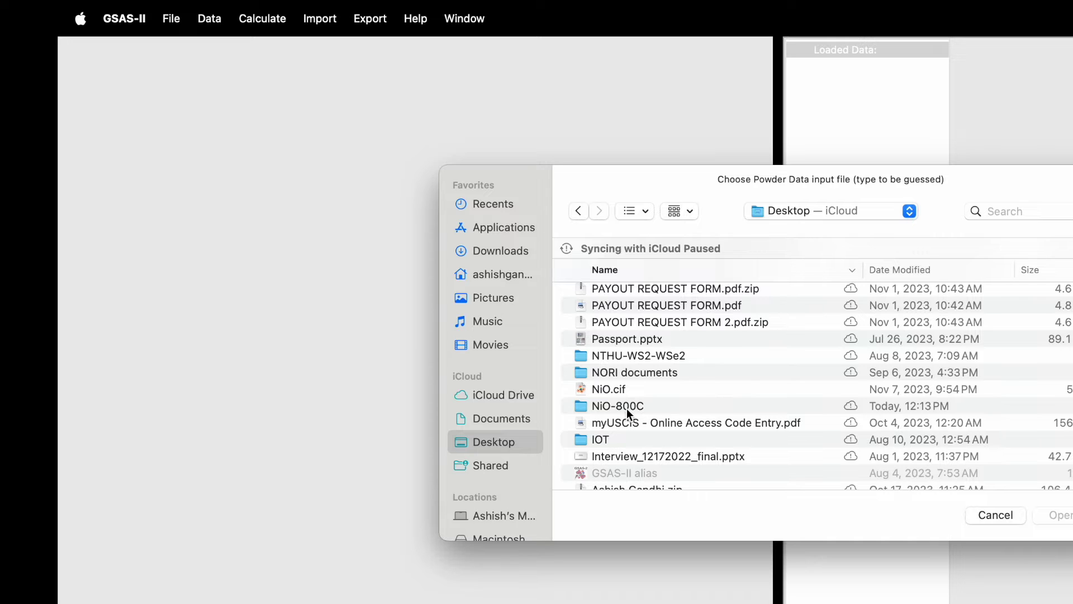
{"action": "left_click", "coordinate": [627, 408]}
{"action": "double_click", "coordinate": [635, 407]}
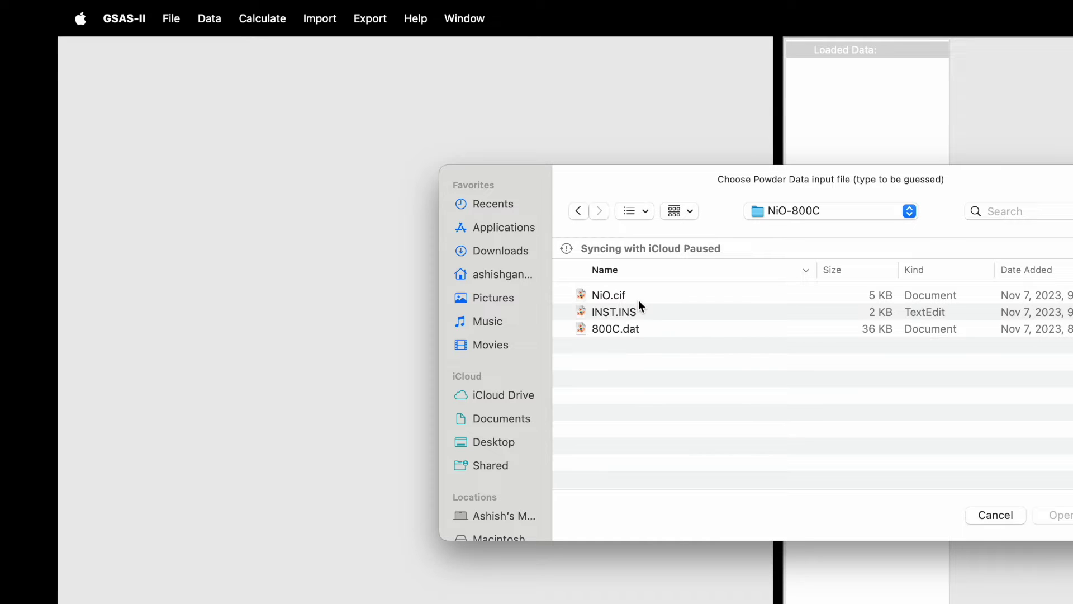
Step: Import 800C.dat as powder data, using the default instrument parameters for CuKa lab data instead of a parameter file
{"action": "left_click", "coordinate": [628, 327]}
{"action": "left_click", "coordinate": [1059, 513]}
{"action": "left_click", "coordinate": [833, 476]}
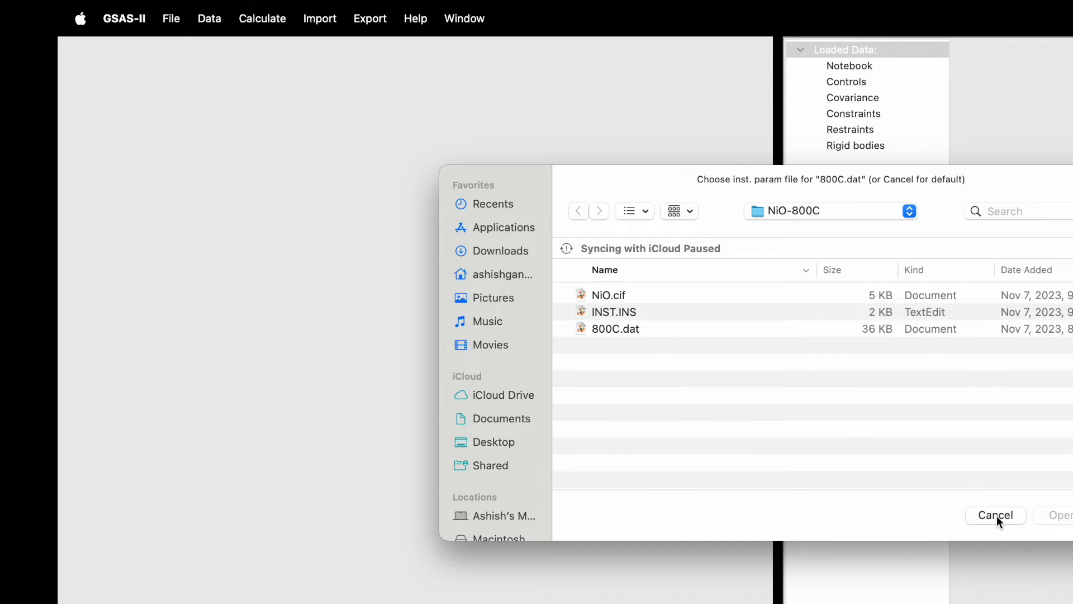
{"action": "left_click", "coordinate": [996, 515]}
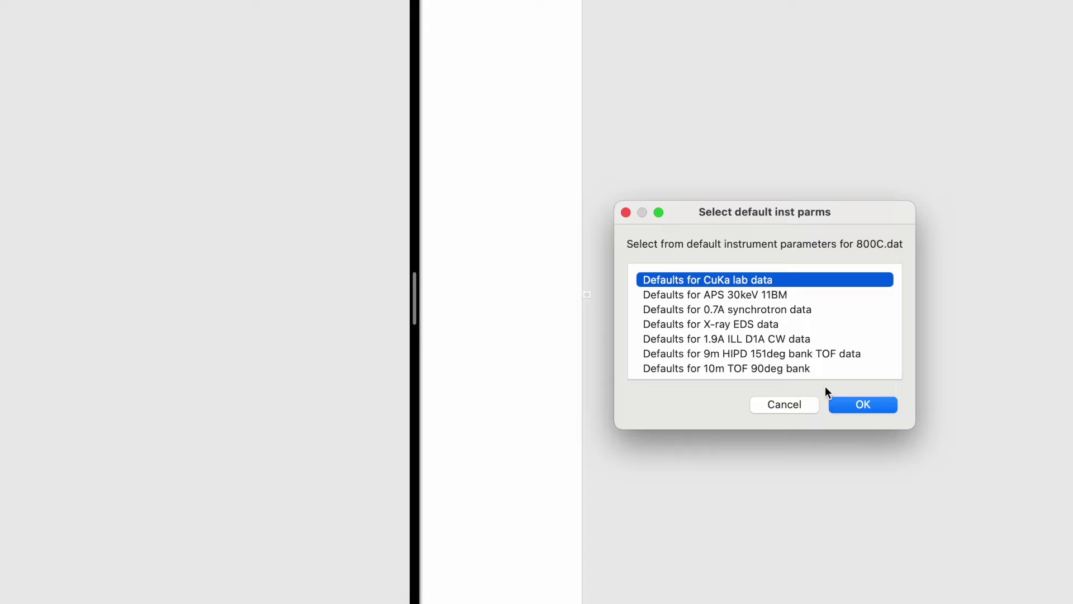
{"action": "left_click", "coordinate": [863, 406]}
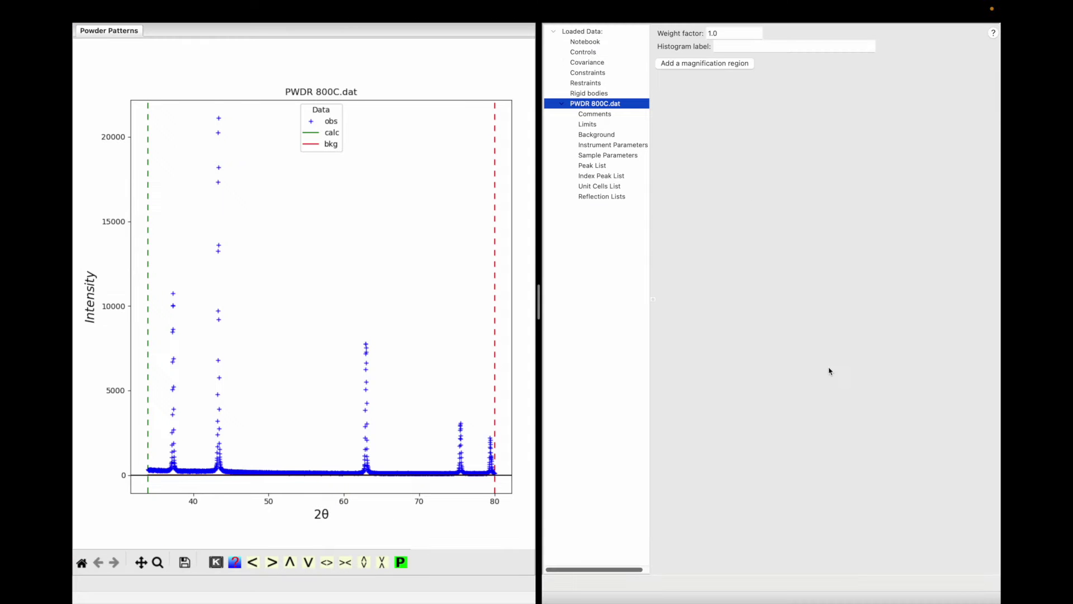
Step: Set the number of background coefficients for the 800C.dat histogram to 10
{"action": "left_click", "coordinate": [597, 136]}
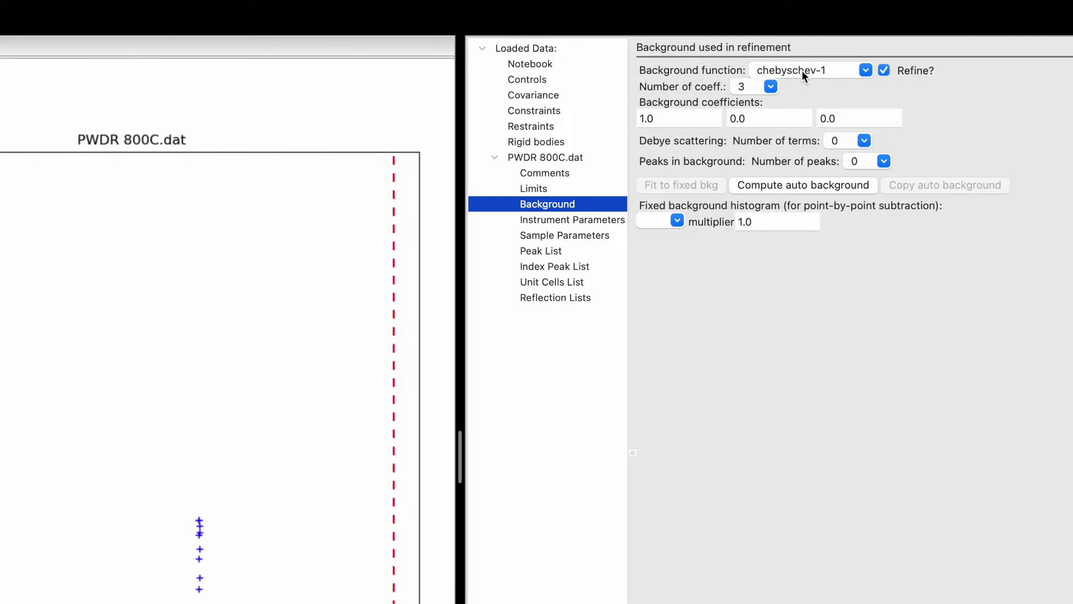
{"action": "left_click", "coordinate": [760, 87]}
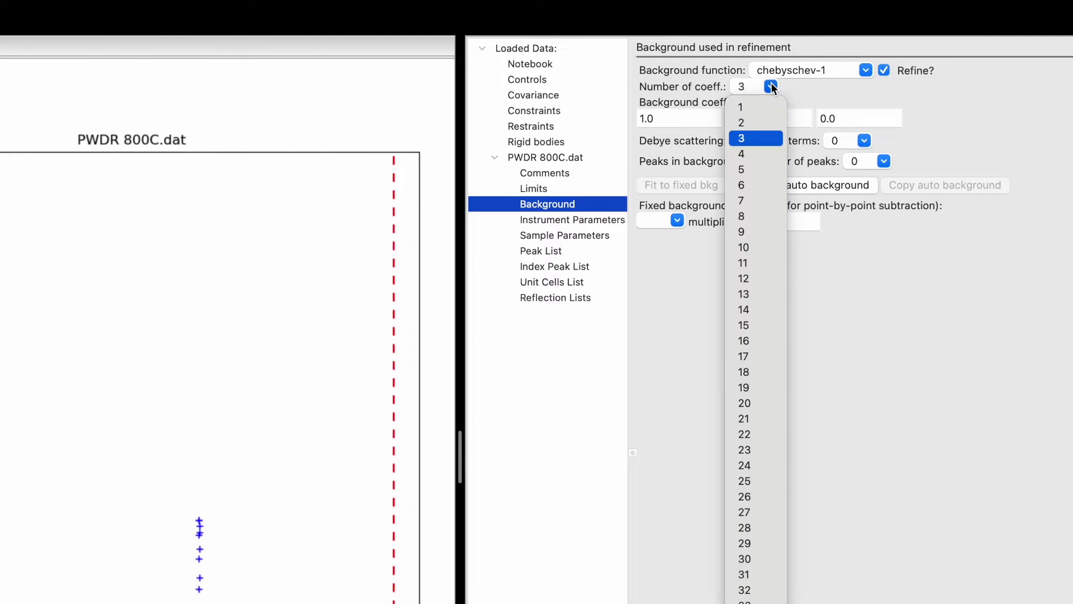
{"action": "left_click", "coordinate": [749, 247]}
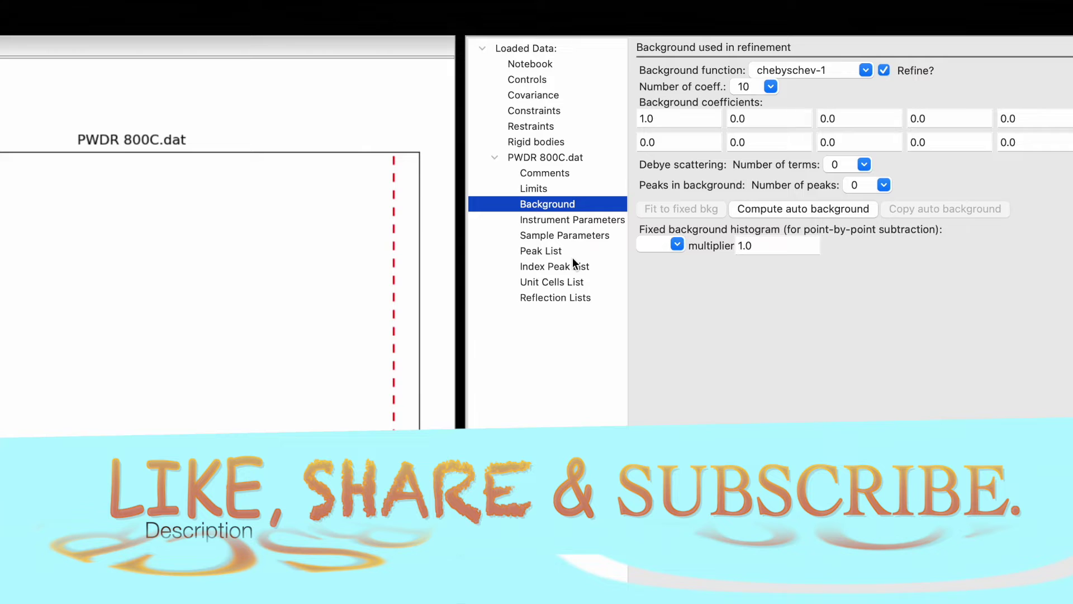
Step: Turn on refinement of the I(L2)/I(L1) instrument parameter and open the histogram's sample parameters
{"action": "left_click", "coordinate": [584, 223]}
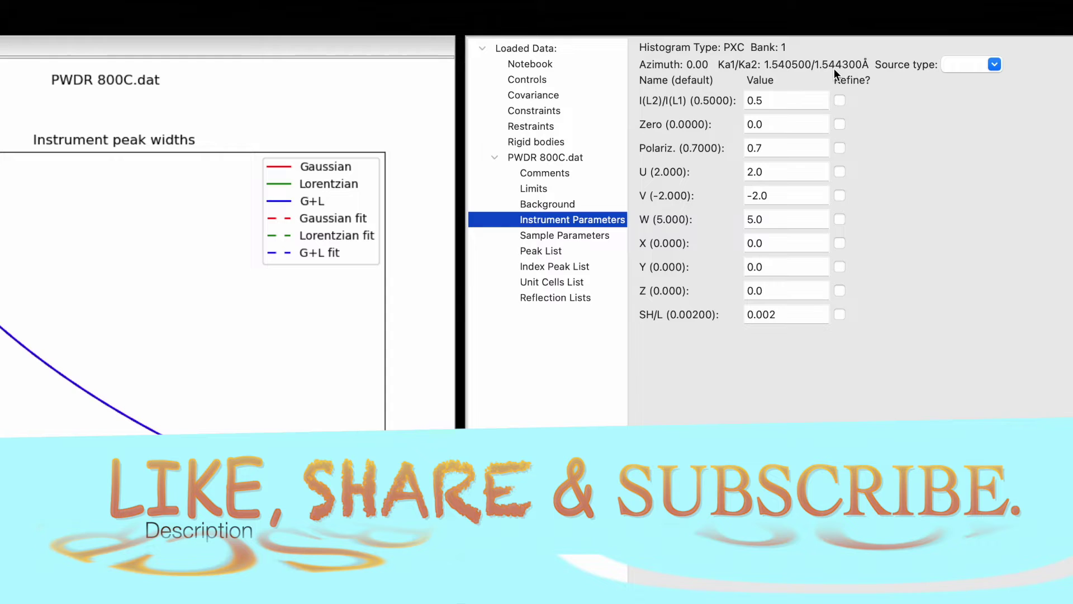
{"action": "left_click", "coordinate": [840, 100]}
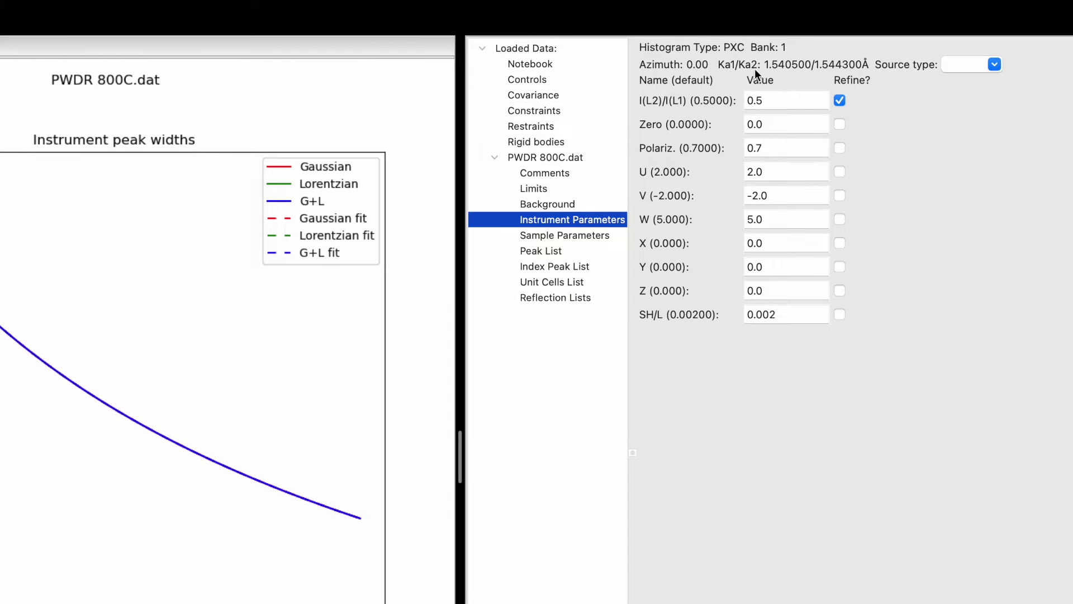
{"action": "left_click", "coordinate": [575, 238]}
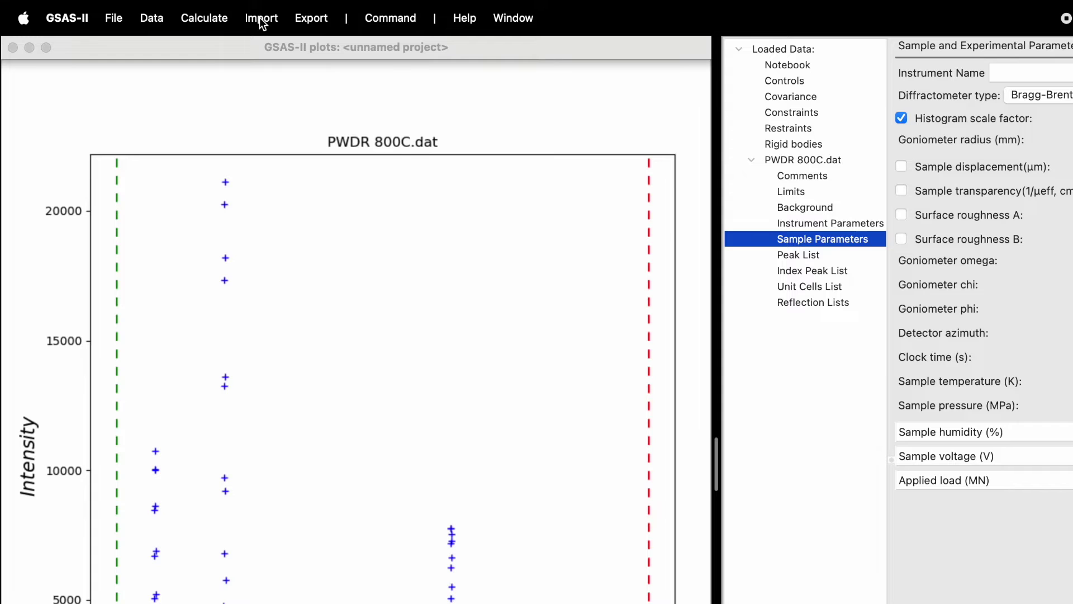
Step: Import a phase from the CIF file NiO.cif in the NiO-800C folder and accept reading it
{"action": "left_click", "coordinate": [261, 19]}
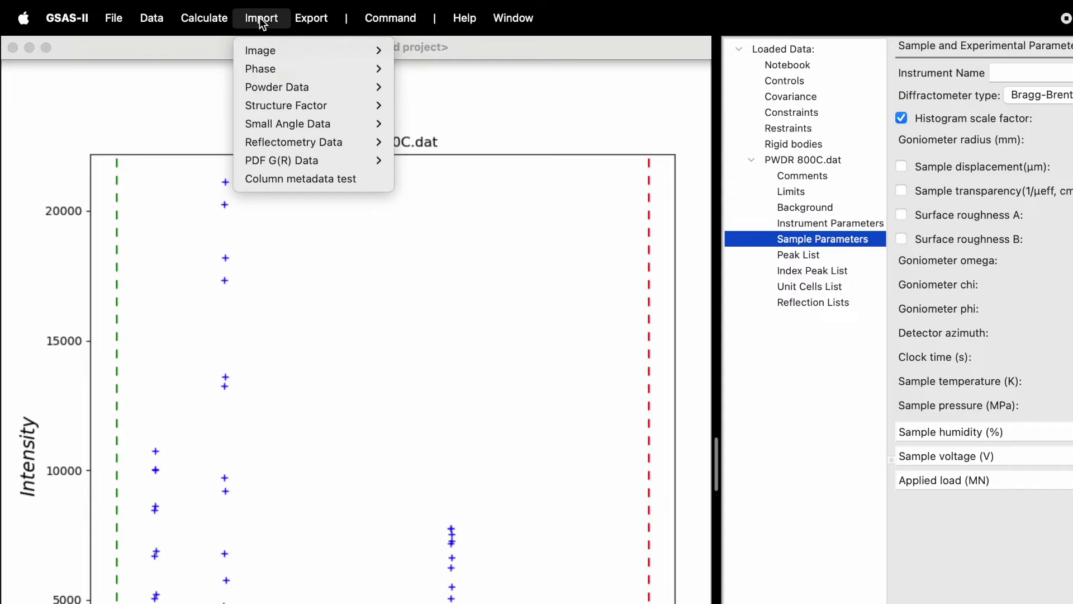
{"action": "mouse_move", "coordinate": [273, 68]}
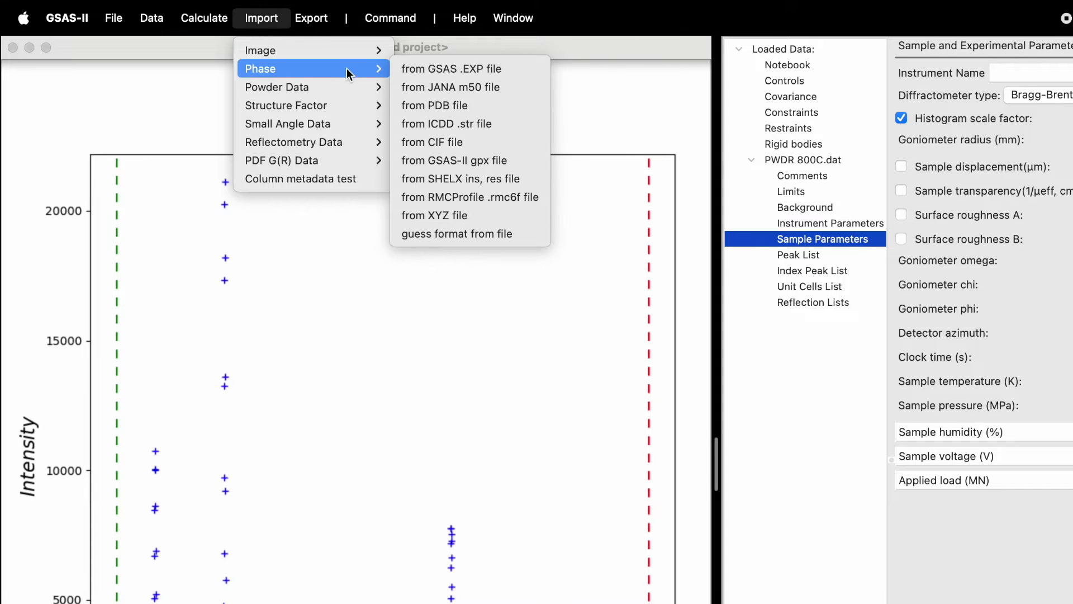
{"action": "left_click", "coordinate": [451, 143]}
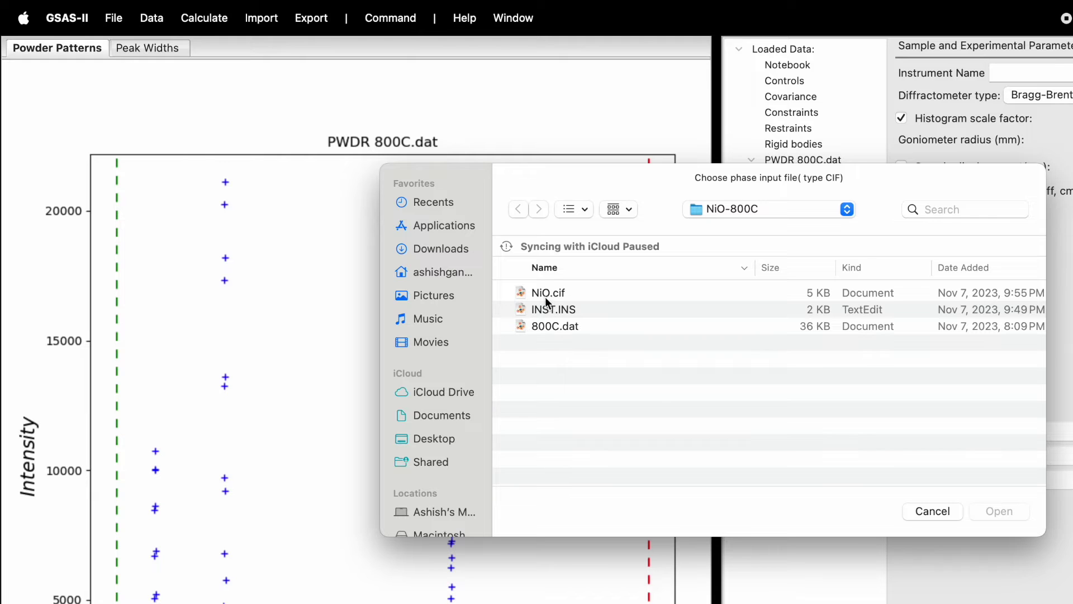
{"action": "left_click", "coordinate": [546, 294]}
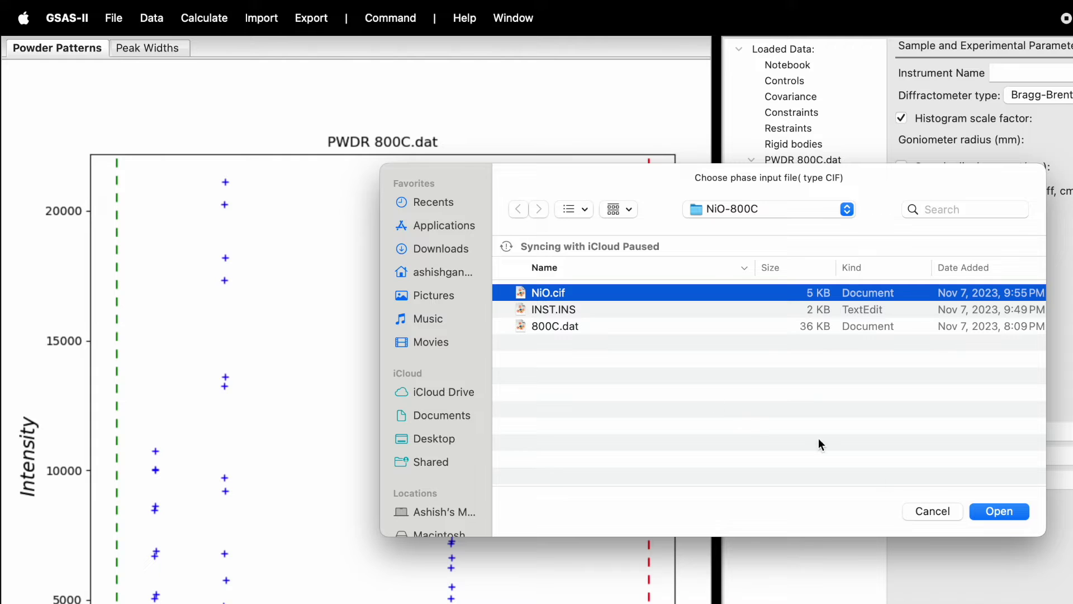
{"action": "left_click", "coordinate": [999, 511]}
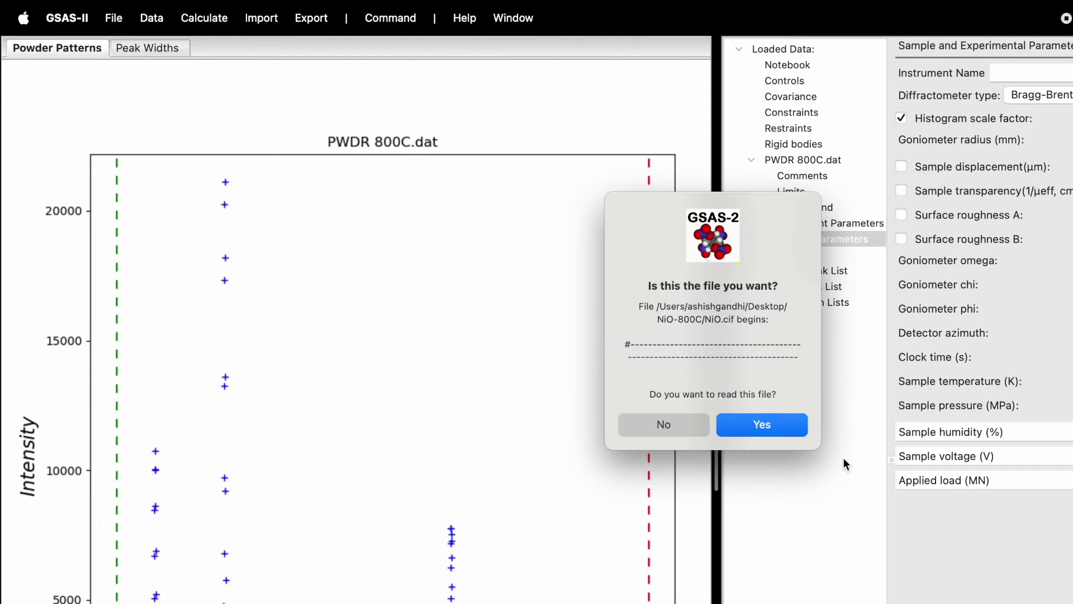
{"action": "left_click", "coordinate": [773, 427]}
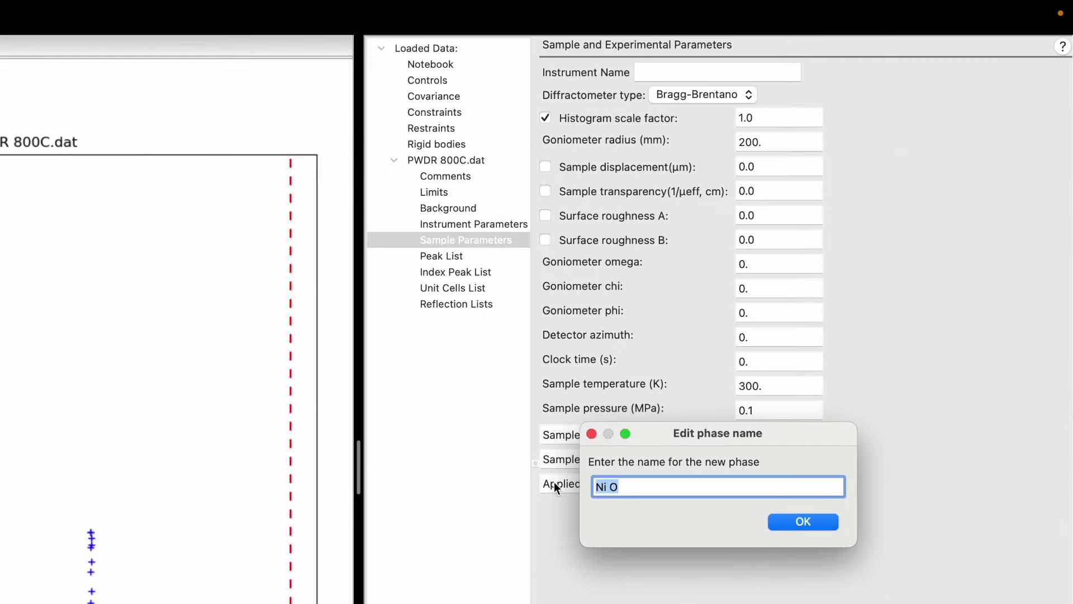
Step: Name the new phase NiO and add the PWDR 800C.dat histogram to it
{"action": "left_click", "coordinate": [624, 487]}
{"action": "key", "text": "Left"}
{"action": "key", "text": "Left"}
{"action": "key", "text": "Delete"}
{"action": "left_click", "coordinate": [800, 521]}
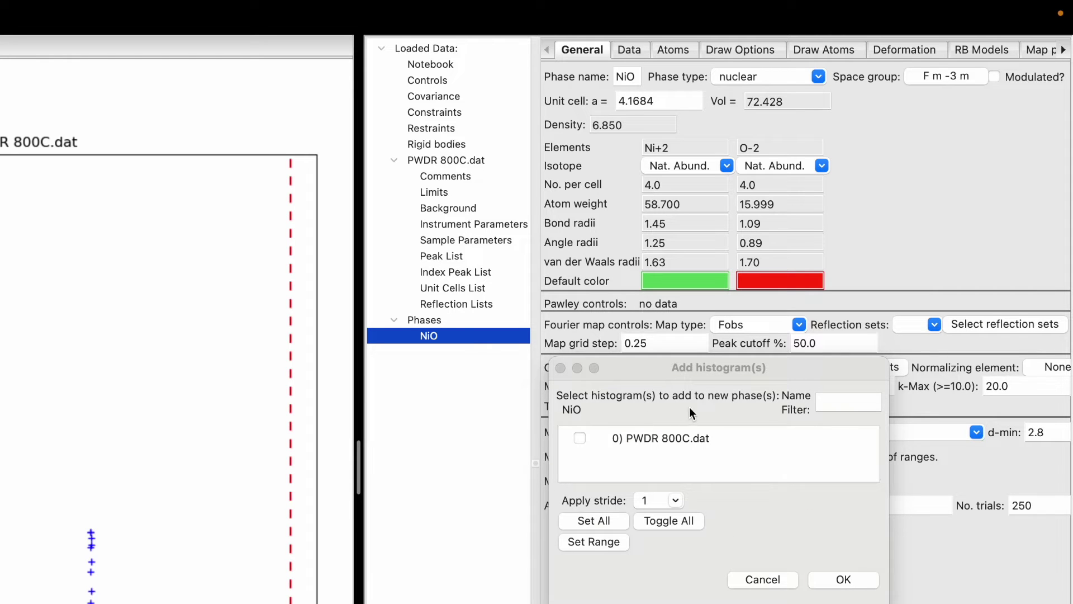
{"action": "left_click", "coordinate": [580, 437]}
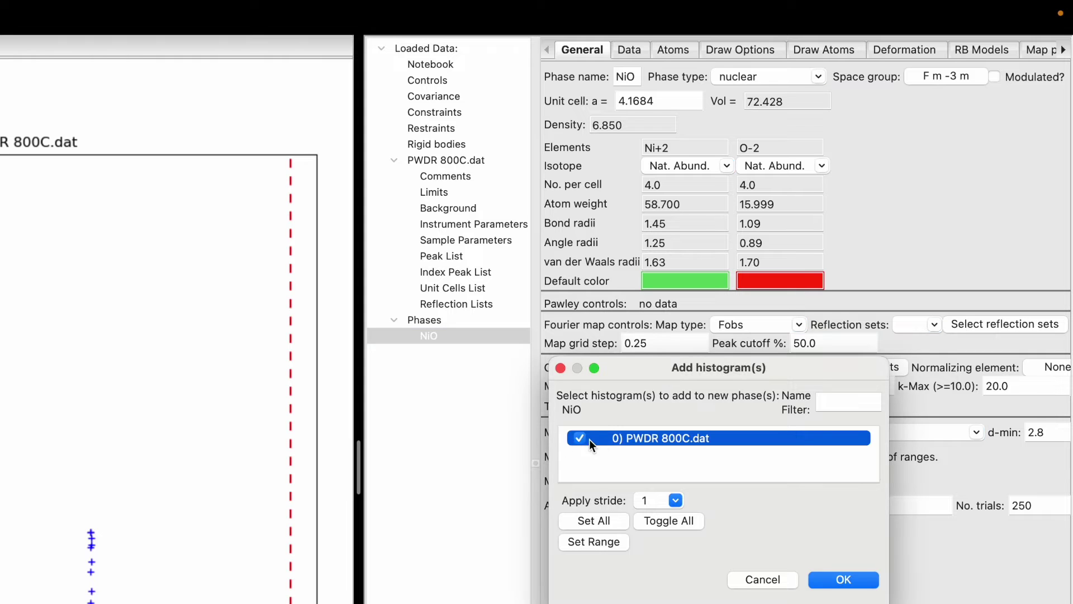
{"action": "left_click", "coordinate": [840, 580]}
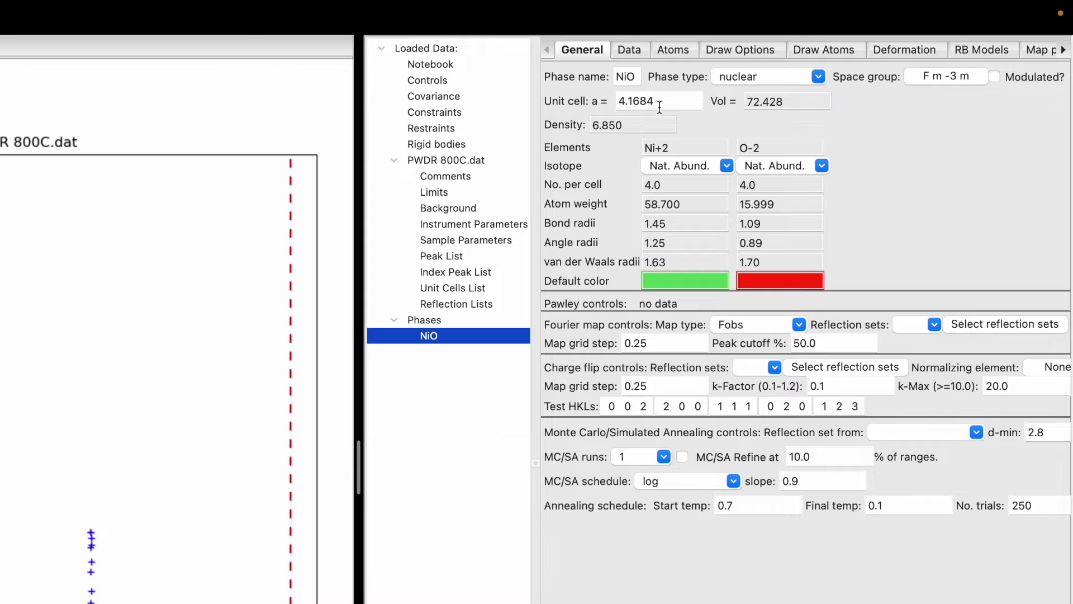
Step: Review the NiO phase's histogram data and atom list, and enable unit cell refinement in its general settings
{"action": "left_click", "coordinate": [631, 51]}
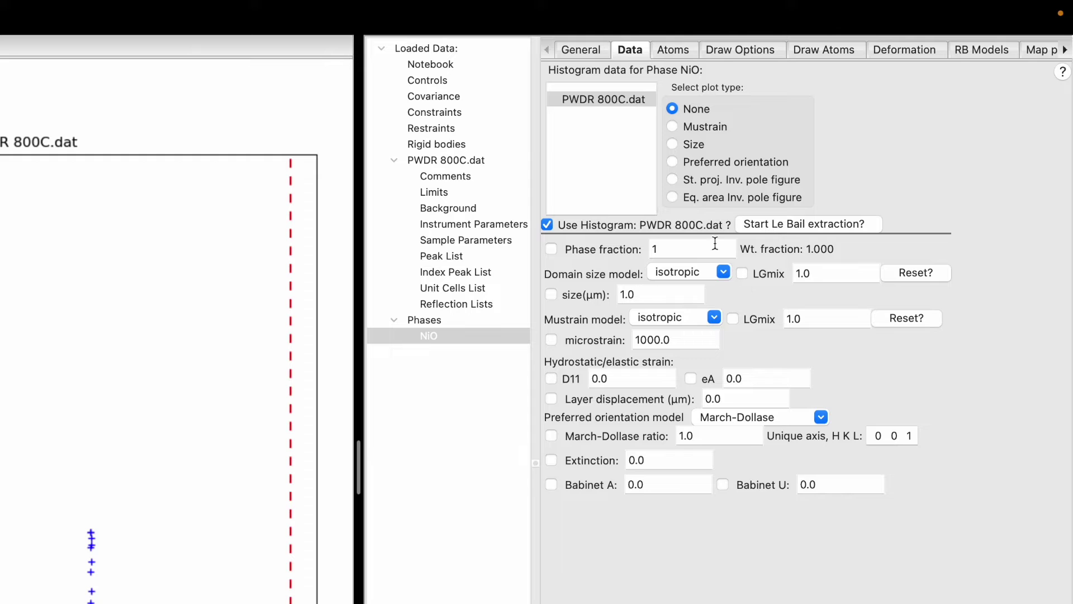
{"action": "left_click", "coordinate": [675, 50]}
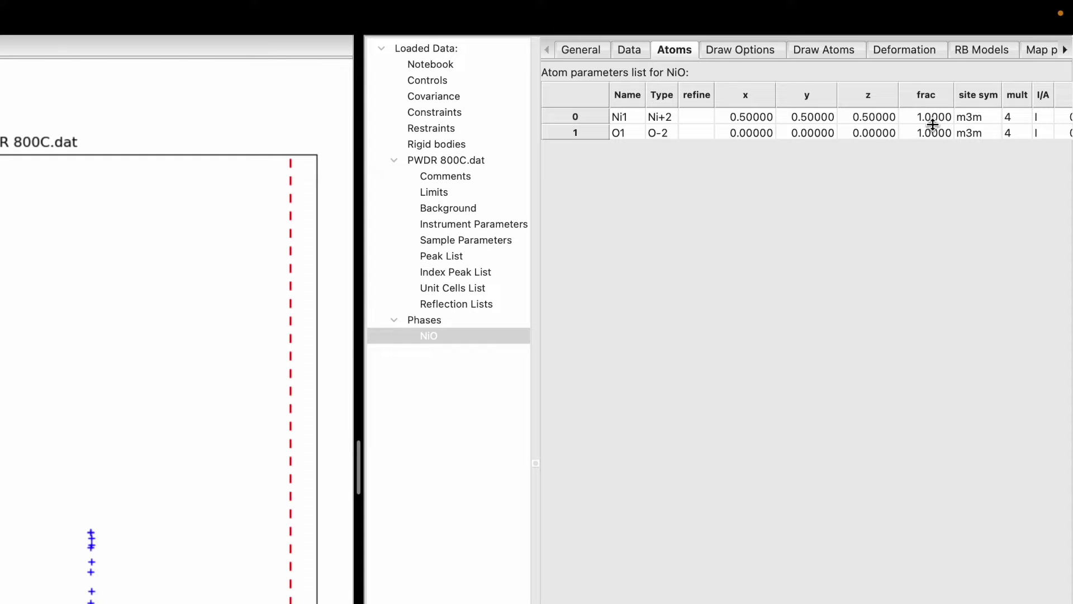
{"action": "left_click", "coordinate": [590, 50]}
{"action": "left_click", "coordinate": [547, 102]}
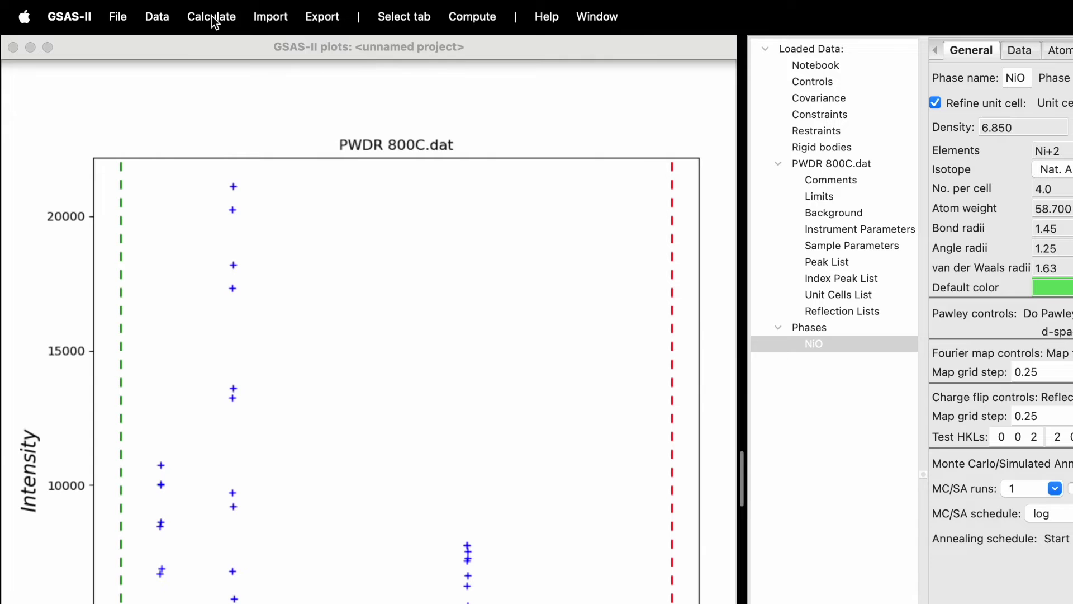
Step: Run the refinement, saving the project as NiO-800-W-CIF in the NiO-800C folder
{"action": "left_click", "coordinate": [212, 16]}
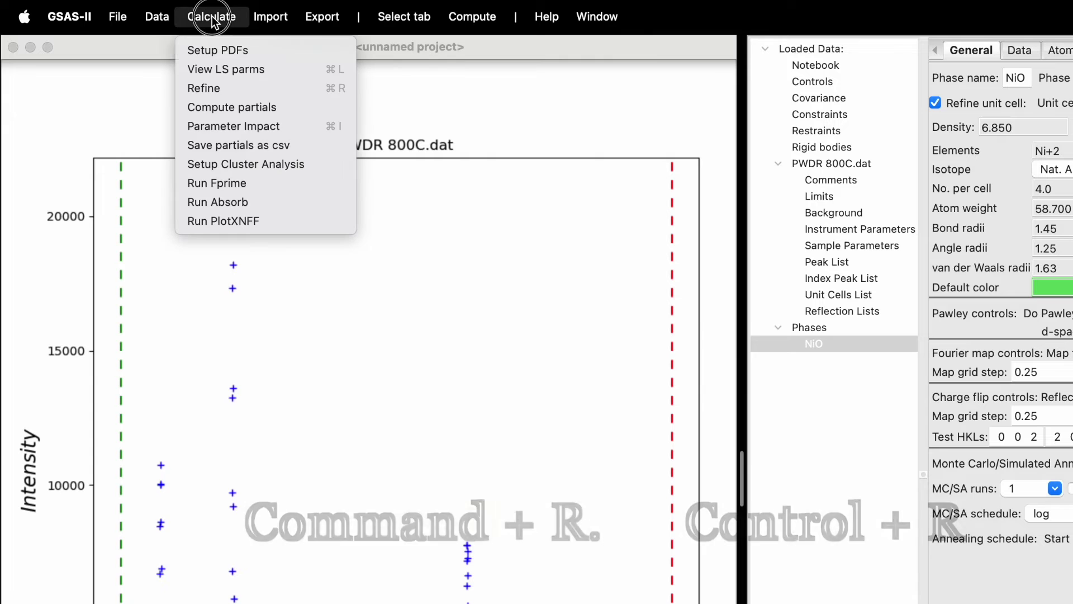
{"action": "left_click", "coordinate": [277, 89]}
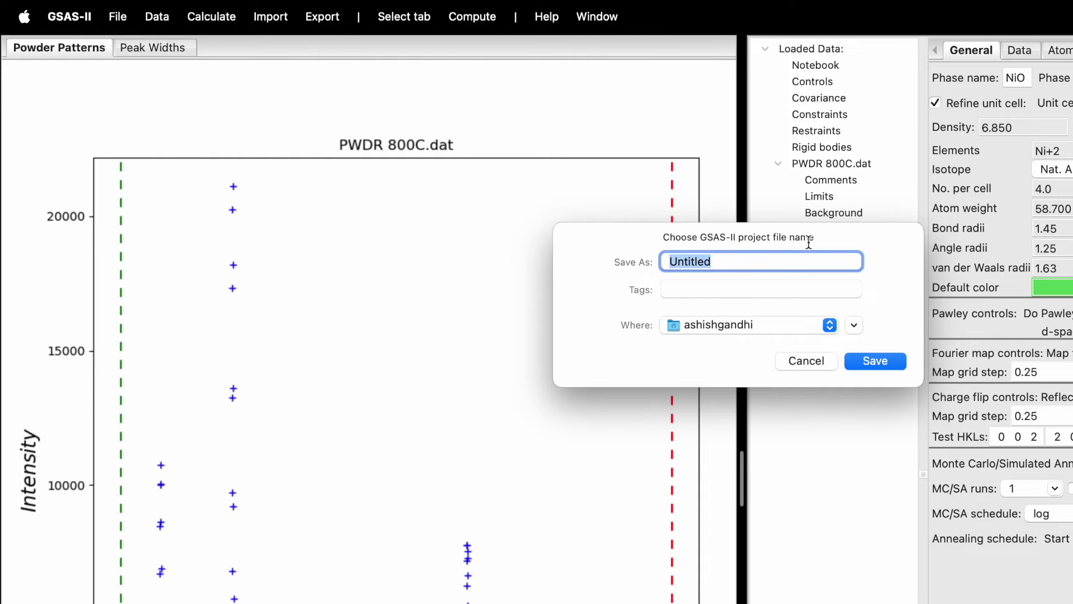
{"action": "left_click", "coordinate": [745, 265]}
{"action": "double_click", "coordinate": [745, 264]}
{"action": "type", "text": "NiO-"}
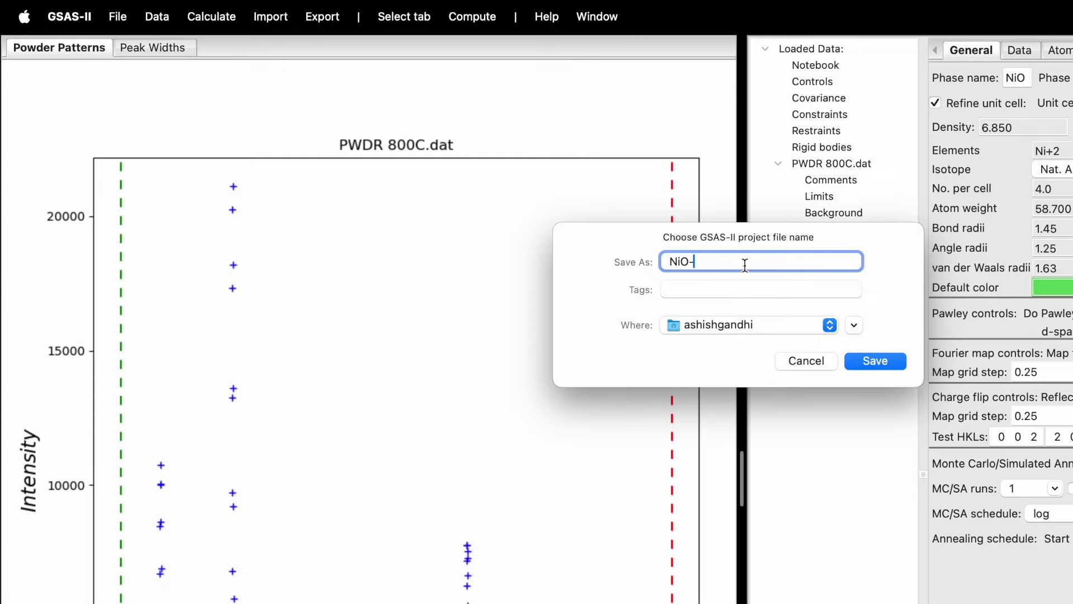
{"action": "type", "text": "800"}
{"action": "type", "text": "-"}
{"action": "type", "text": "W-Cr"}
{"action": "left_click", "coordinate": [739, 325]}
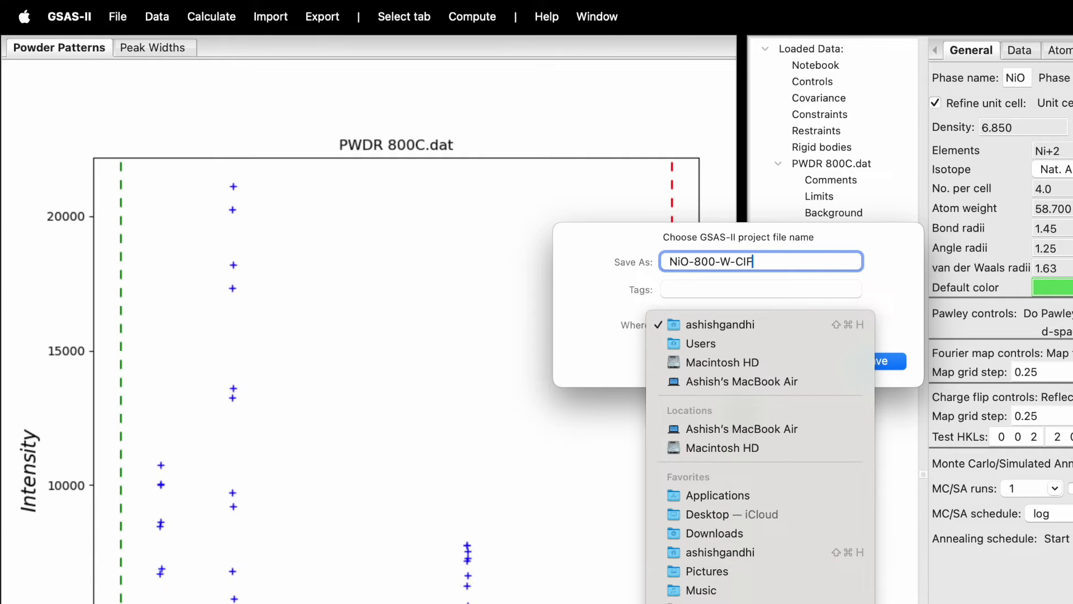
{"action": "left_click", "coordinate": [759, 317]}
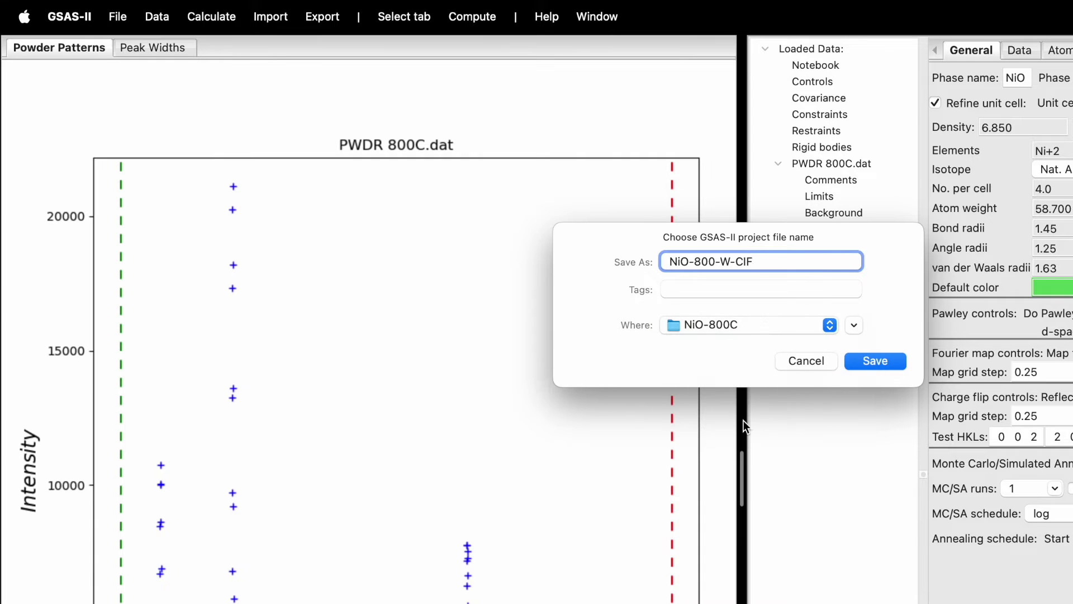
{"action": "left_click", "coordinate": [875, 361]}
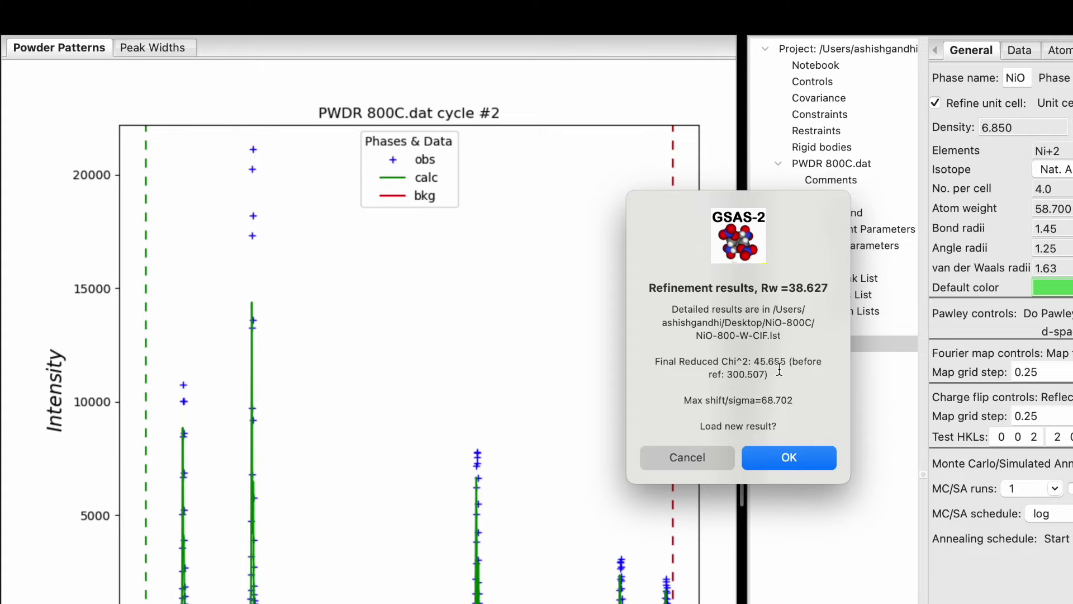
Step: Load the first refinement's result, refine again and load the new result
{"action": "left_click", "coordinate": [798, 463]}
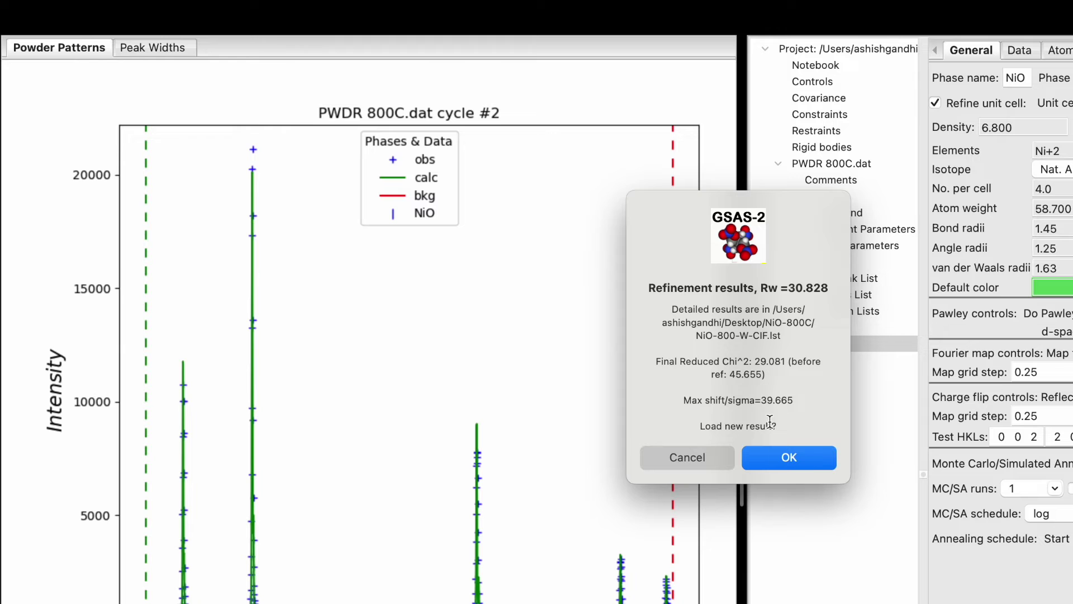
{"action": "left_click", "coordinate": [784, 465]}
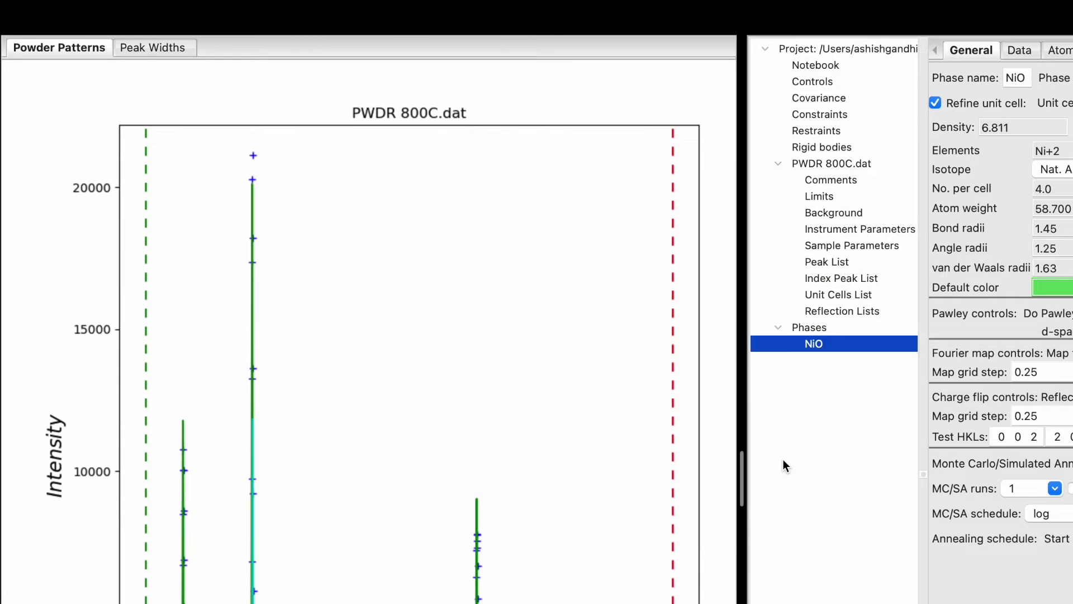
Step: Load the pending unit cell refinement result, run one more refinement with the same parameters and load it too
{"action": "left_click", "coordinate": [786, 460]}
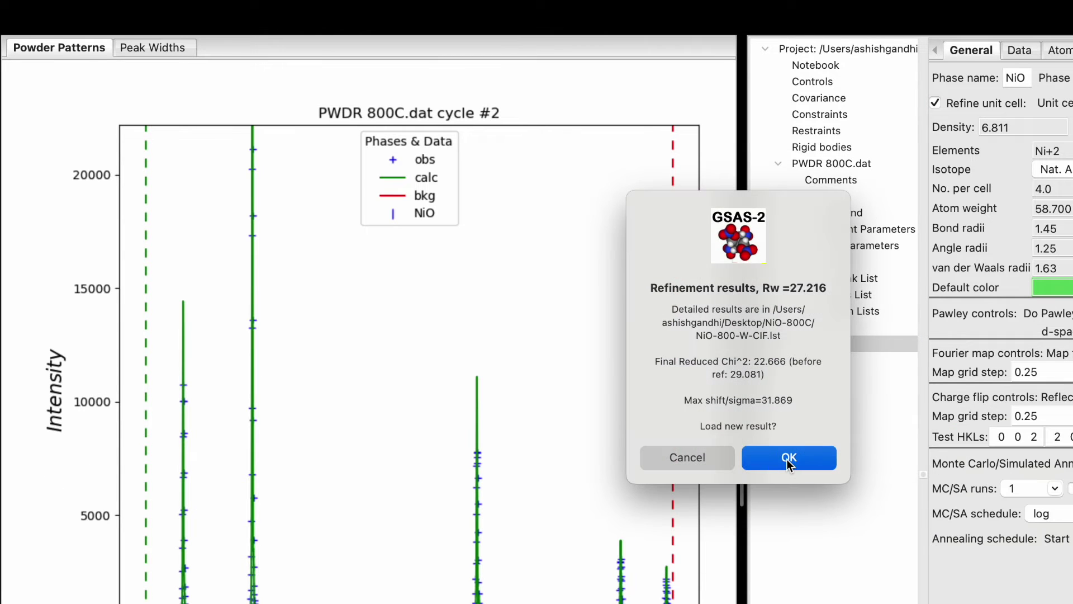
{"action": "key", "text": "super+r"}
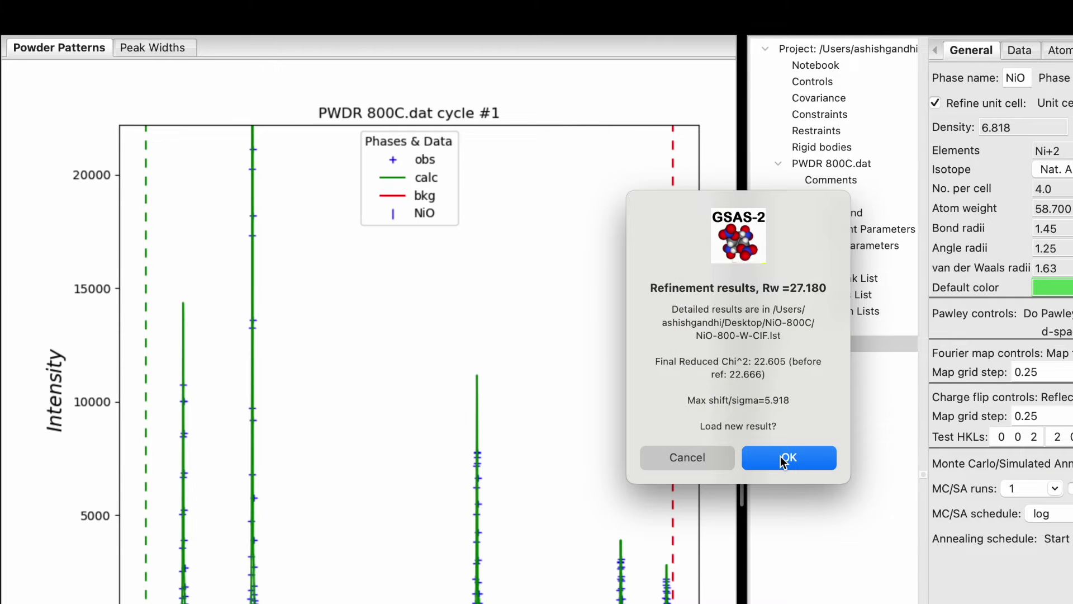
{"action": "left_click", "coordinate": [783, 459]}
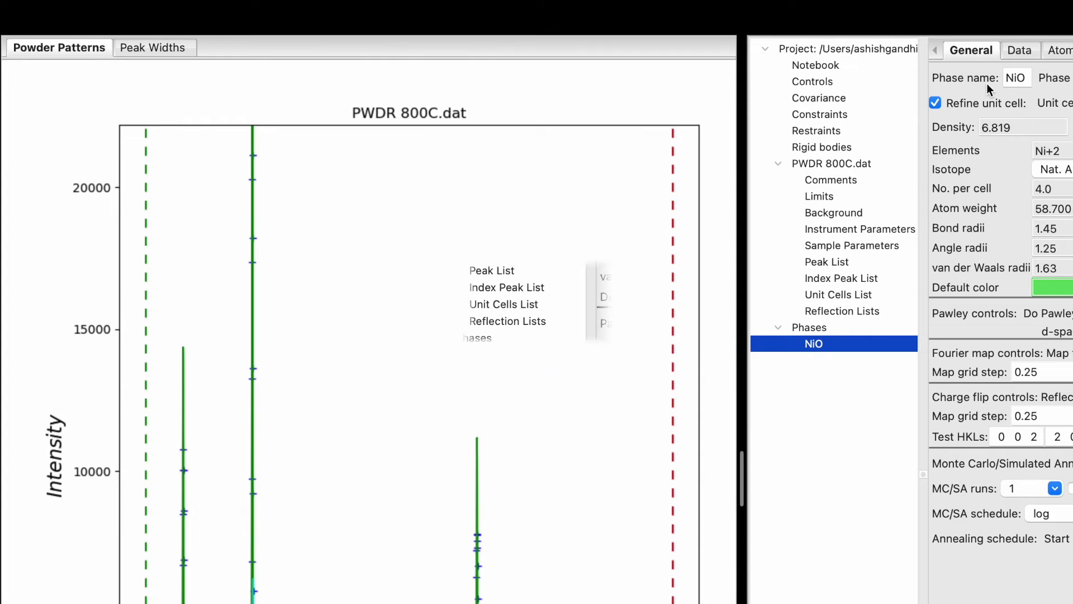
Step: Enable microstrain refinement in the NiO phase's histogram data, run the refinement and load the result
{"action": "left_click", "coordinate": [1019, 49]}
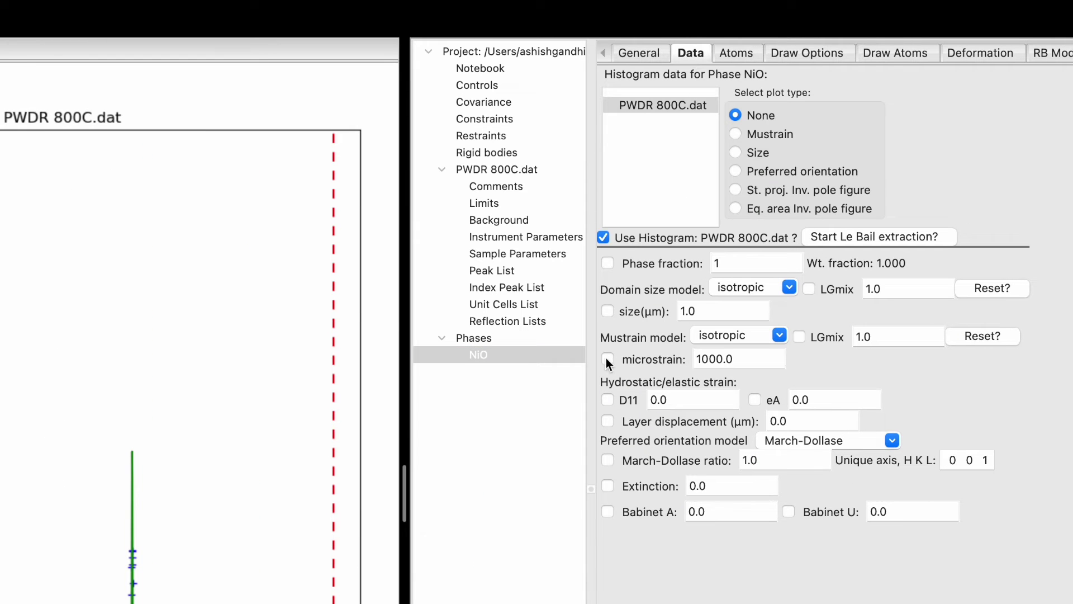
{"action": "key", "text": "super+r"}
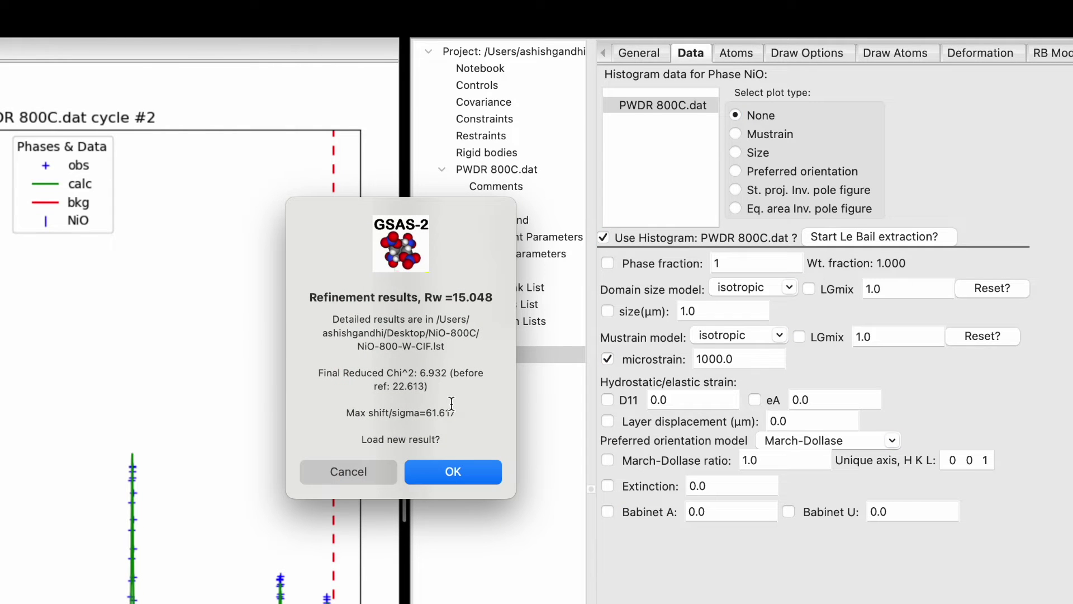
{"action": "left_click", "coordinate": [457, 473]}
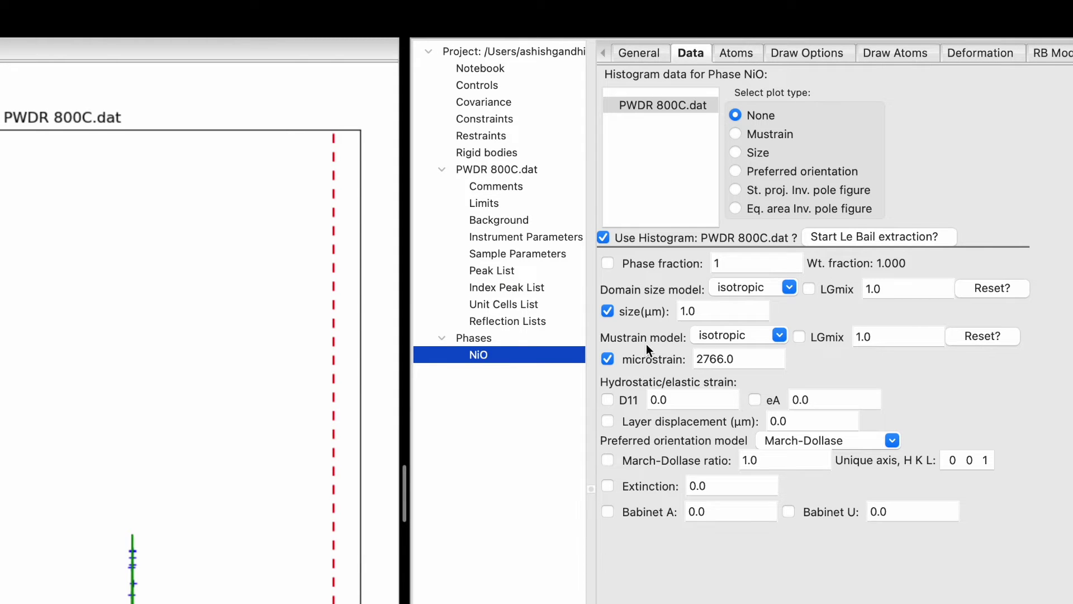
Step: Try refining domain size together with microstrain, discard that result, and refine the size alone, loading its result
{"action": "key", "text": "super+r"}
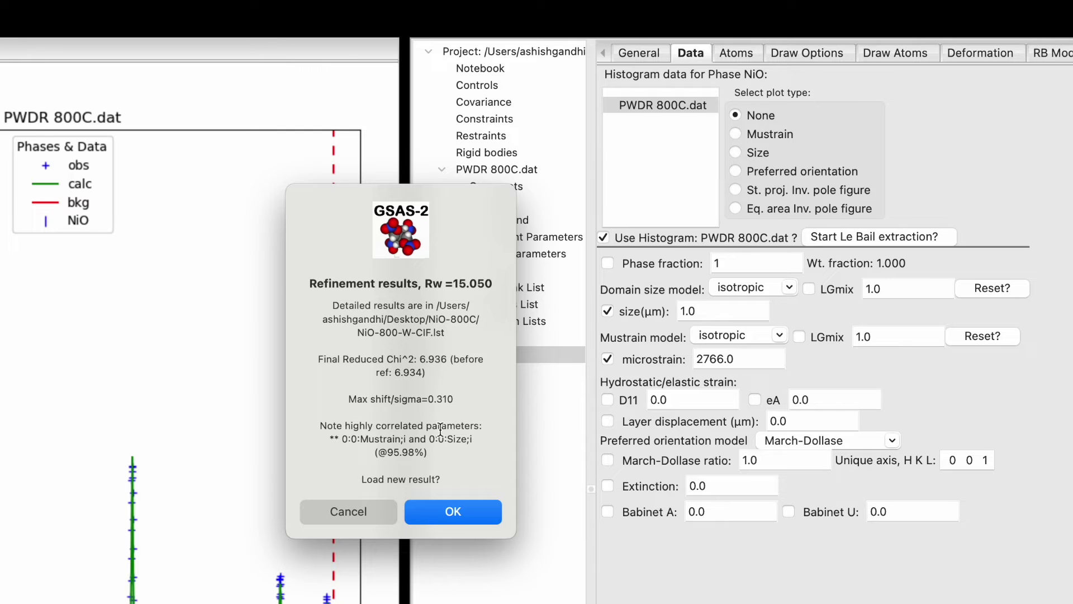
{"action": "left_click", "coordinate": [353, 517]}
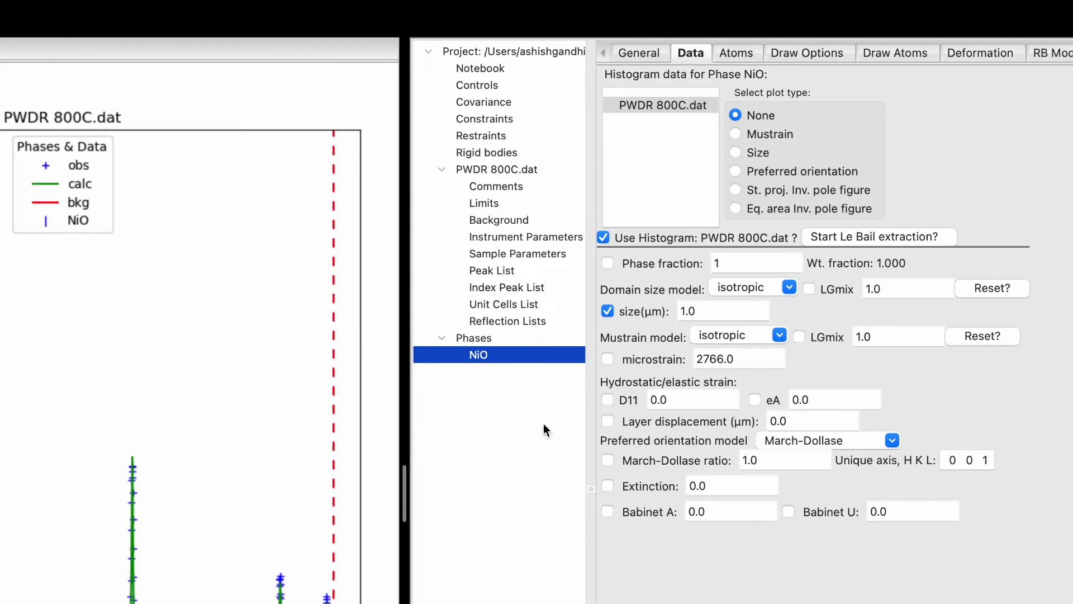
{"action": "key", "text": "ctrl+r"}
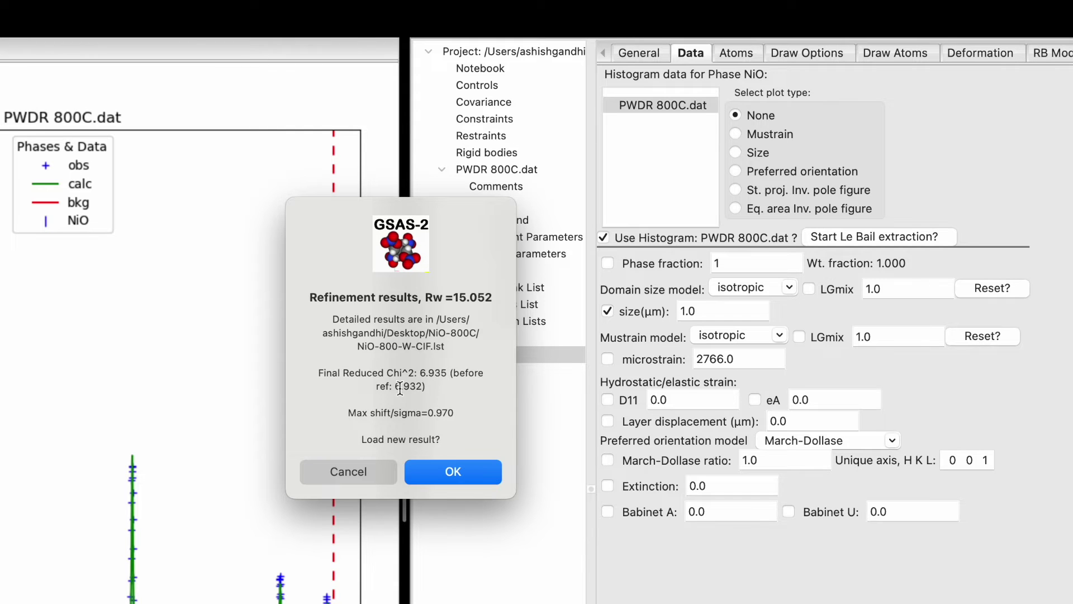
{"action": "left_click", "coordinate": [459, 471]}
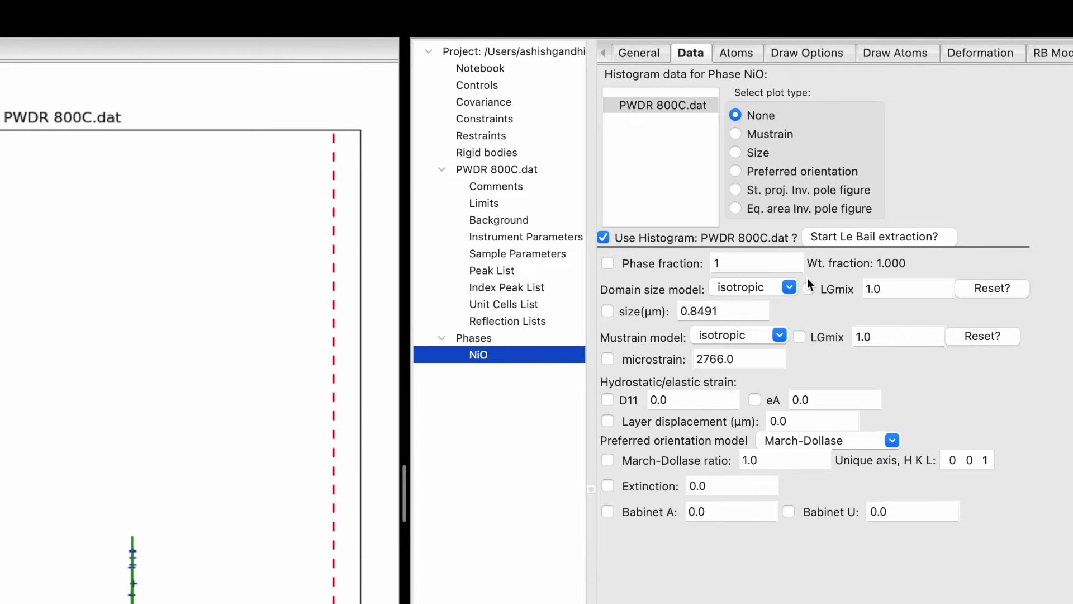
Step: Refine microstrain with the domain size held fixed, load the result and exclude microstrain from refinement
{"action": "left_click", "coordinate": [608, 358]}
{"action": "key", "text": "super+r"}
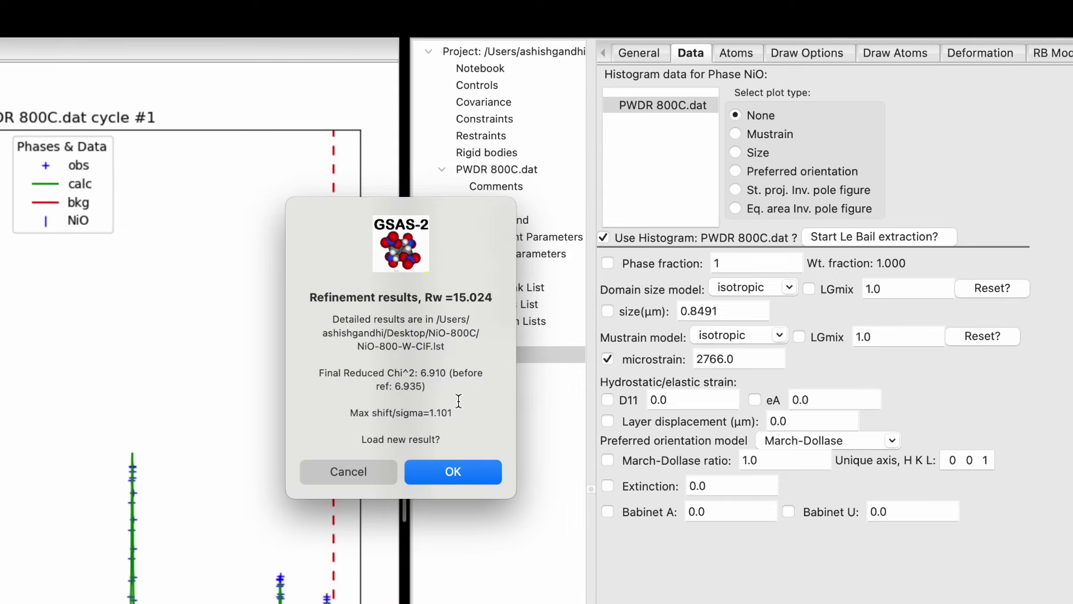
{"action": "left_click", "coordinate": [451, 473]}
{"action": "left_click", "coordinate": [607, 358]}
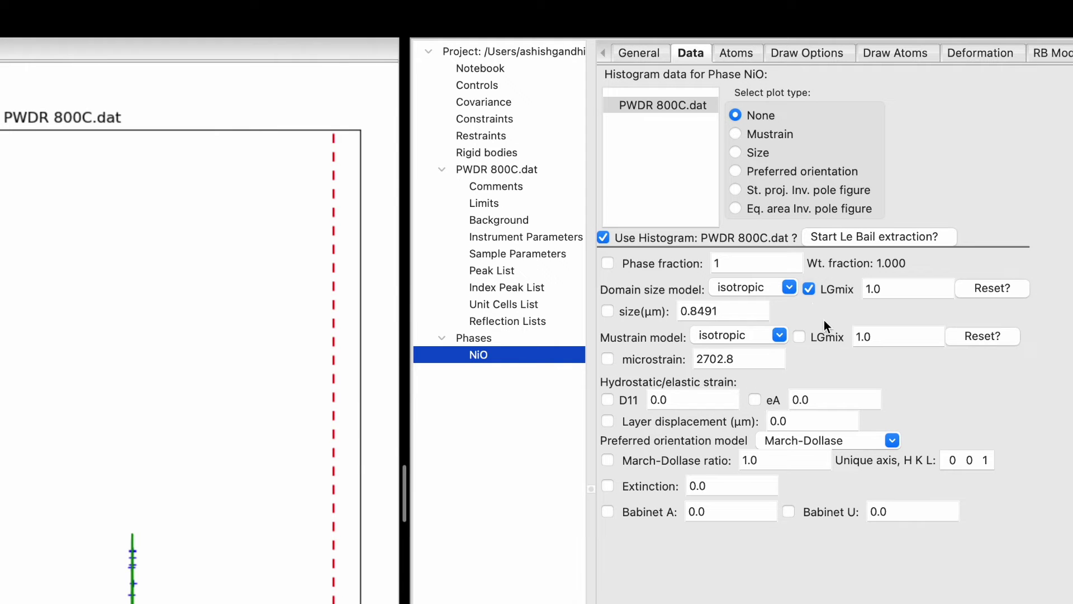
Step: Try refining the domain size LGmix, restore its value to 1 and exclude it from refinement
{"action": "key", "text": "super+r"}
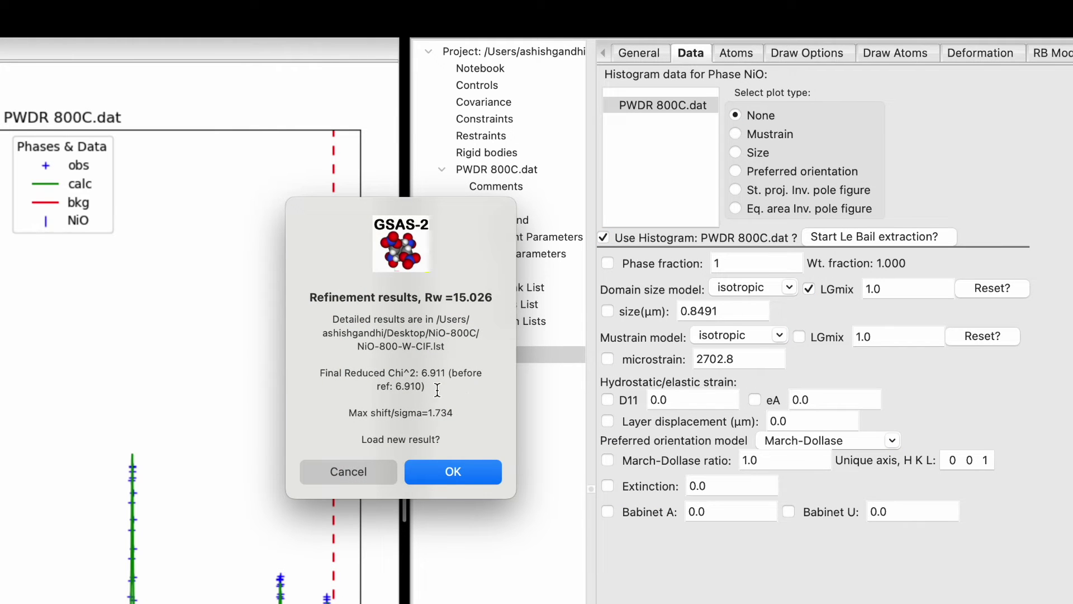
{"action": "left_click", "coordinate": [450, 474]}
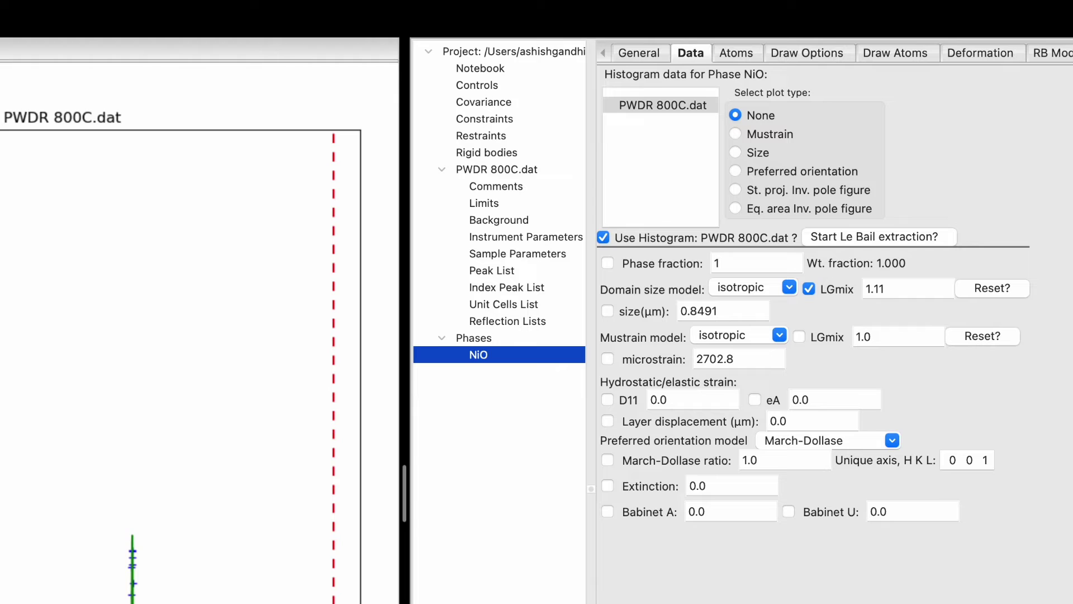
{"action": "left_click", "coordinate": [892, 288]}
{"action": "double_click", "coordinate": [891, 288]}
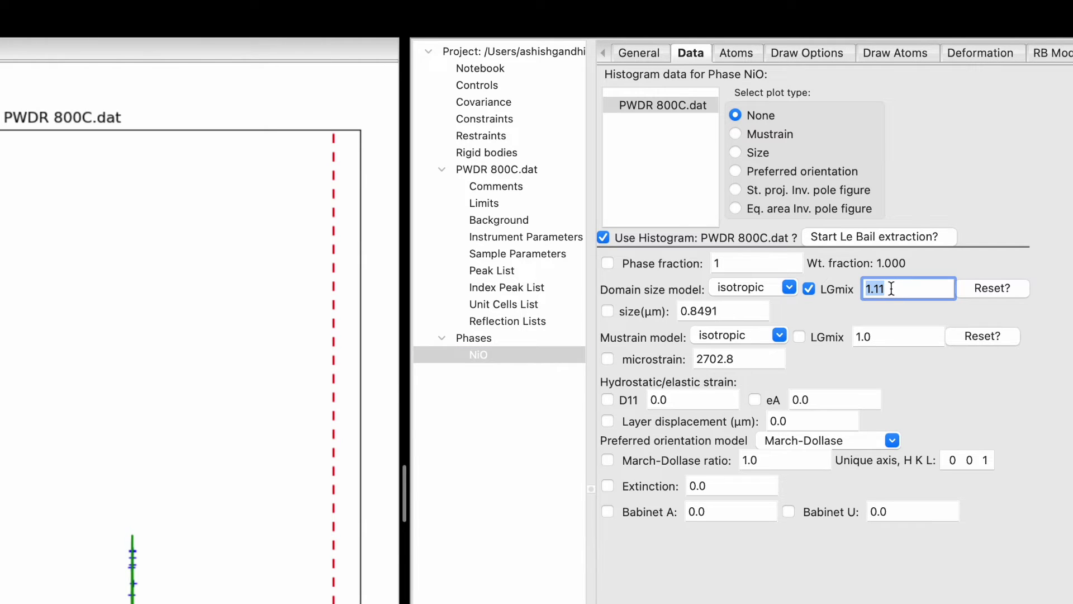
{"action": "type", "text": "1"}
{"action": "left_click", "coordinate": [812, 291]}
Step: Enable refinement of the mustrain model's LGmix, run the refinement and load the result
{"action": "left_click", "coordinate": [799, 337]}
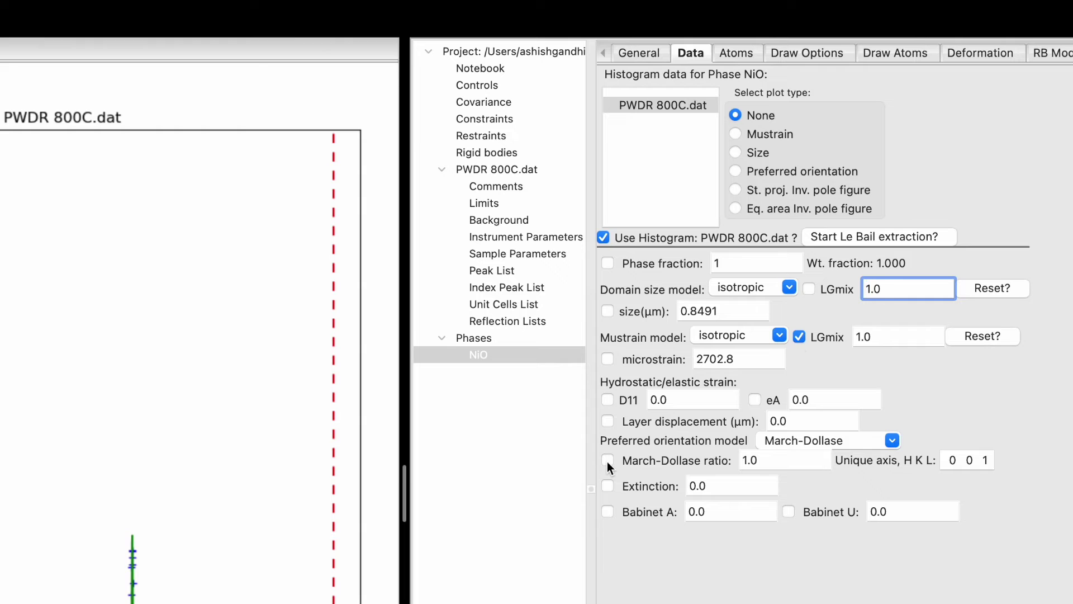
{"action": "key", "text": "super+r"}
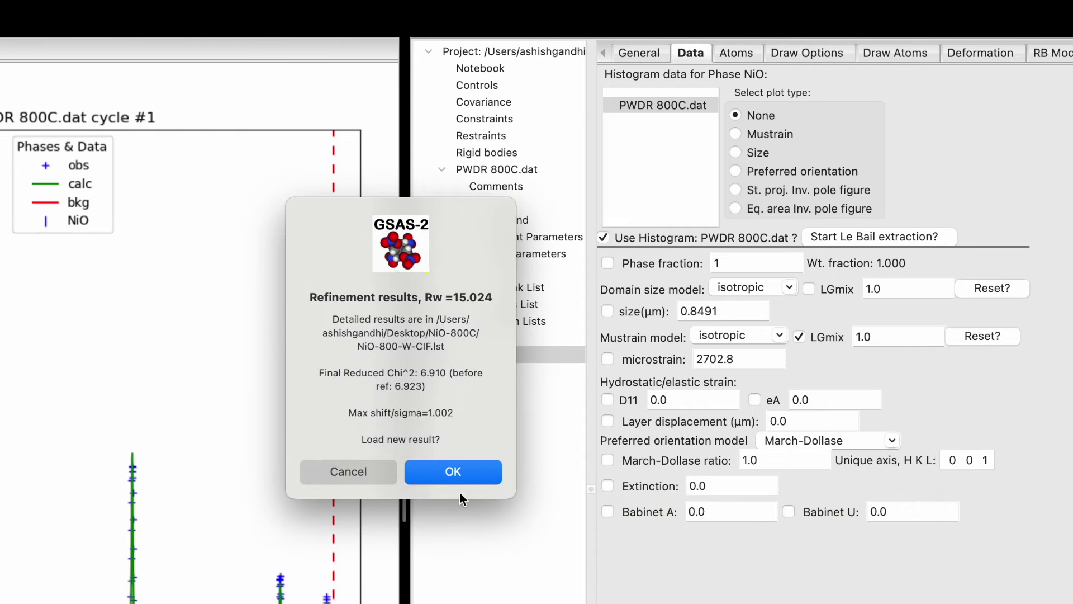
{"action": "left_click", "coordinate": [457, 476]}
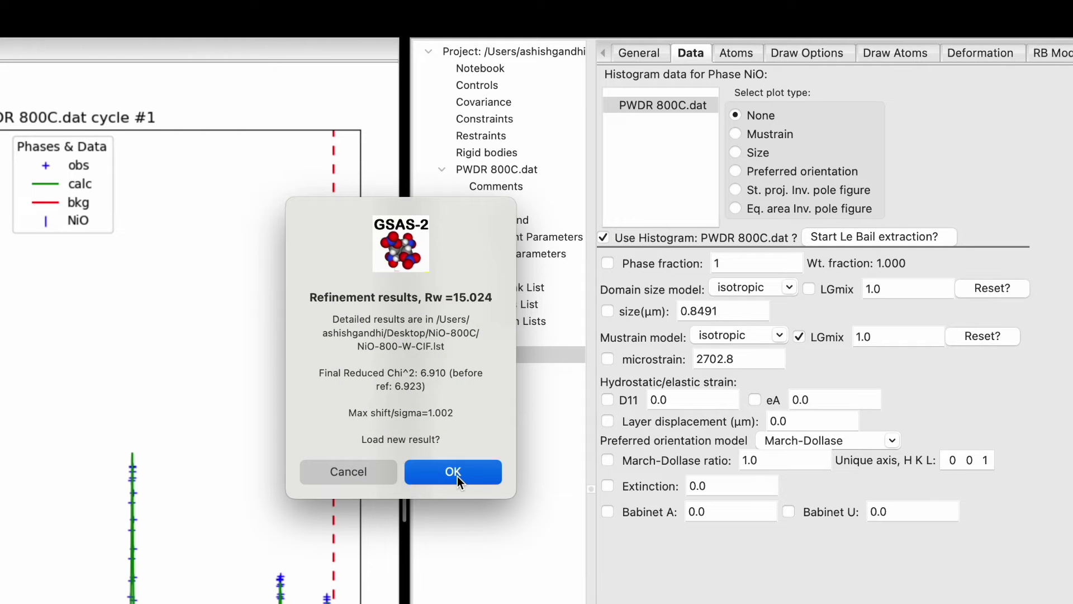
Step: Fix the mustrain LGmix, refine microstrain again and load the result
{"action": "left_click", "coordinate": [799, 336]}
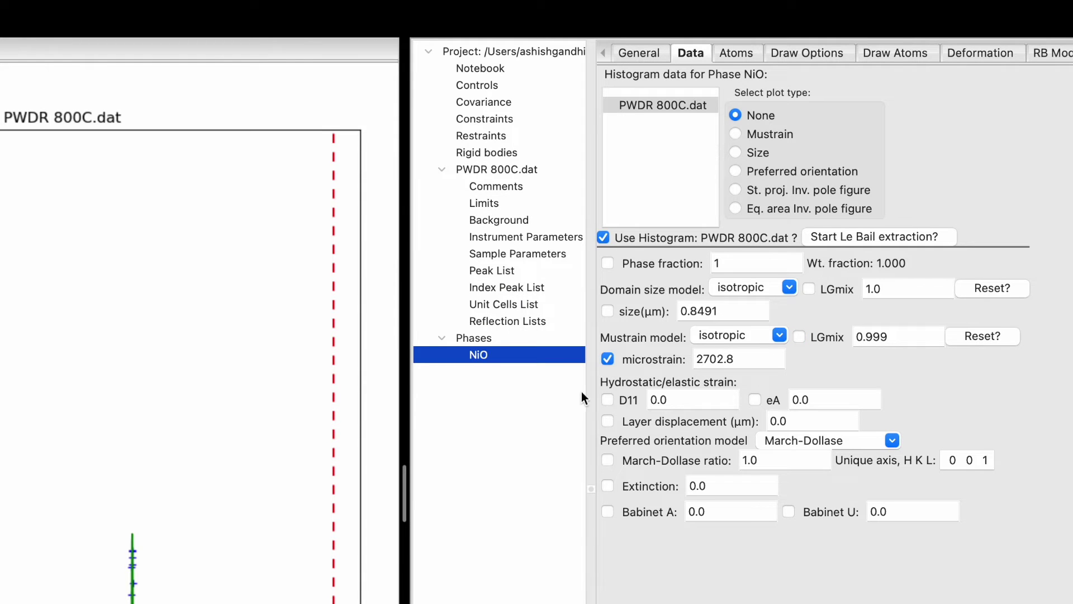
{"action": "key", "text": "super+r"}
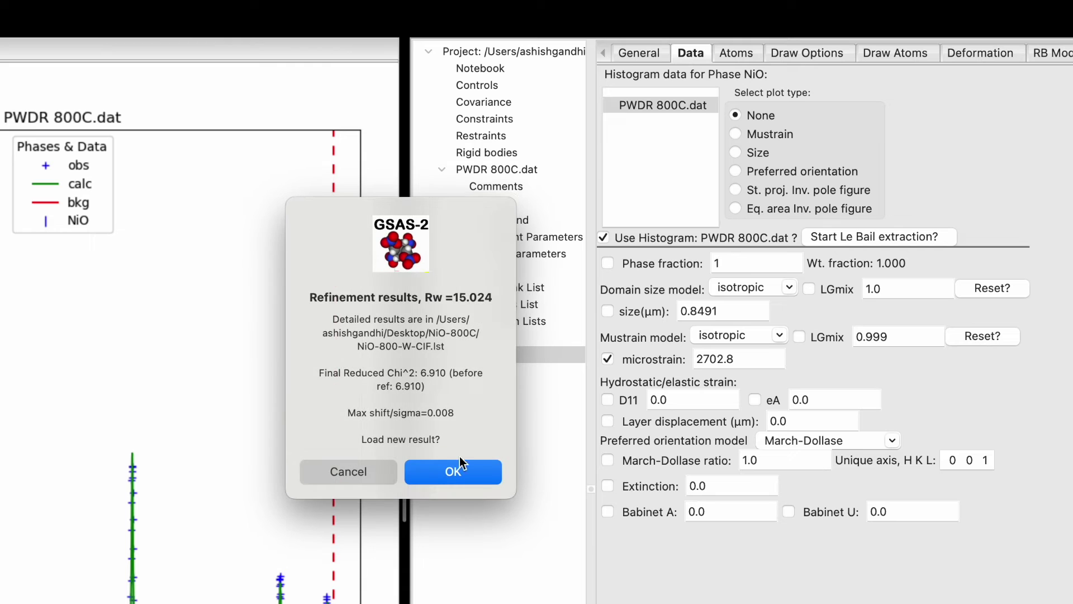
{"action": "left_click", "coordinate": [456, 473]}
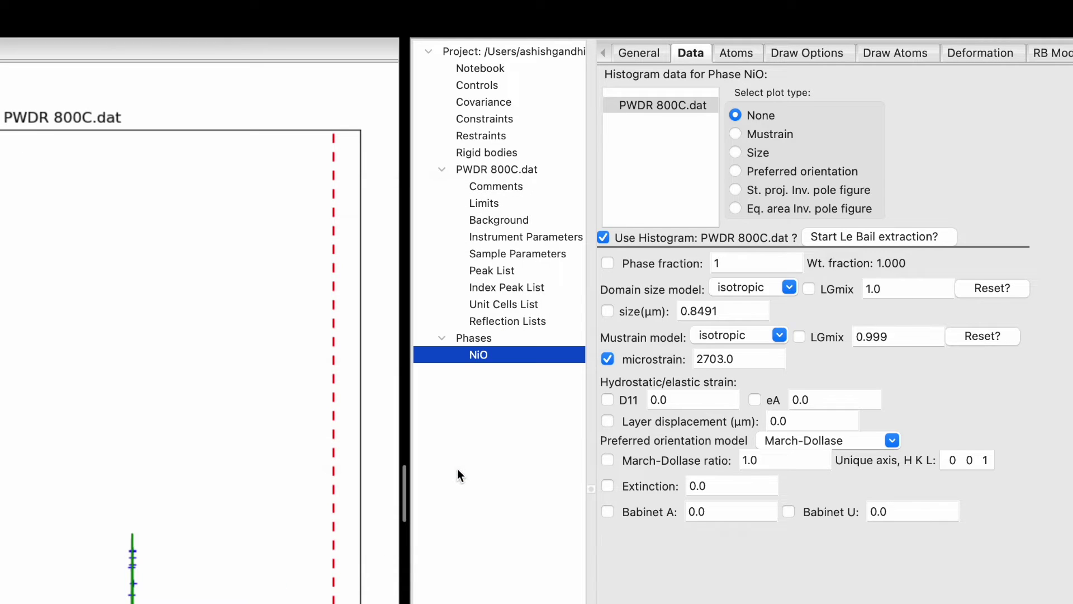
Step: Enable refinement of the Zero offset in the PWDR 800C.dat instrument parameters, refine and load the result
{"action": "left_click", "coordinate": [524, 238]}
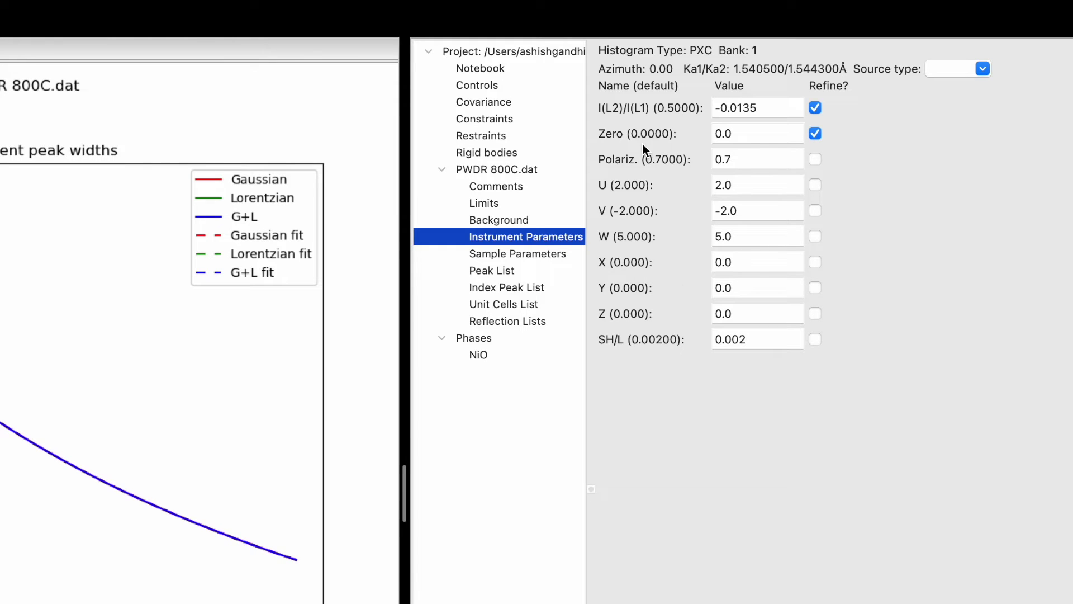
{"action": "key", "text": "super+r"}
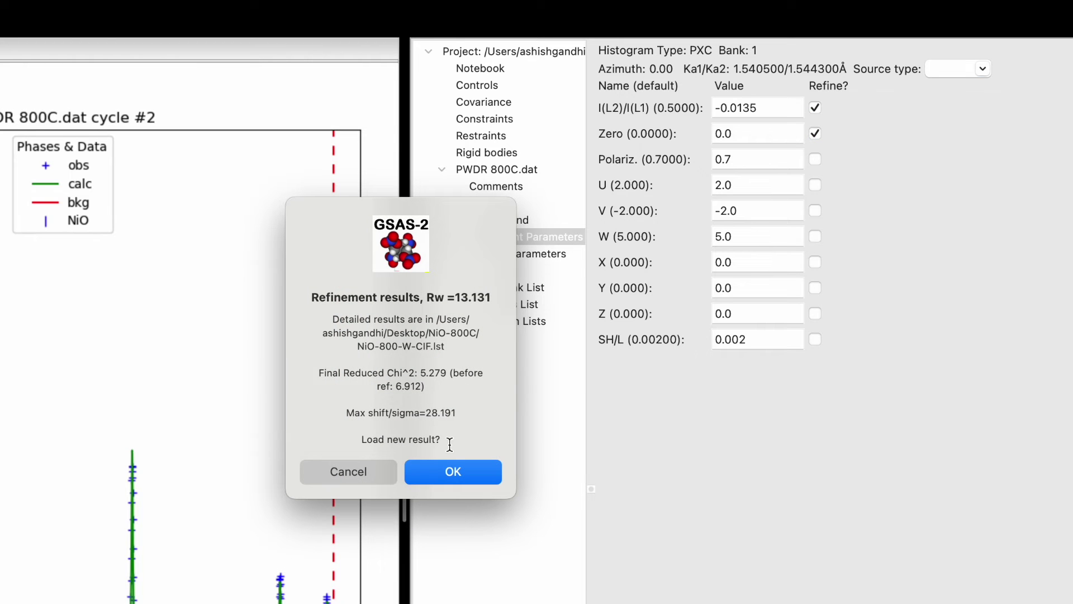
{"action": "left_click", "coordinate": [447, 473]}
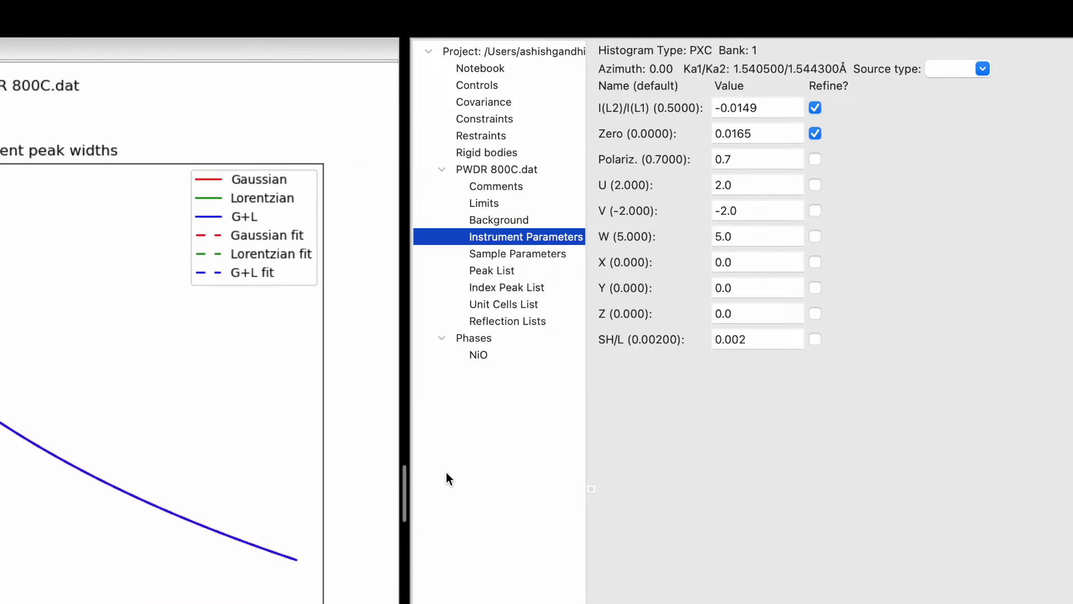
Step: Refine the NiO domain size twice with microstrain held fixed, loading each result
{"action": "left_click", "coordinate": [480, 357]}
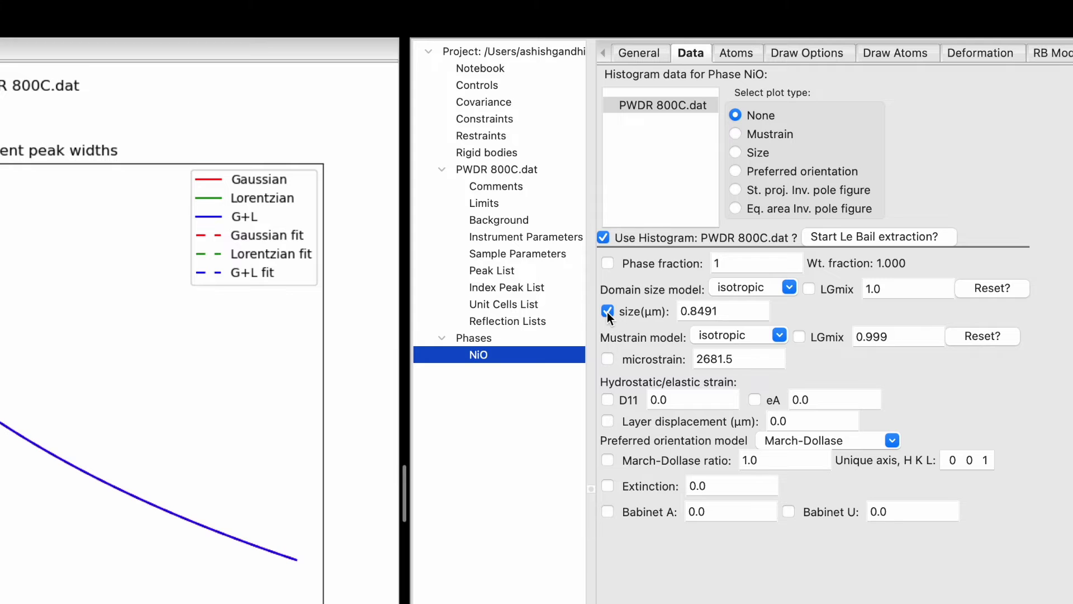
{"action": "key", "text": "super+r"}
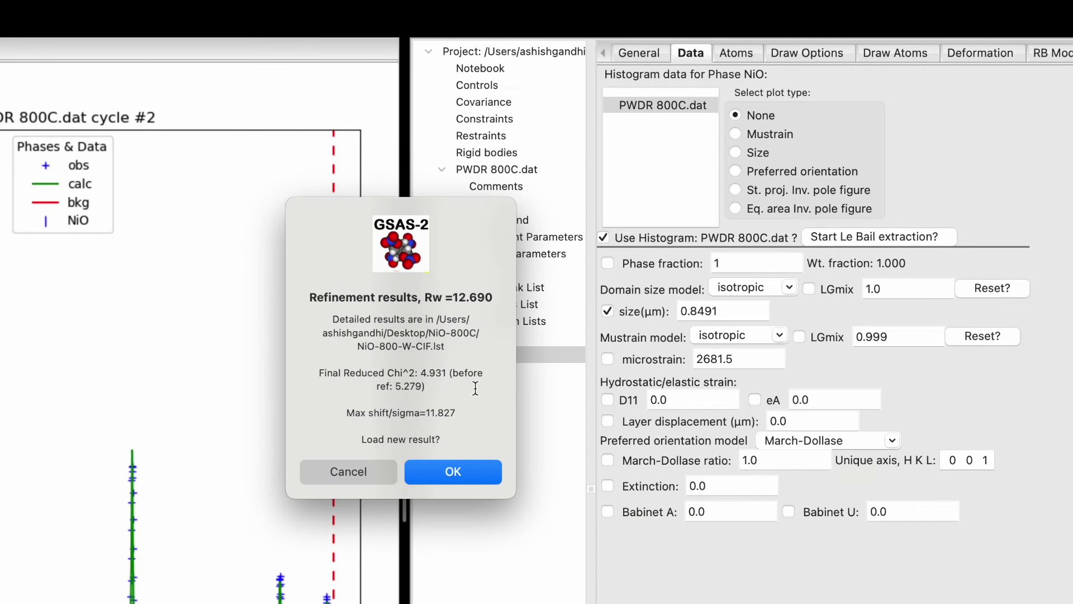
{"action": "left_click", "coordinate": [450, 474]}
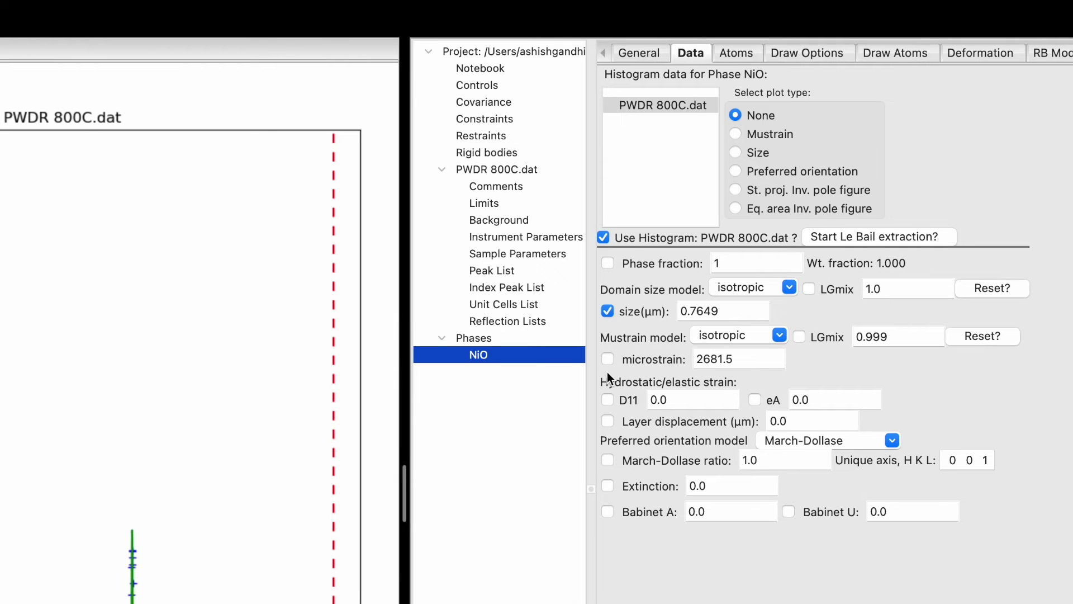
{"action": "key", "text": "super+r"}
{"action": "left_click", "coordinate": [451, 474]}
Step: Fix the domain size, refine the domain size model's LGmix instead and load the result
{"action": "left_click", "coordinate": [608, 310]}
{"action": "left_click", "coordinate": [809, 289]}
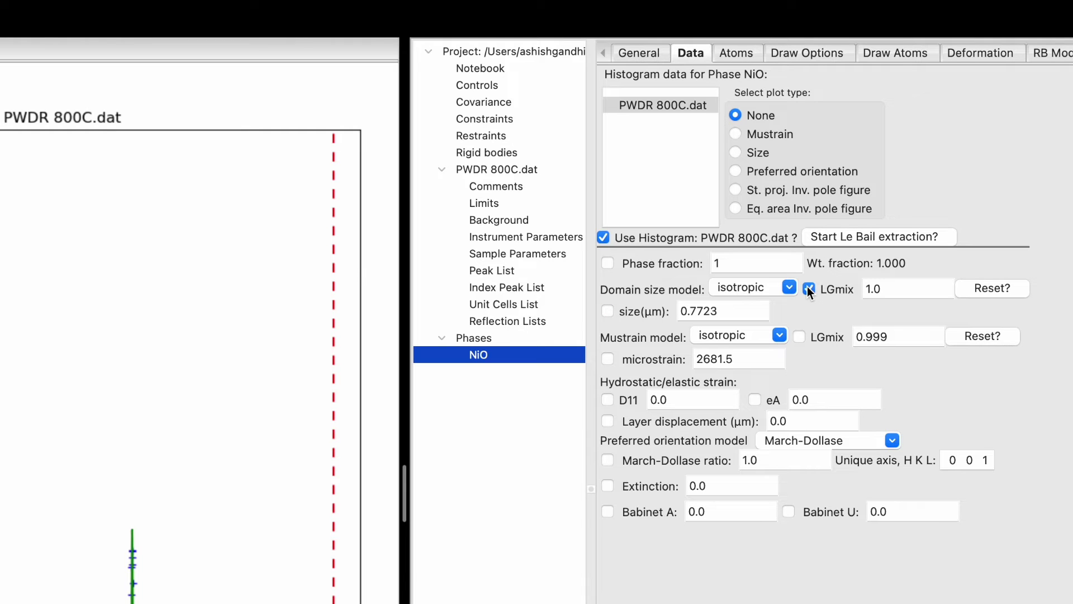
{"action": "key", "text": "super+r"}
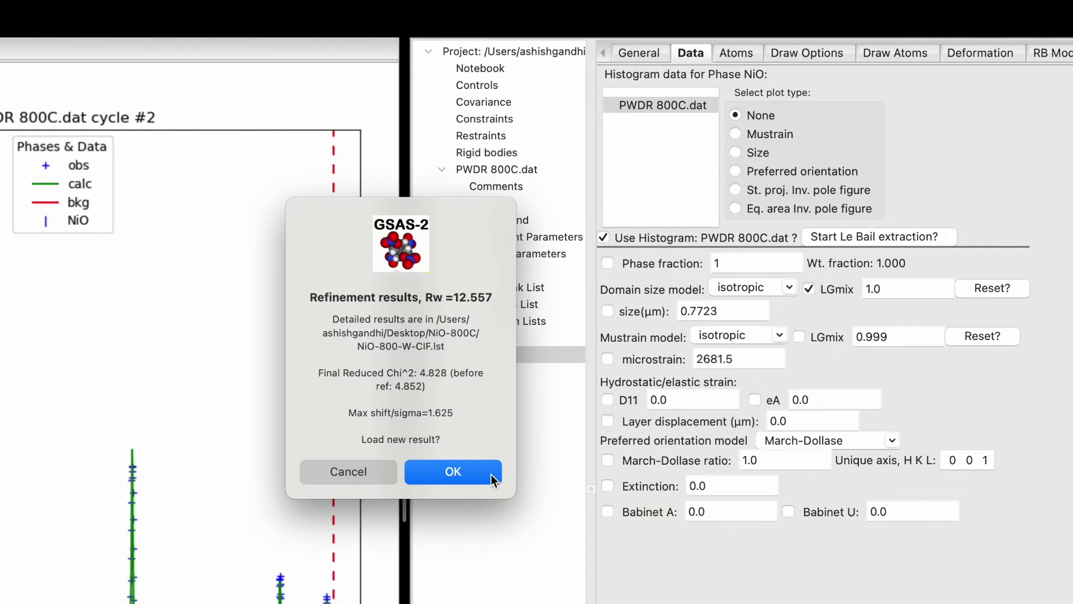
{"action": "left_click", "coordinate": [493, 479]}
Step: Switch refinement from the domain size LGmix to the mustrain LGmix, refine and load the result
{"action": "left_click", "coordinate": [808, 289]}
{"action": "left_click", "coordinate": [800, 336]}
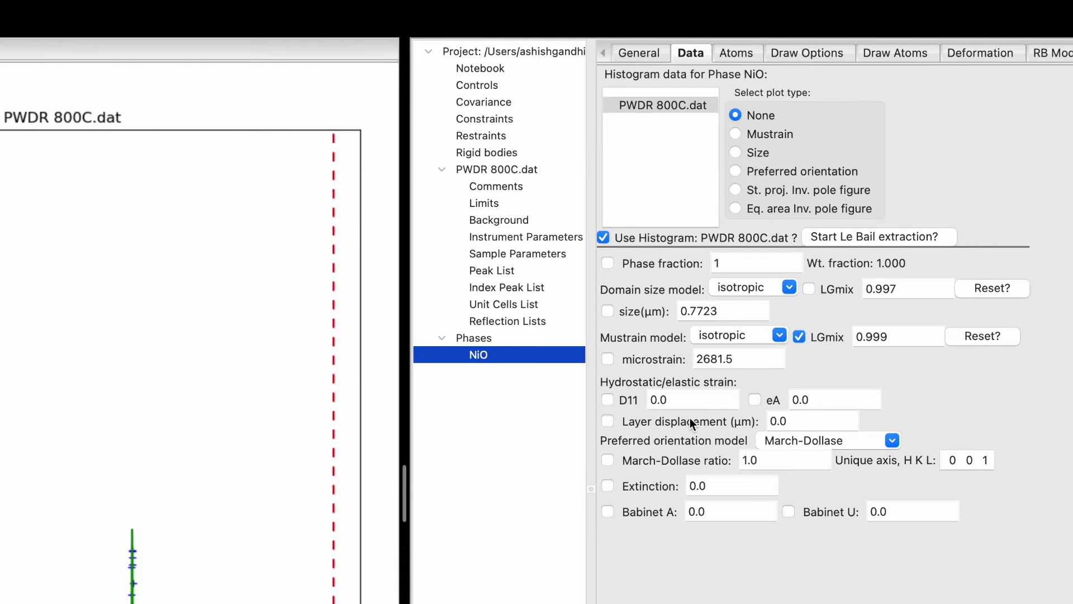
{"action": "key", "text": "super+r"}
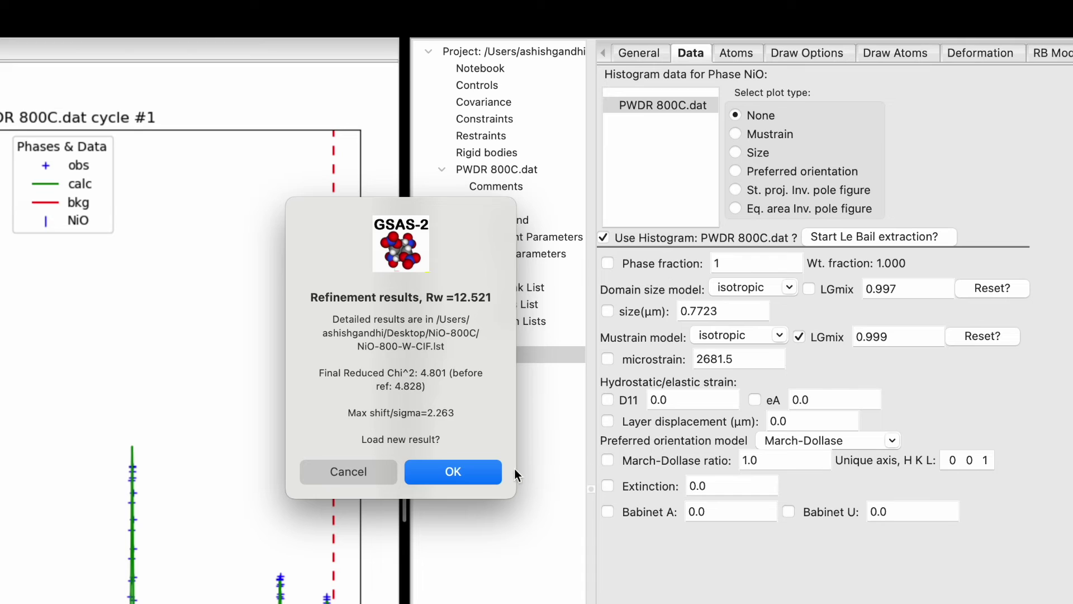
{"action": "left_click", "coordinate": [459, 473]}
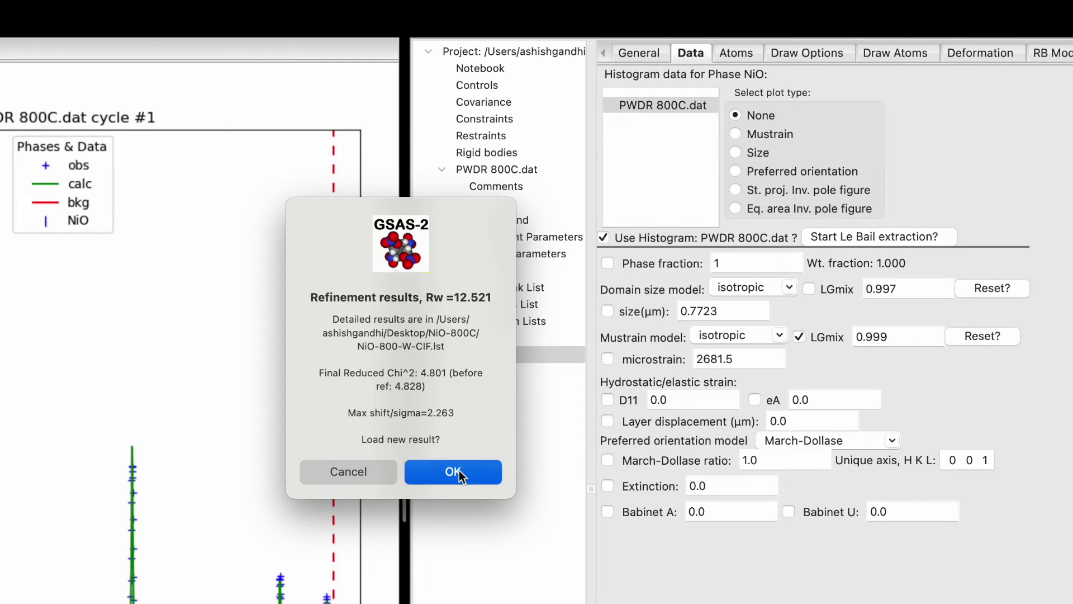
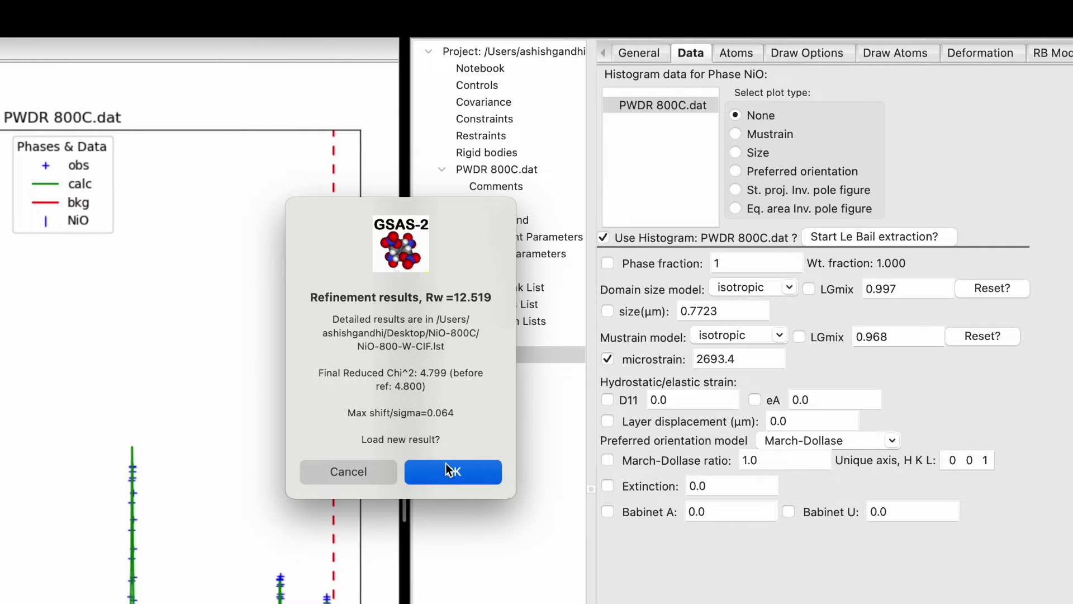
Step: Load the microstrain result, switch refinement from microstrain to the NiO domain size, refine and load the result
{"action": "left_click", "coordinate": [449, 470]}
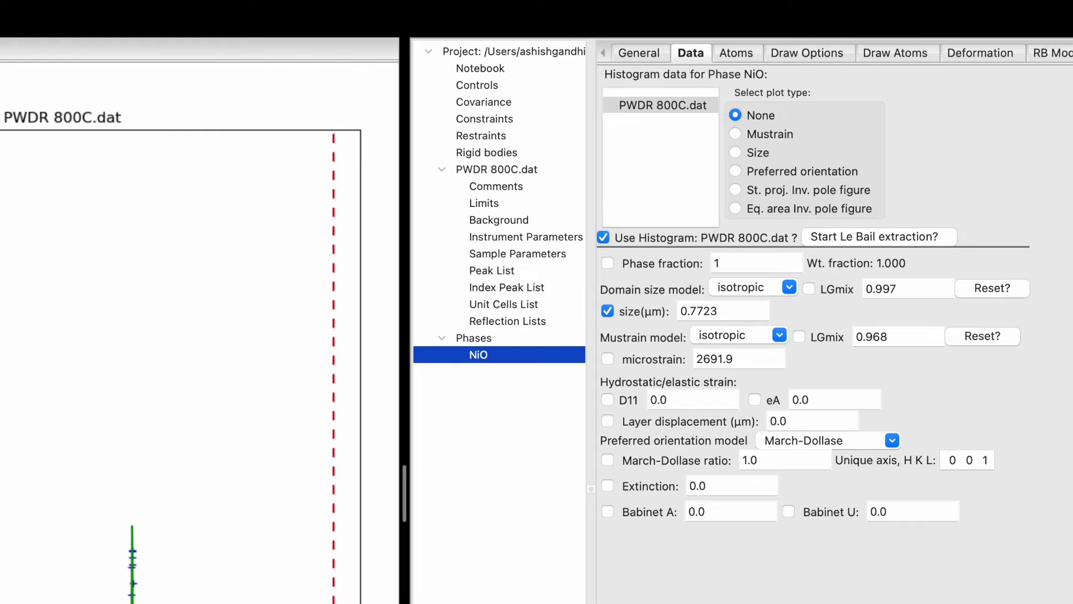
{"action": "key", "text": "super+r"}
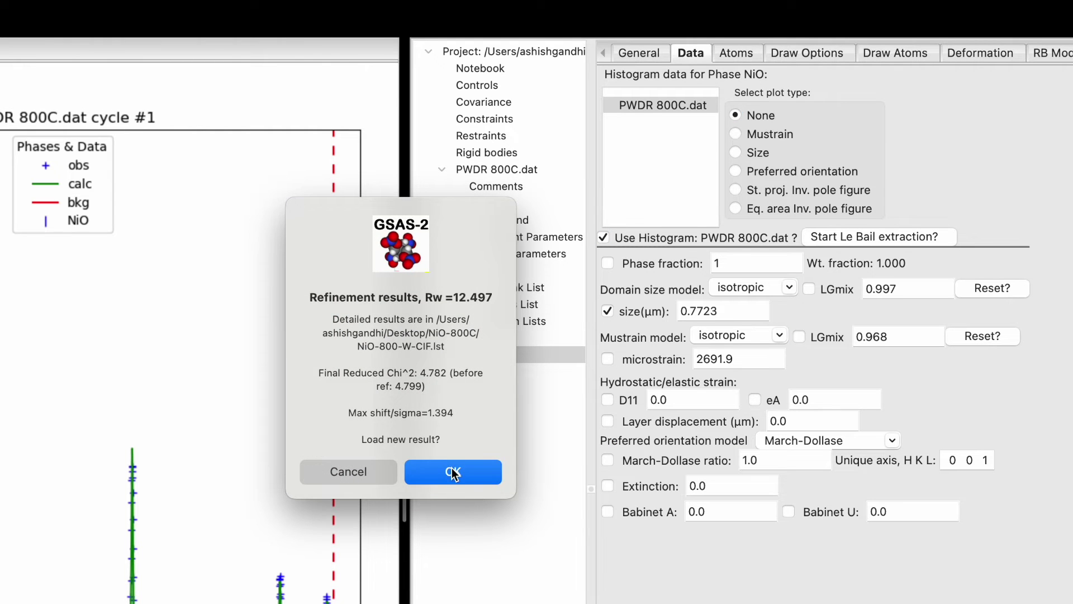
{"action": "left_click", "coordinate": [453, 472]}
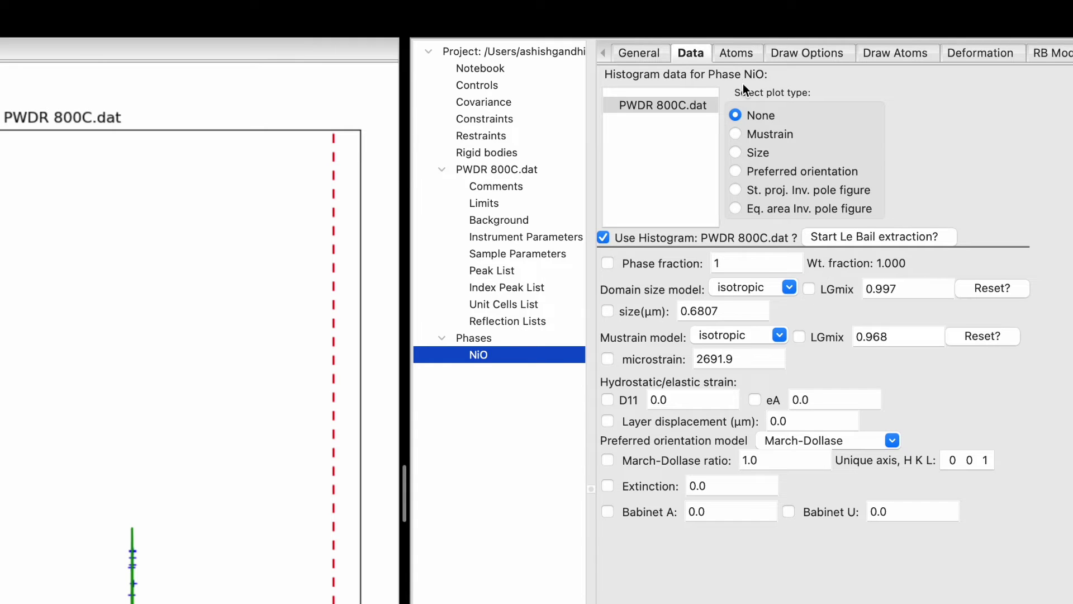
Step: Set the refine flag of atom Ni1 in the NiO phase to F and refine twice, loading each result
{"action": "left_click", "coordinate": [739, 52]}
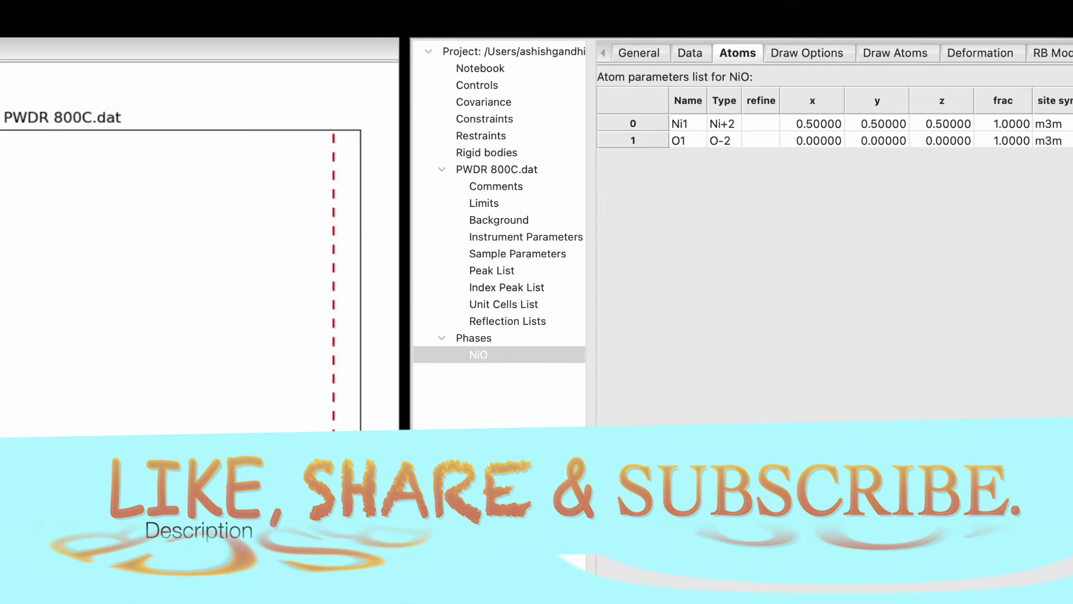
{"action": "scroll", "coordinate": [832, 117], "scroll_direction": "right", "scroll_amount": 3}
{"action": "scroll", "coordinate": [833, 118], "scroll_direction": "left", "scroll_amount": 3}
{"action": "left_click", "coordinate": [767, 125]}
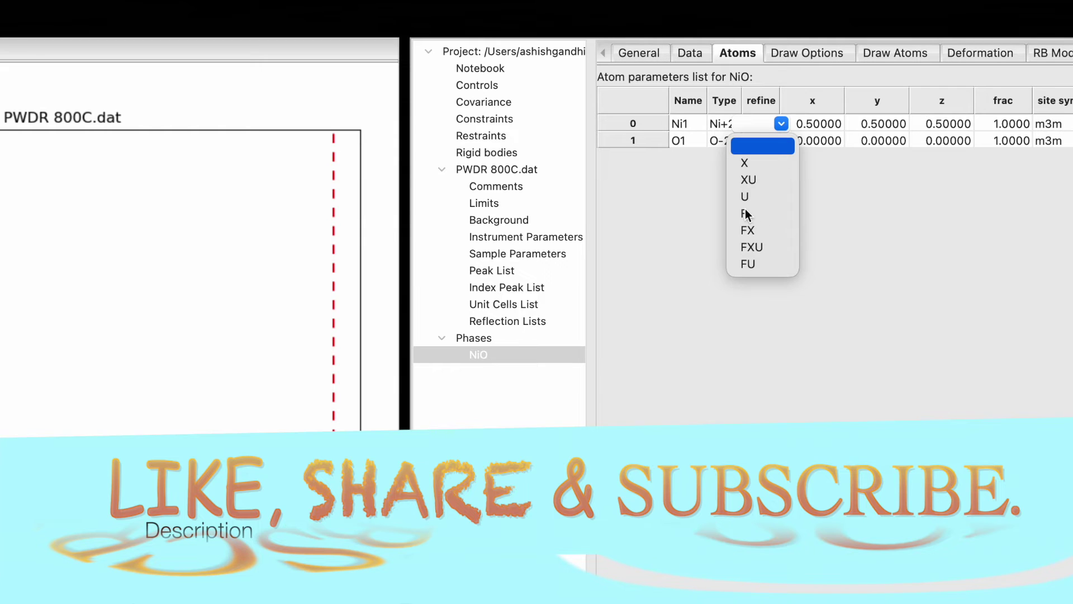
{"action": "left_click", "coordinate": [748, 213]}
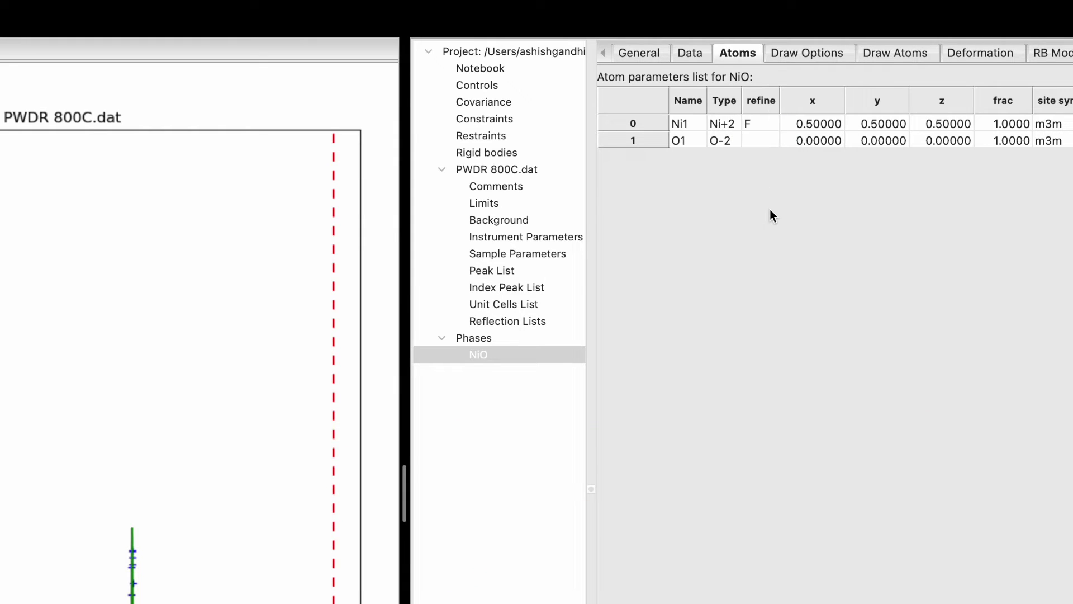
{"action": "key", "text": "super+r"}
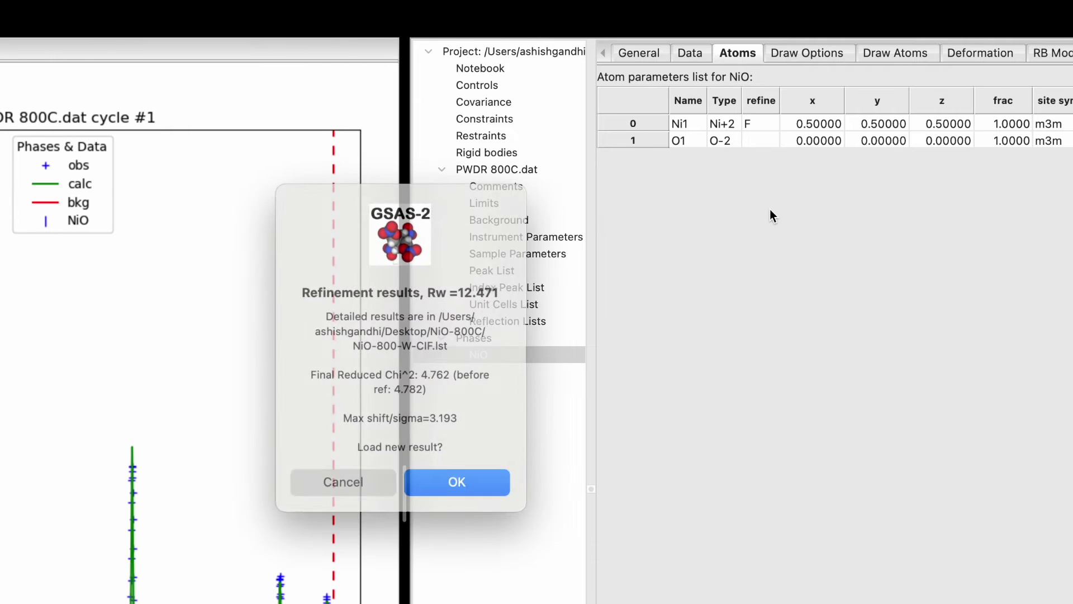
{"action": "left_click", "coordinate": [464, 472]}
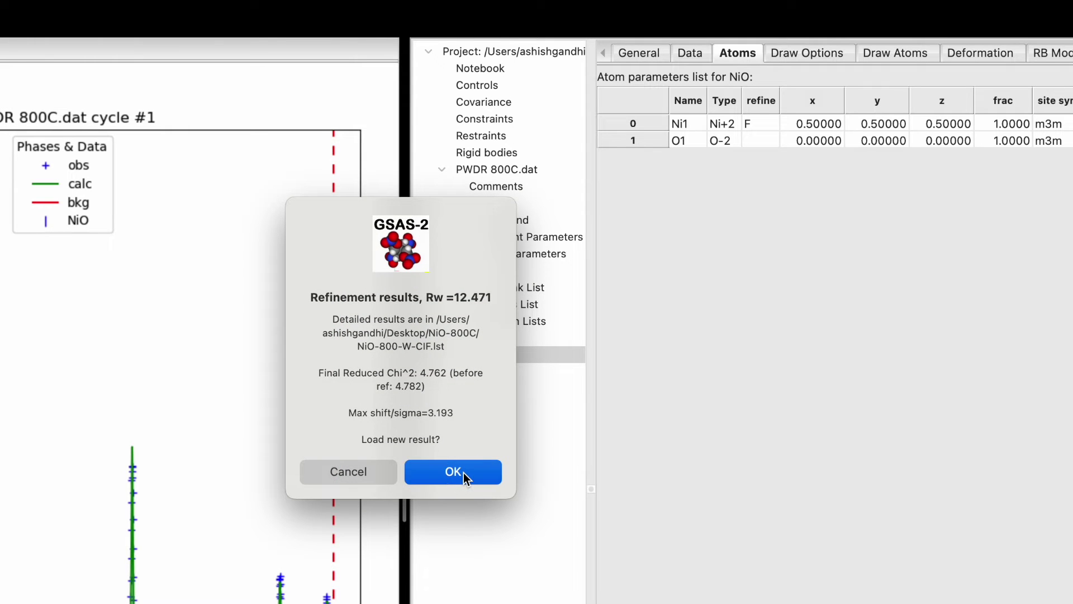
{"action": "key", "text": "super+r"}
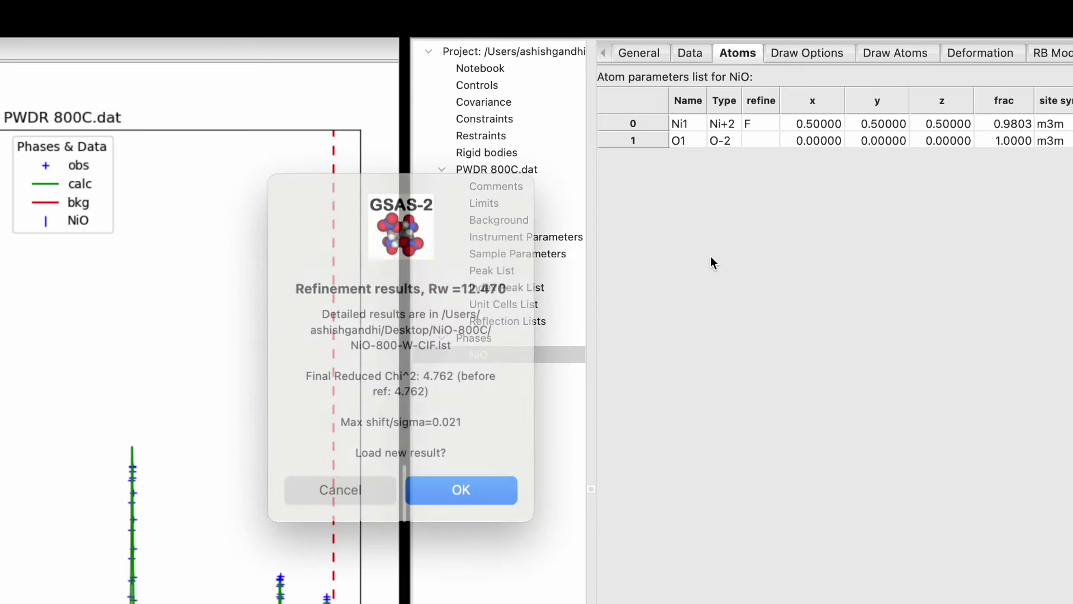
{"action": "left_click", "coordinate": [446, 480]}
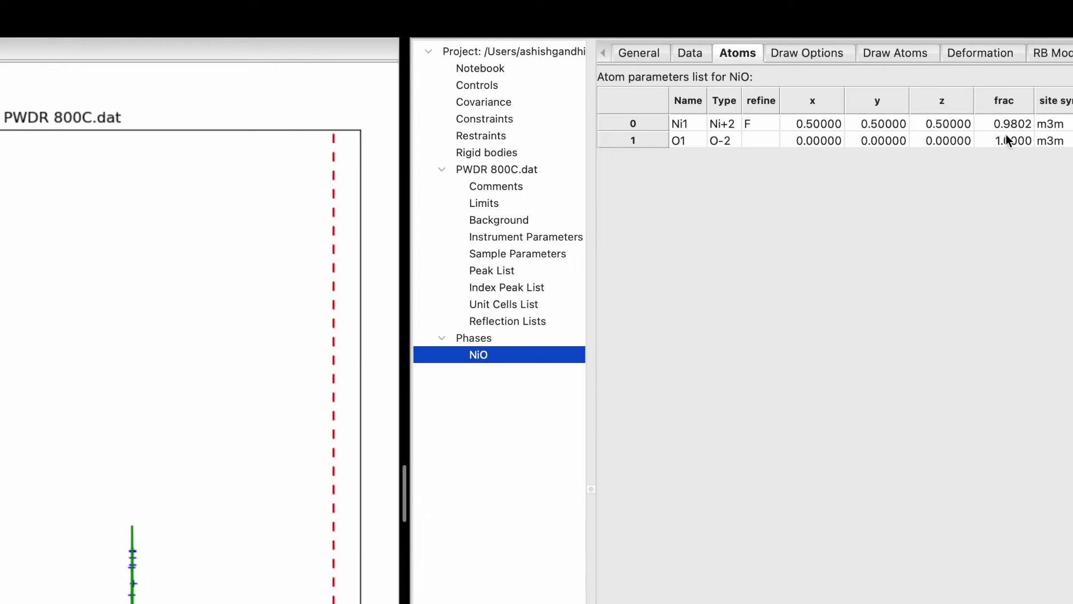
Step: Clear the refine flag of Ni1, set the flag of O1 to F, refine and load the result
{"action": "left_click", "coordinate": [769, 128]}
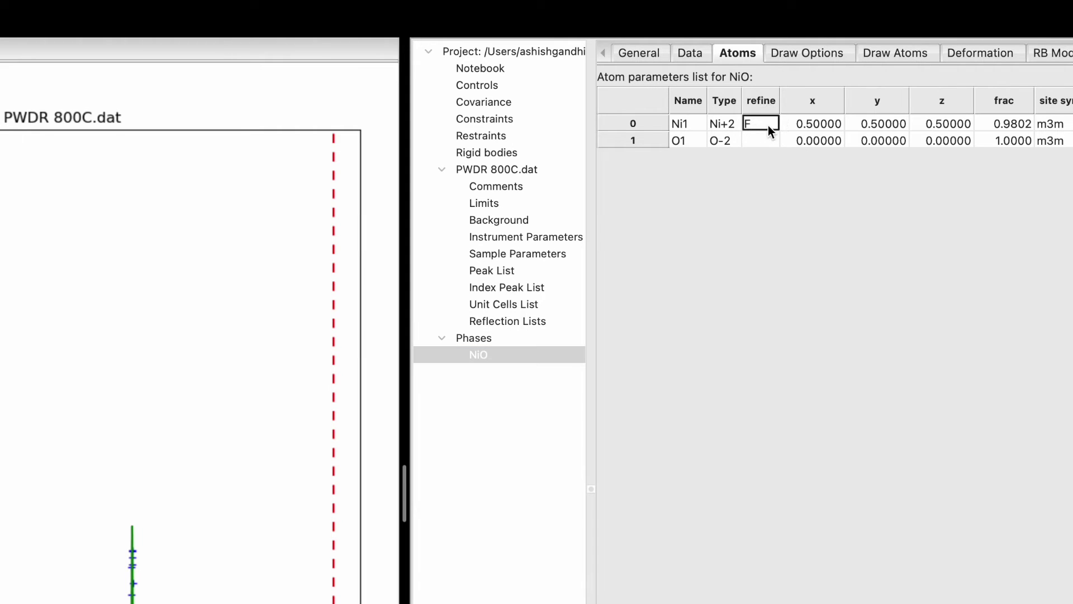
{"action": "left_click", "coordinate": [769, 128]}
{"action": "left_click", "coordinate": [767, 146]}
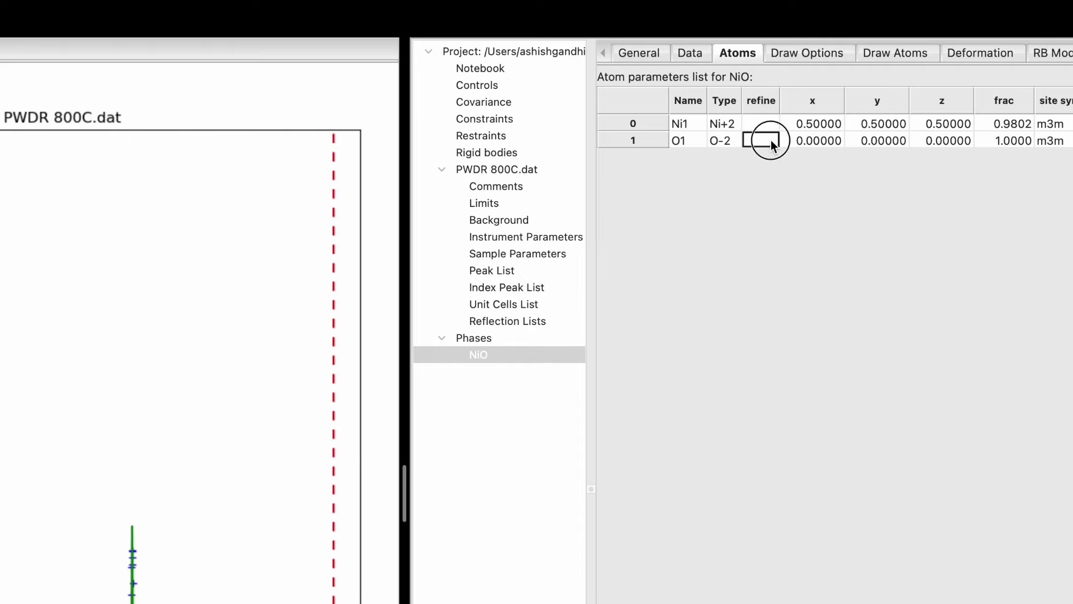
{"action": "left_click", "coordinate": [771, 141]}
{"action": "left_click", "coordinate": [761, 229]}
{"action": "left_click", "coordinate": [783, 240]}
{"action": "key", "text": "super+r"}
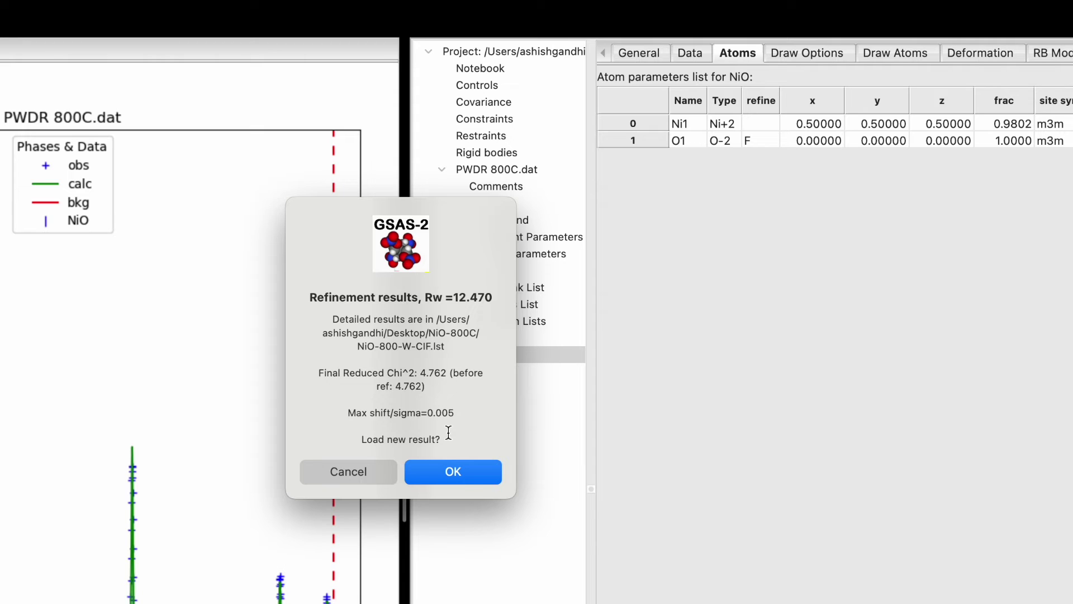
{"action": "left_click", "coordinate": [463, 476]}
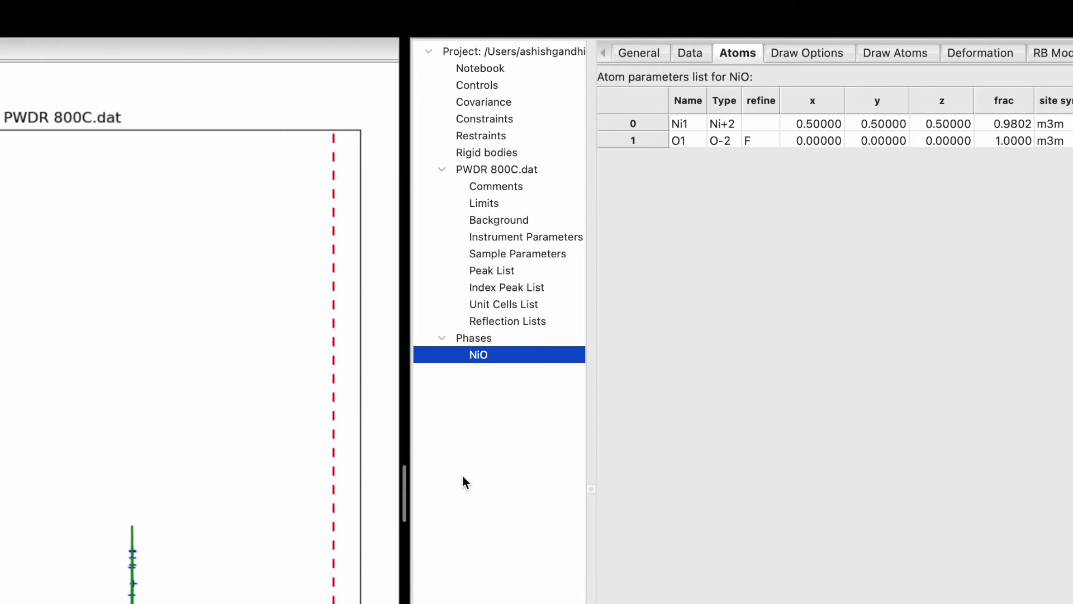
Step: Clear the refine flag of O1, set the flag of Ni1 to U and refine twice, loading each result
{"action": "left_click", "coordinate": [760, 140]}
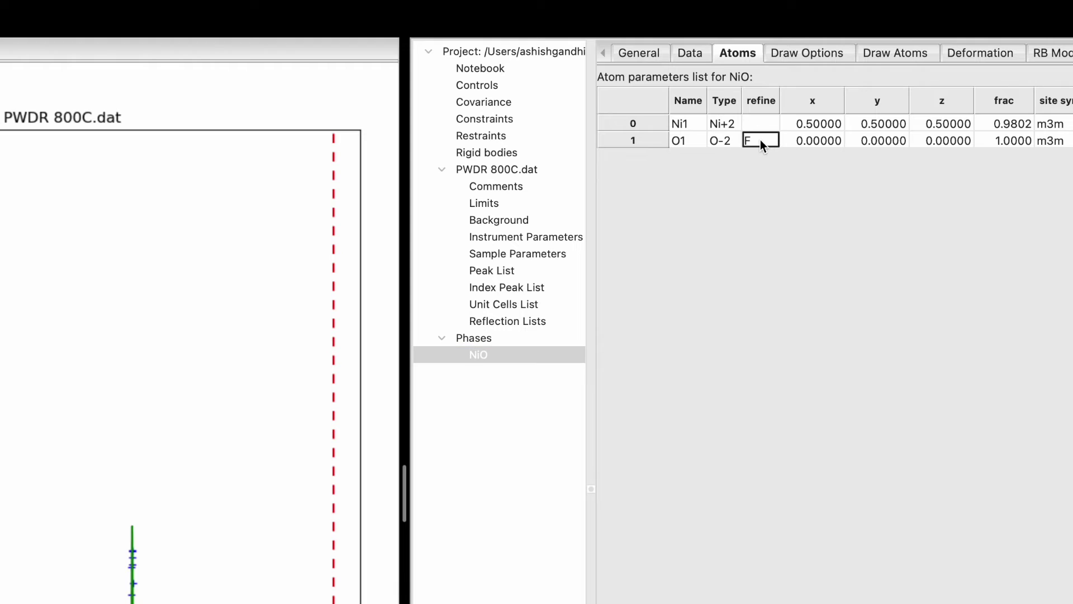
{"action": "left_click", "coordinate": [753, 160]}
{"action": "scroll", "coordinate": [964, 266], "scroll_direction": "right", "scroll_amount": 5}
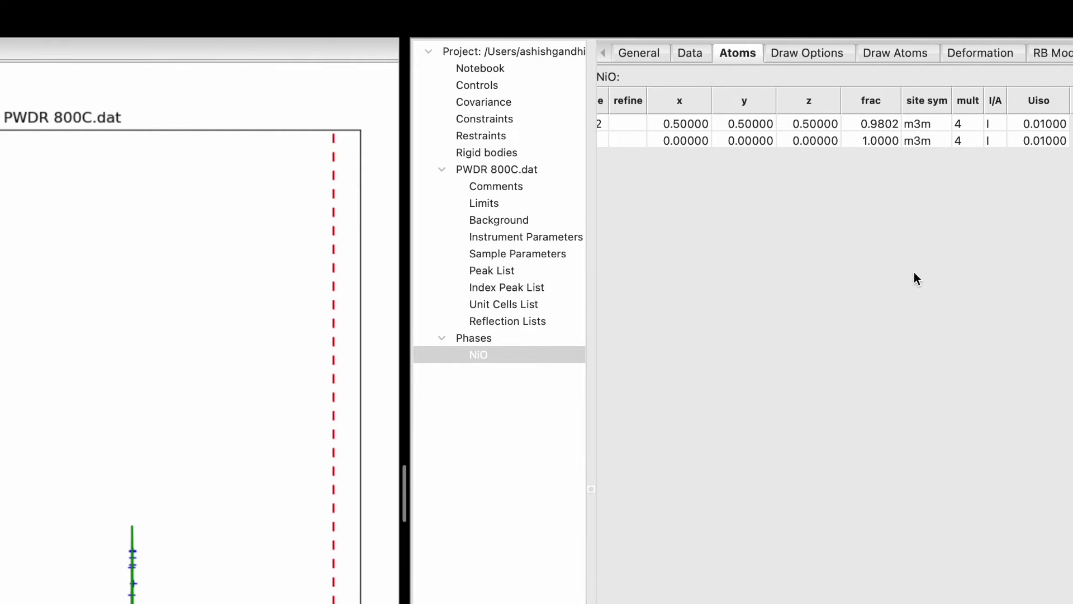
{"action": "scroll", "coordinate": [914, 272], "scroll_direction": "left", "scroll_amount": 5}
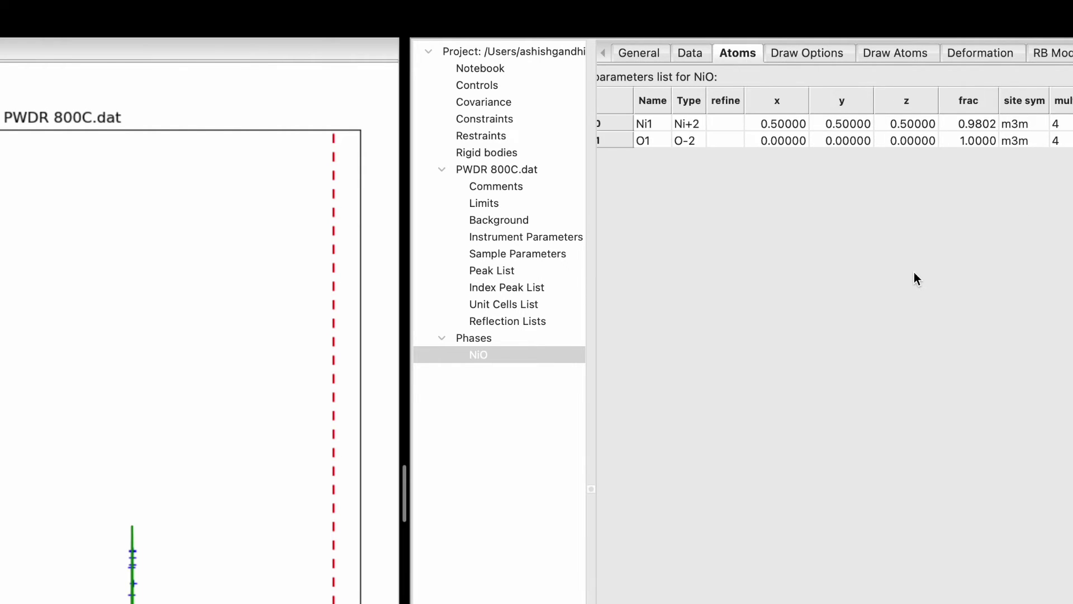
{"action": "left_click", "coordinate": [743, 127]}
{"action": "left_click", "coordinate": [720, 200]}
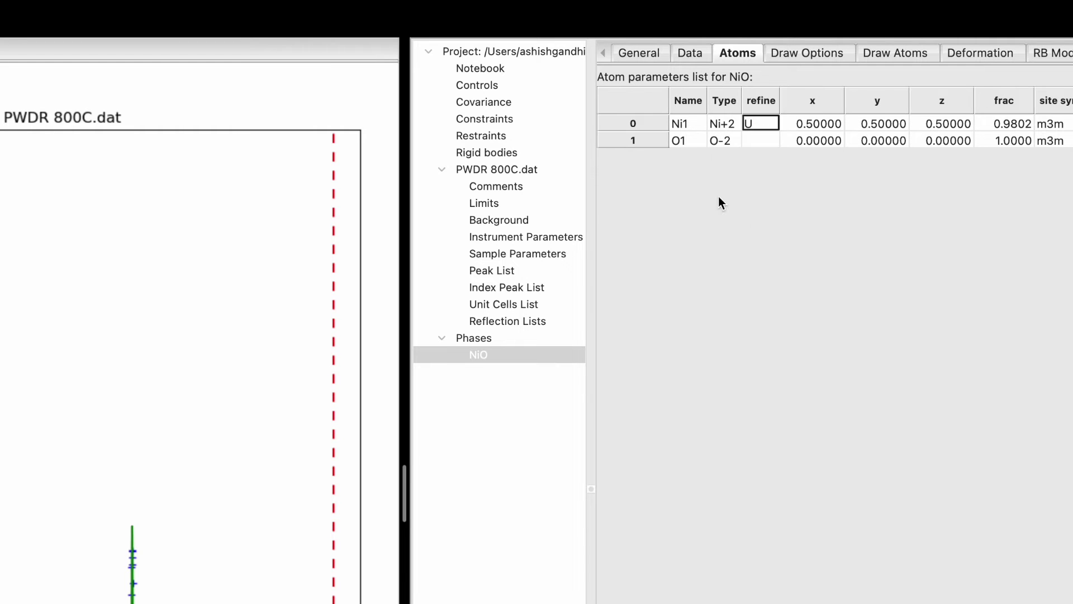
{"action": "key", "text": "super+r"}
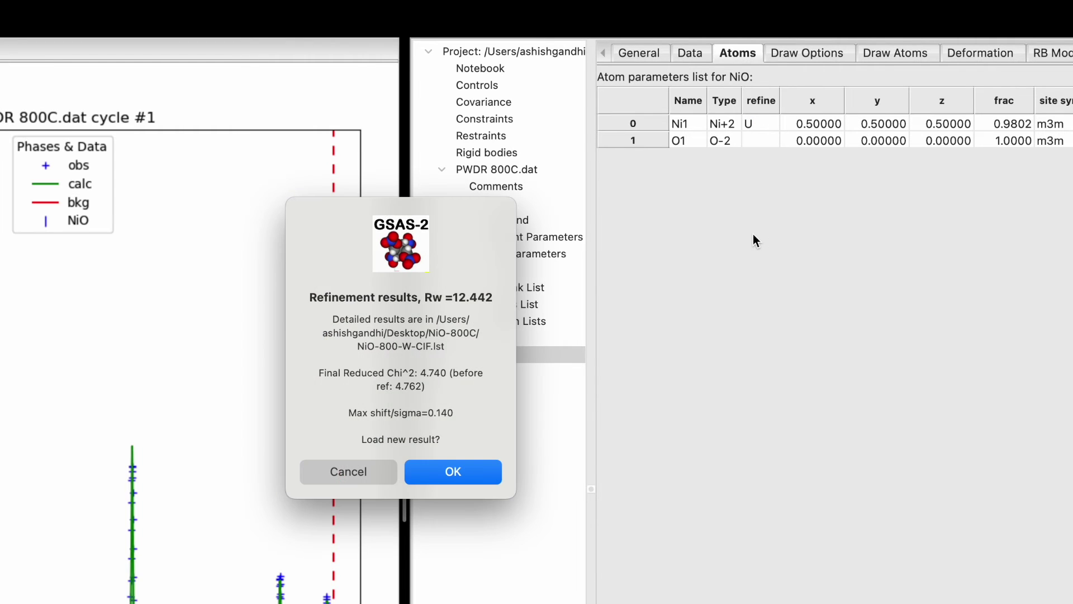
{"action": "left_click", "coordinate": [442, 471]}
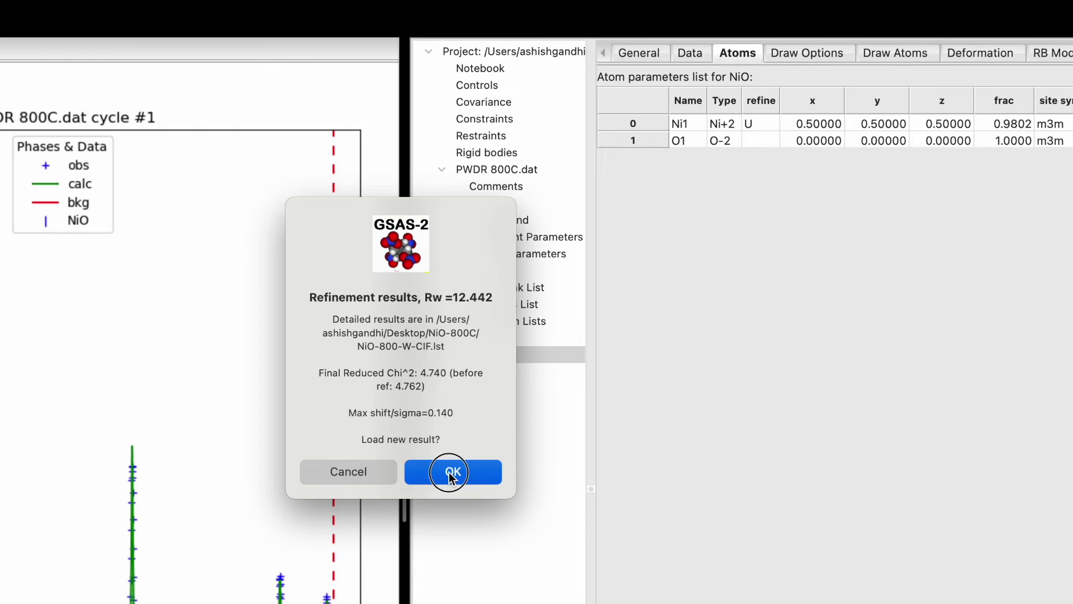
{"action": "scroll", "coordinate": [986, 350], "scroll_direction": "right", "scroll_amount": 10}
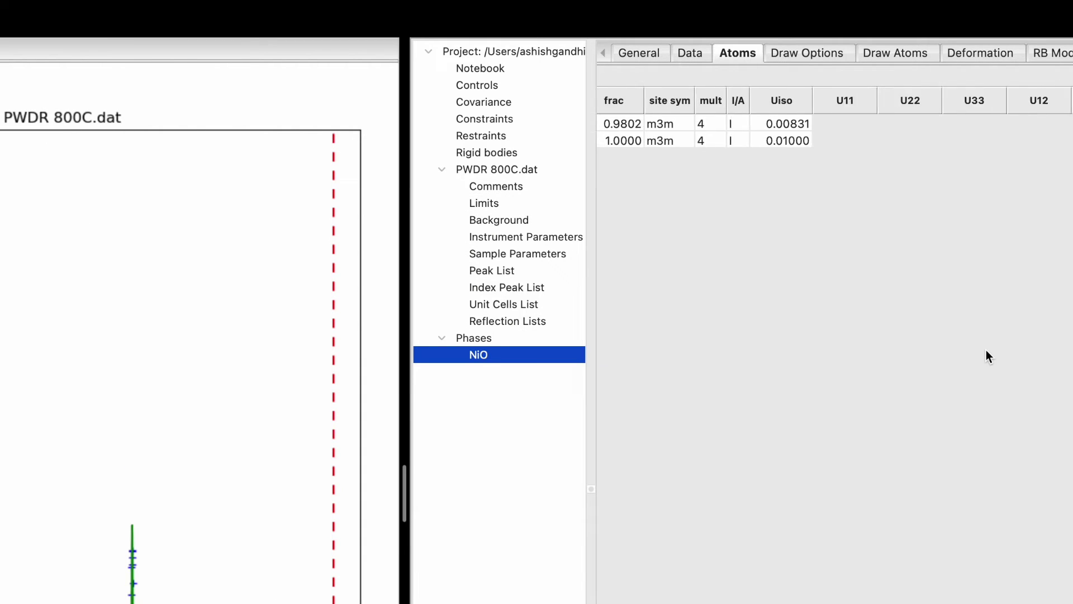
{"action": "scroll", "coordinate": [986, 350], "scroll_direction": "left", "scroll_amount": 10}
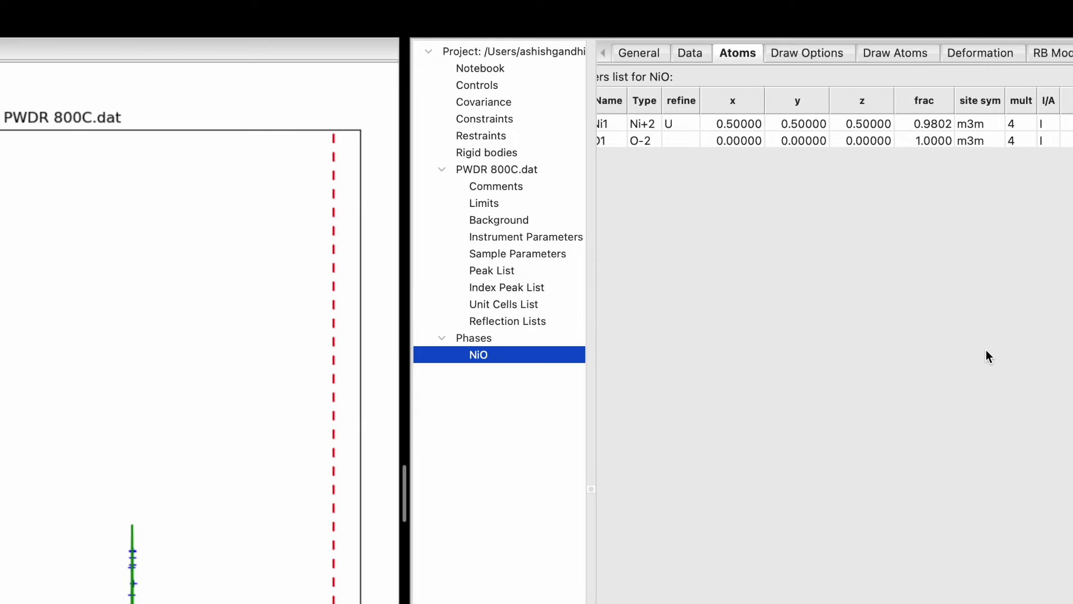
{"action": "key", "text": "ctrl+r"}
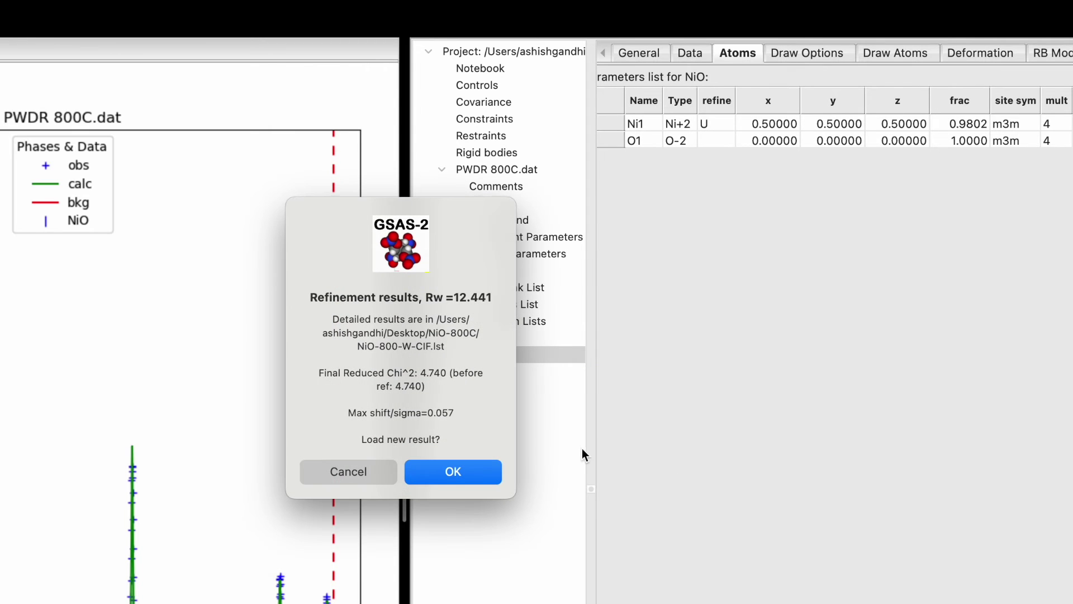
{"action": "left_click", "coordinate": [459, 478]}
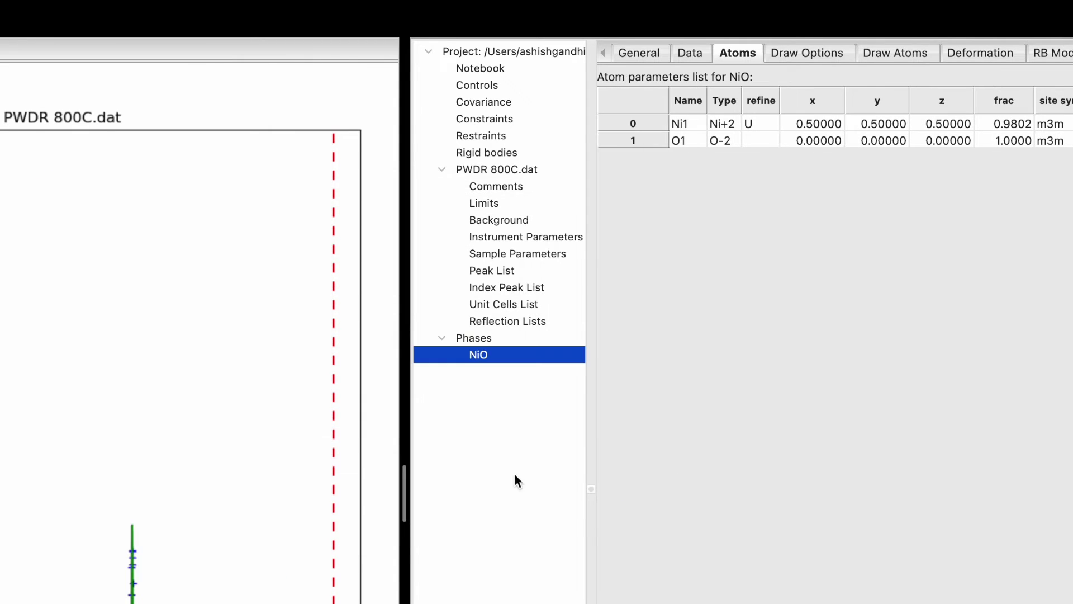
Step: Clear the refine flag of Ni1, set the flag of O1 to U and refine twice, loading each result
{"action": "scroll", "coordinate": [917, 425], "scroll_direction": "right", "scroll_amount": 5}
{"action": "scroll", "coordinate": [916, 425], "scroll_direction": "left", "scroll_amount": 4}
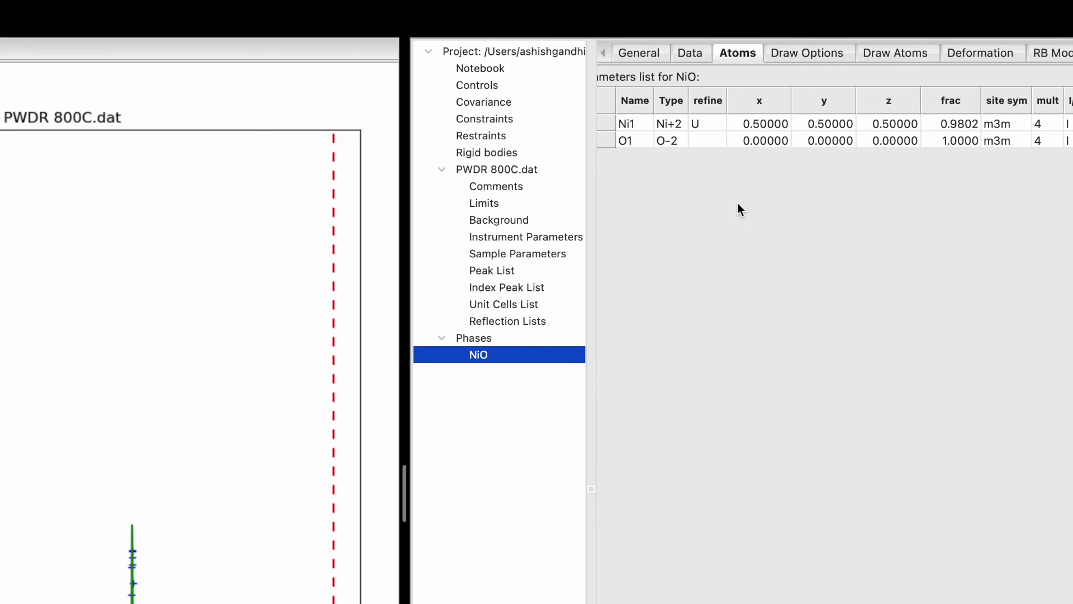
{"action": "left_click", "coordinate": [721, 125]}
{"action": "left_click", "coordinate": [719, 126]}
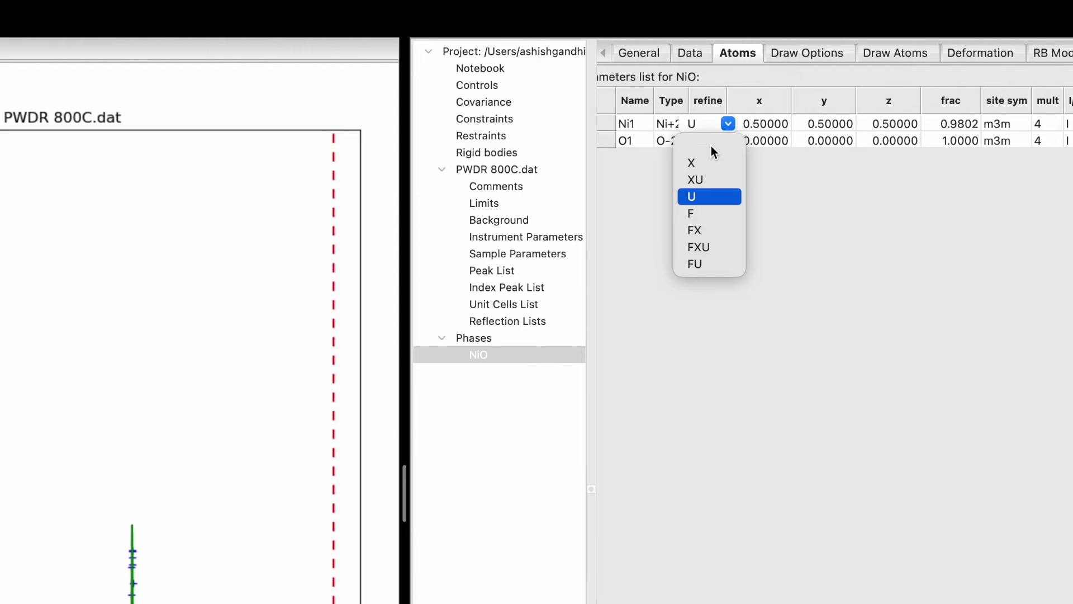
{"action": "left_click", "coordinate": [708, 151]}
{"action": "left_click", "coordinate": [752, 140]}
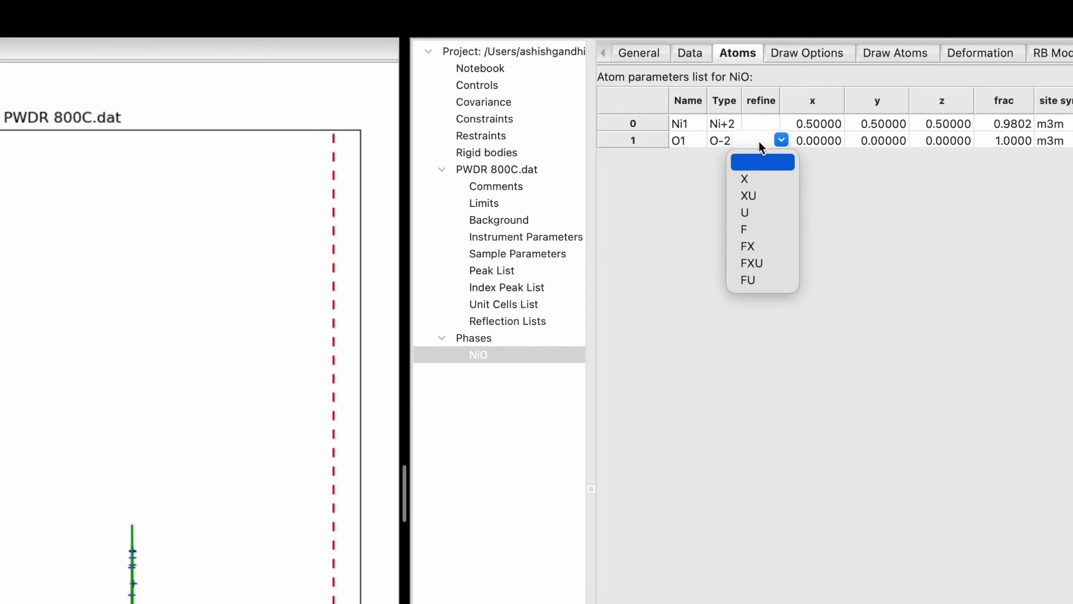
{"action": "left_click", "coordinate": [762, 211]}
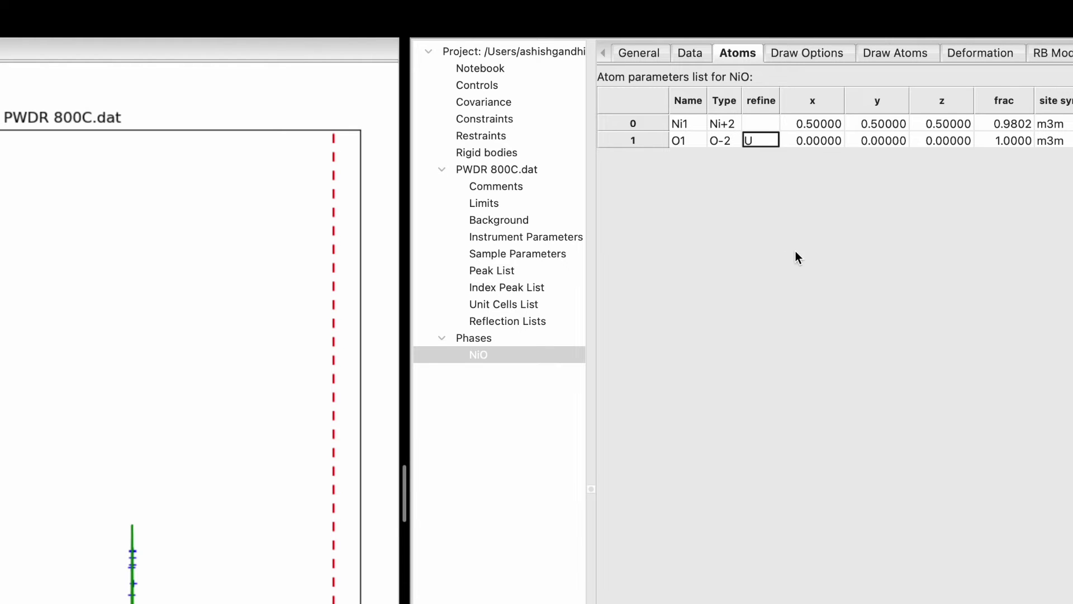
{"action": "scroll", "coordinate": [811, 268], "scroll_direction": "right", "scroll_amount": 5}
{"action": "scroll", "coordinate": [810, 266], "scroll_direction": "left", "scroll_amount": 3}
{"action": "key", "text": "super+r"}
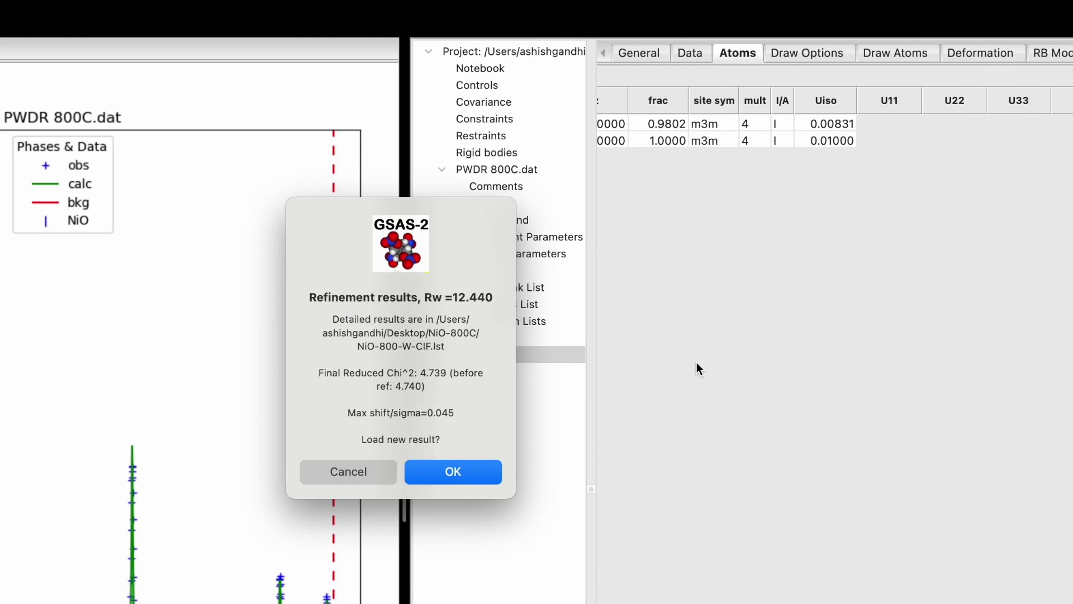
{"action": "left_click", "coordinate": [455, 476]}
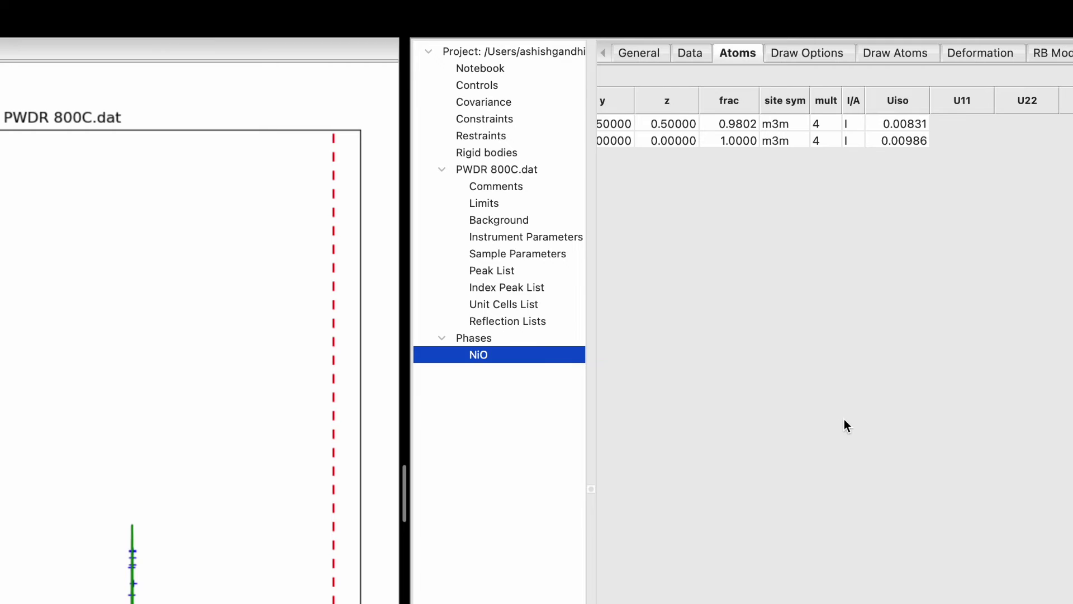
{"action": "key", "text": "super+r"}
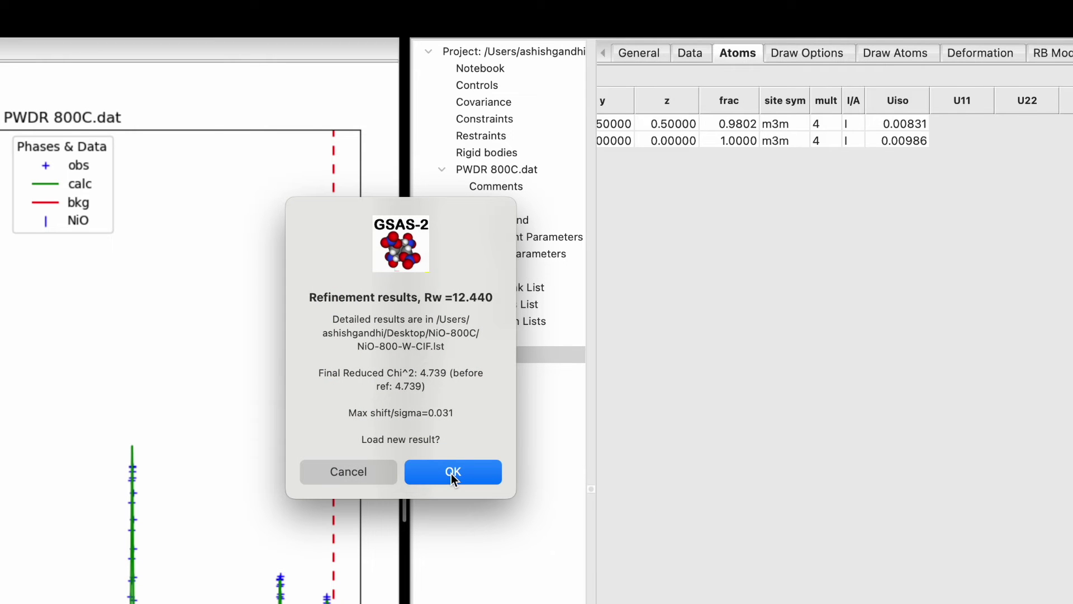
{"action": "left_click", "coordinate": [451, 474]}
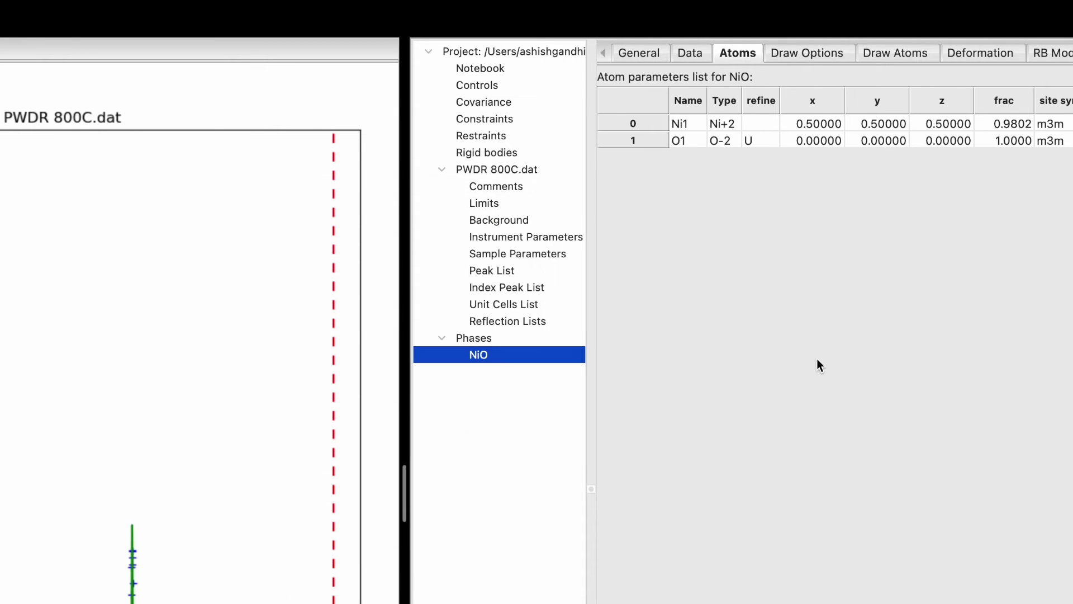
Step: Clear the refine flag of O1, set only microstrain for refinement in the NiO histogram data, refine and load the result
{"action": "left_click", "coordinate": [713, 140]}
{"action": "left_click", "coordinate": [713, 140]}
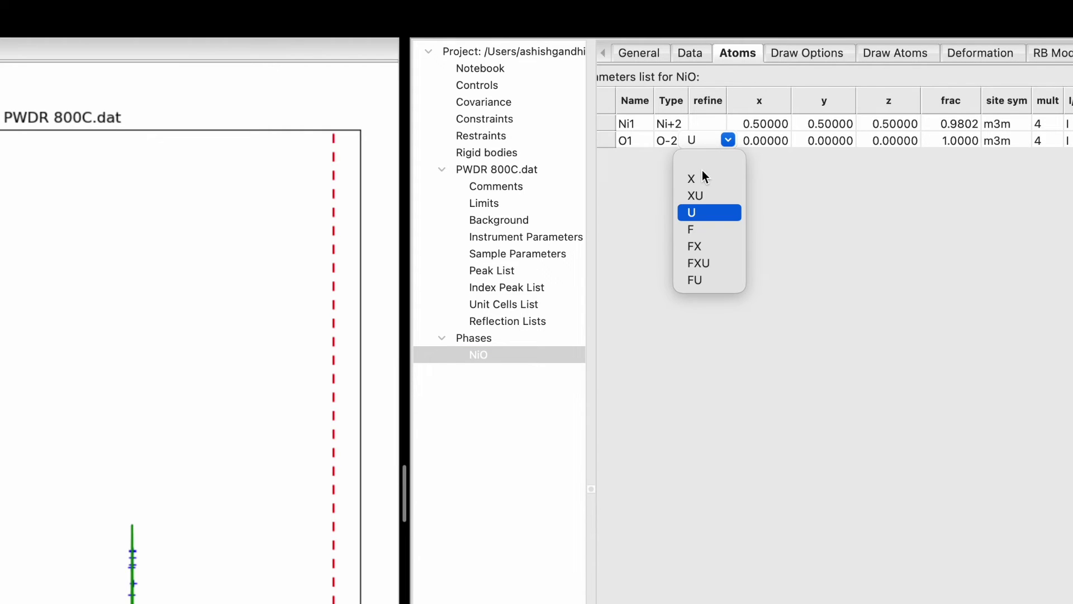
{"action": "left_click", "coordinate": [703, 163]}
{"action": "left_click", "coordinate": [689, 56]}
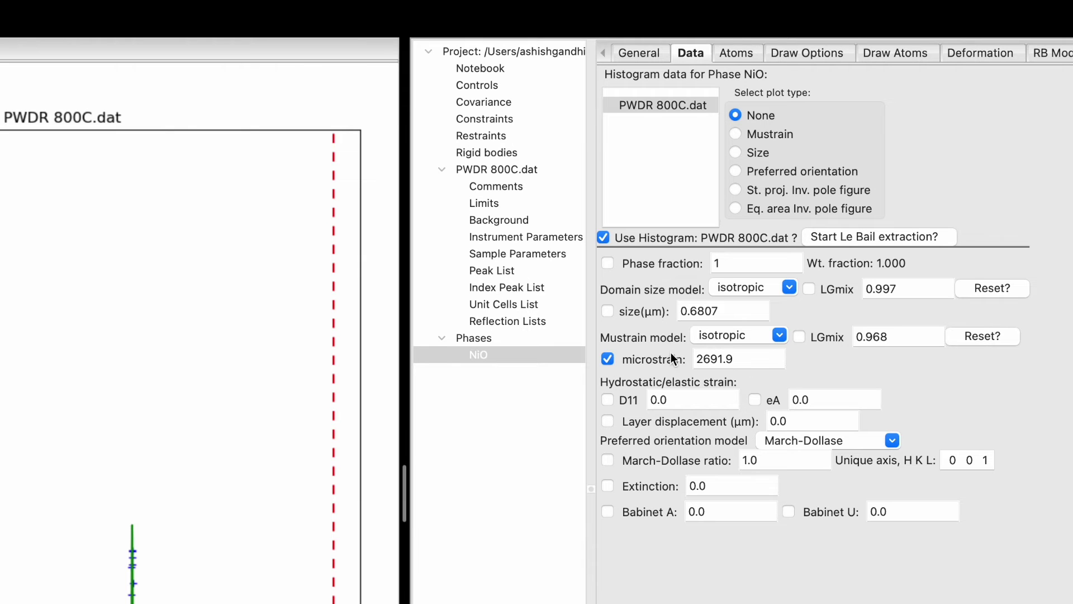
{"action": "key", "text": "super+r"}
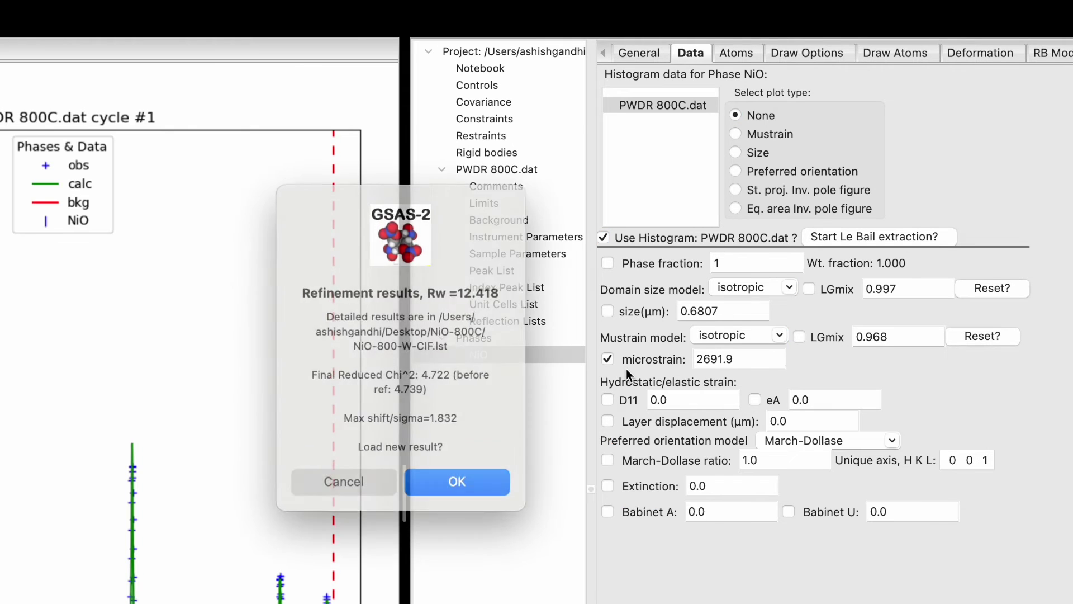
{"action": "left_click", "coordinate": [447, 475]}
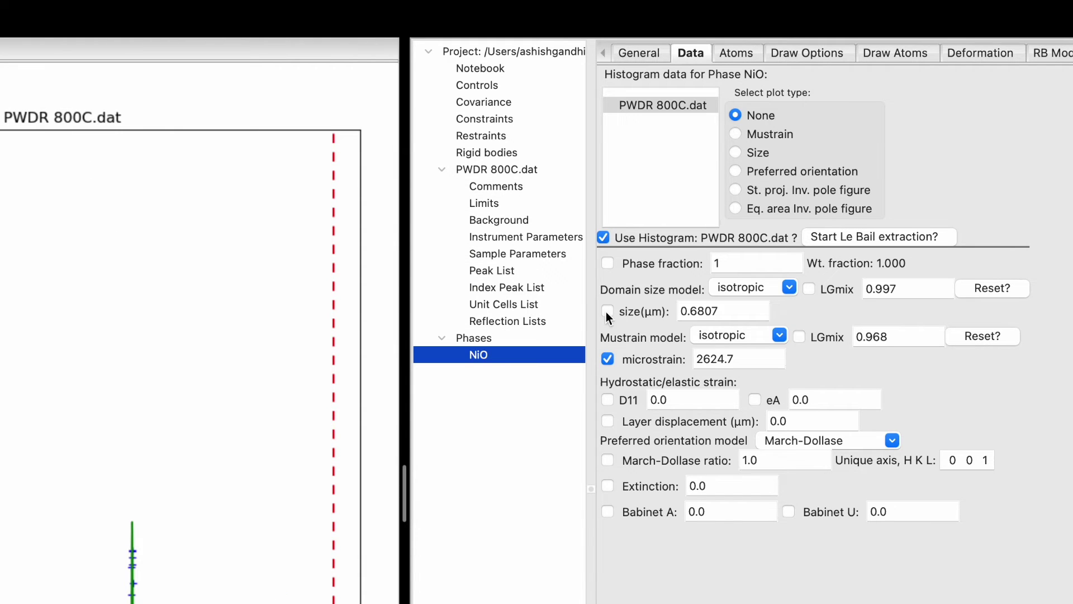
Step: Try refining size together with microstrain, and size together with the domain size LGmix, rejecting each result
{"action": "key", "text": "super+r"}
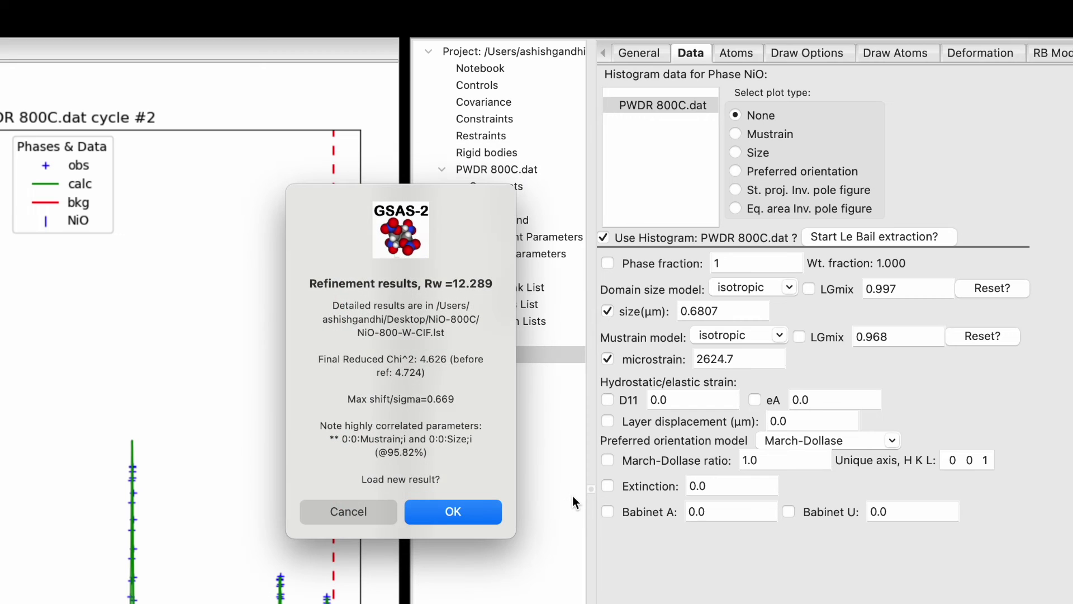
{"action": "left_click", "coordinate": [367, 510]}
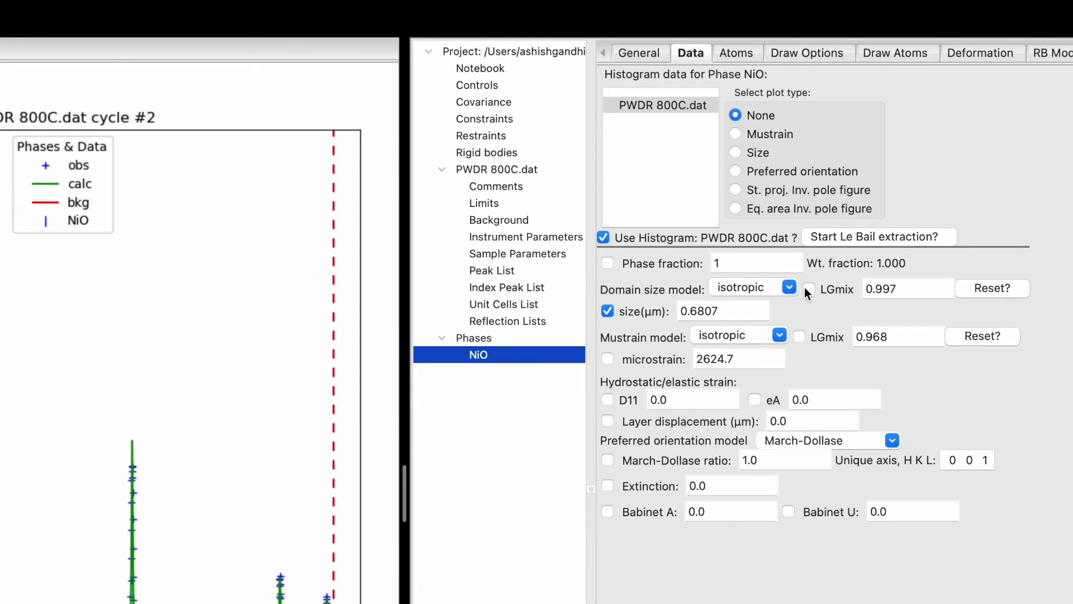
{"action": "key", "text": "super+r"}
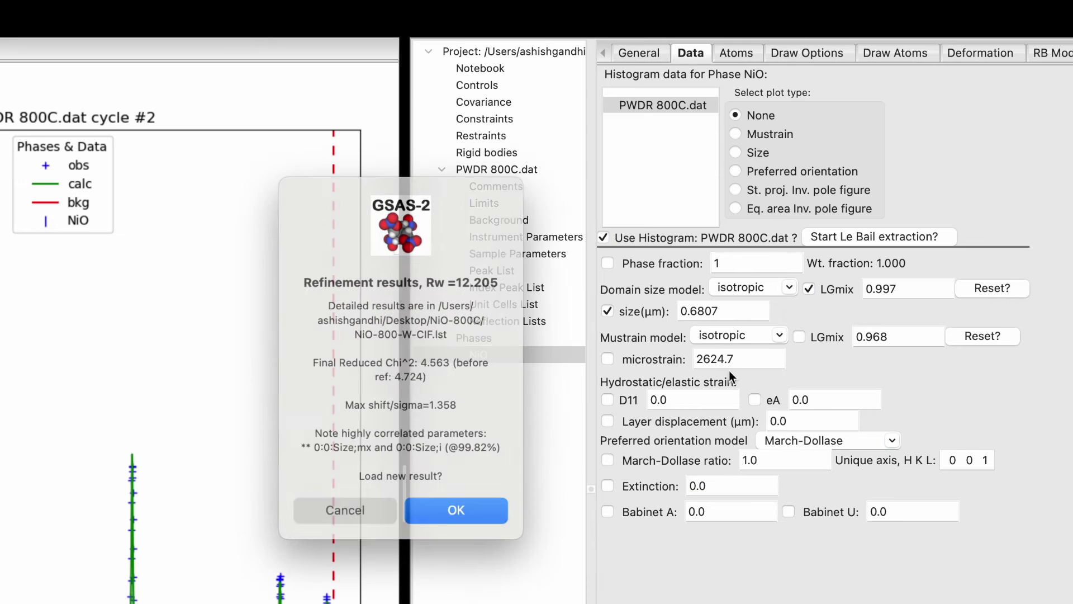
{"action": "left_click", "coordinate": [364, 504]}
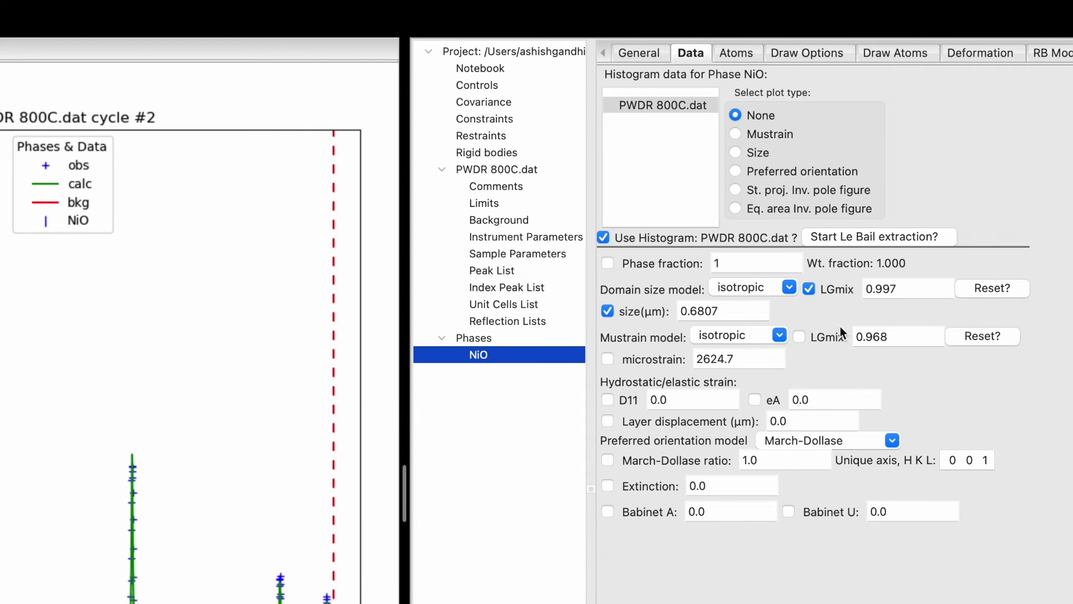
Step: Refine size alone and the domain size LGmix alone, loading each result
{"action": "key", "text": "super+r"}
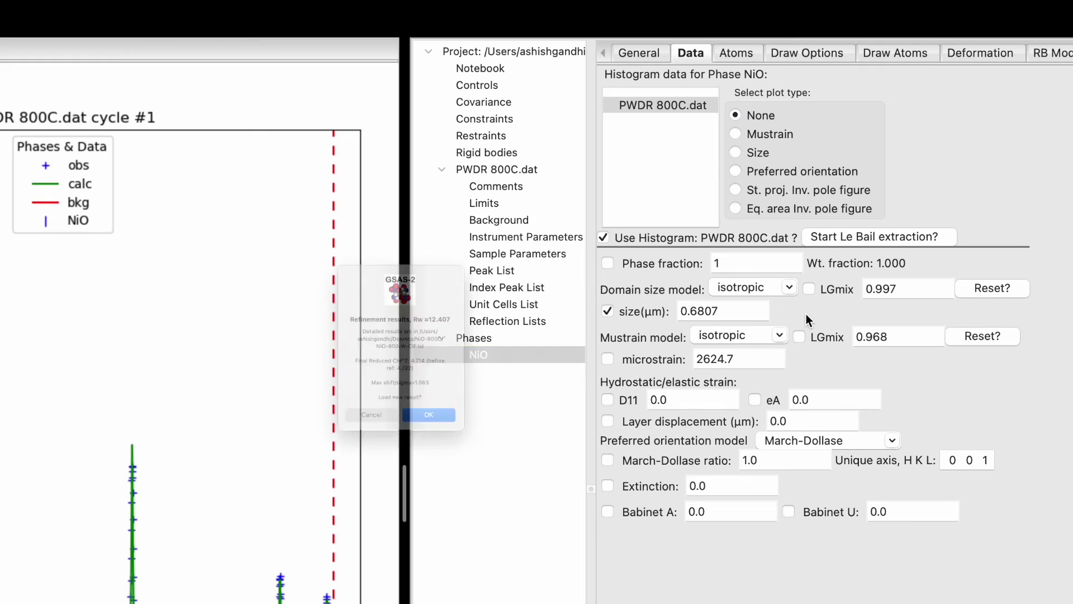
{"action": "left_click", "coordinate": [448, 477]}
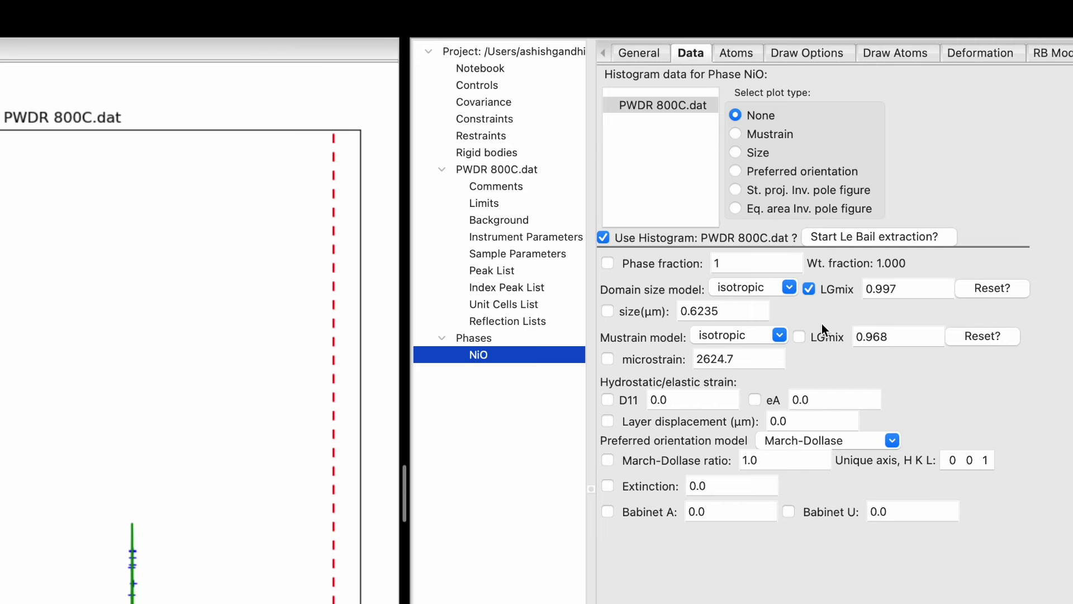
{"action": "key", "text": "super+r"}
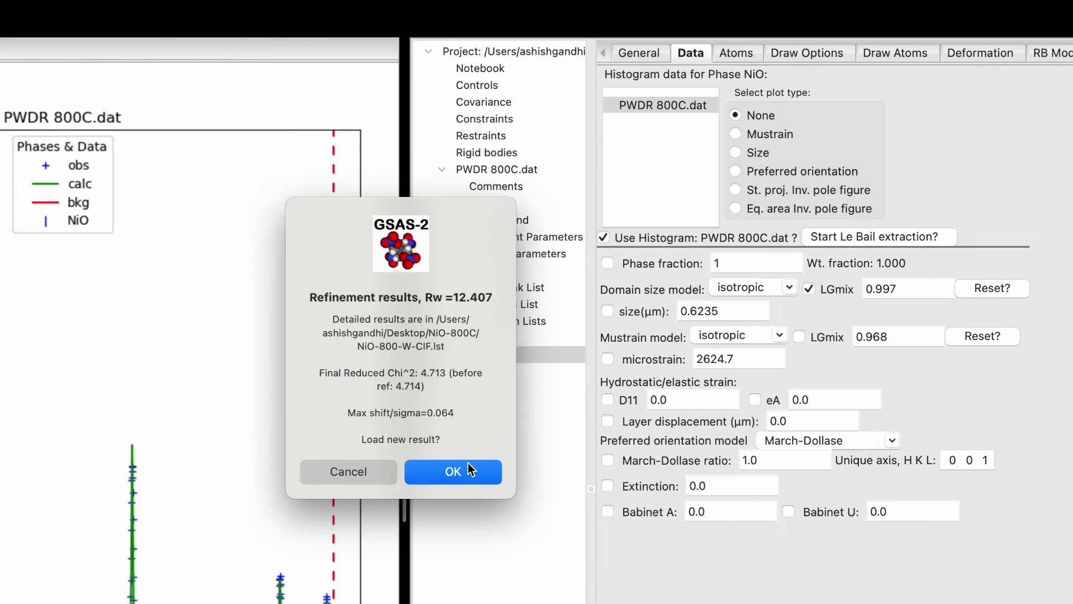
{"action": "left_click", "coordinate": [449, 478]}
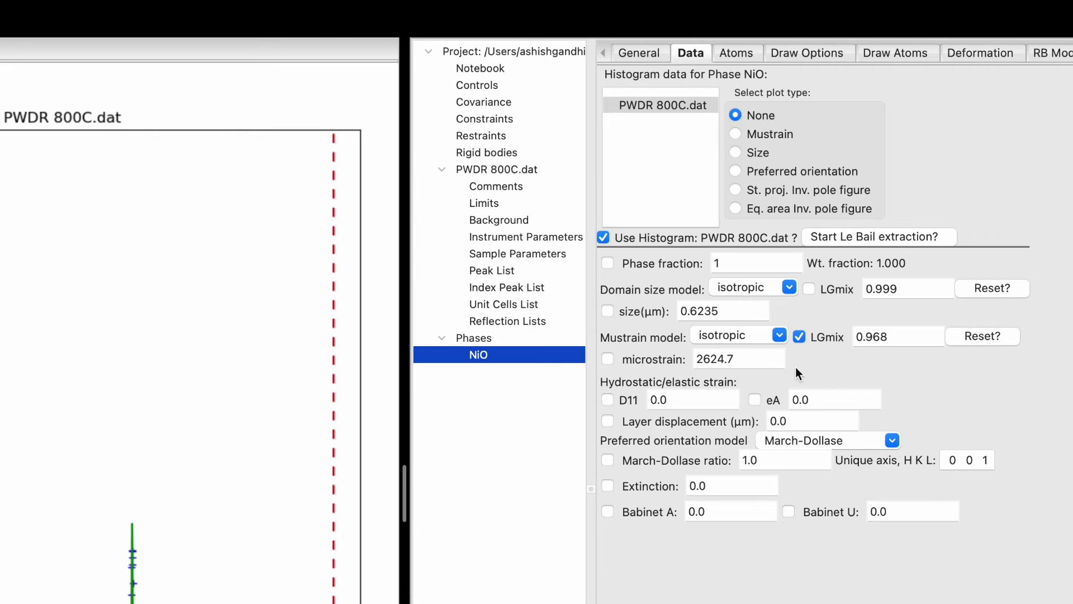
Step: Refine the mustrain LGmix once alone and twice together with microstrain, loading each result
{"action": "key", "text": "super+r"}
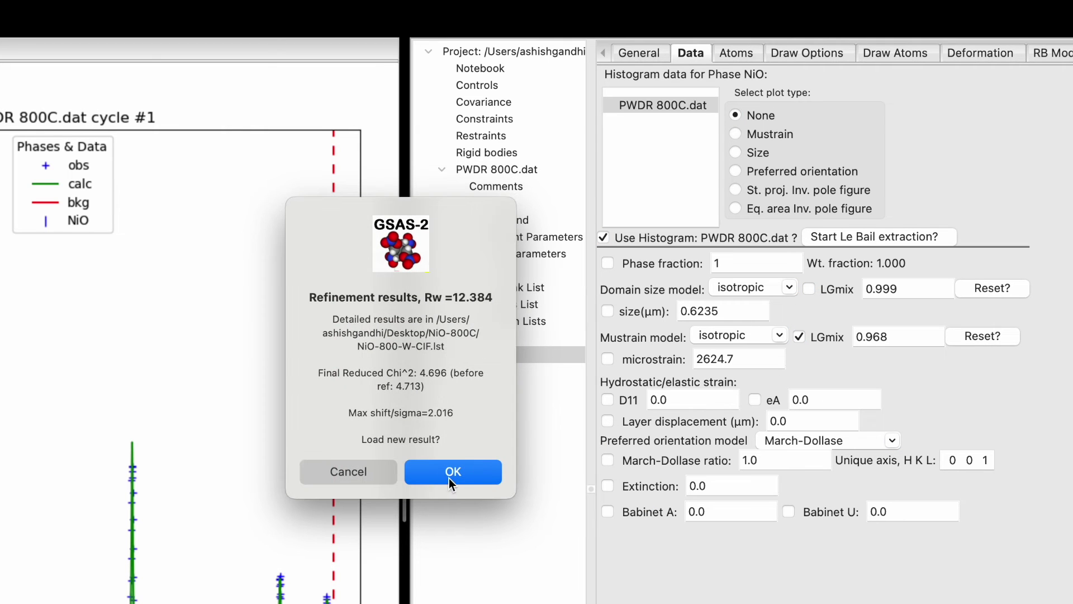
{"action": "left_click", "coordinate": [451, 475]}
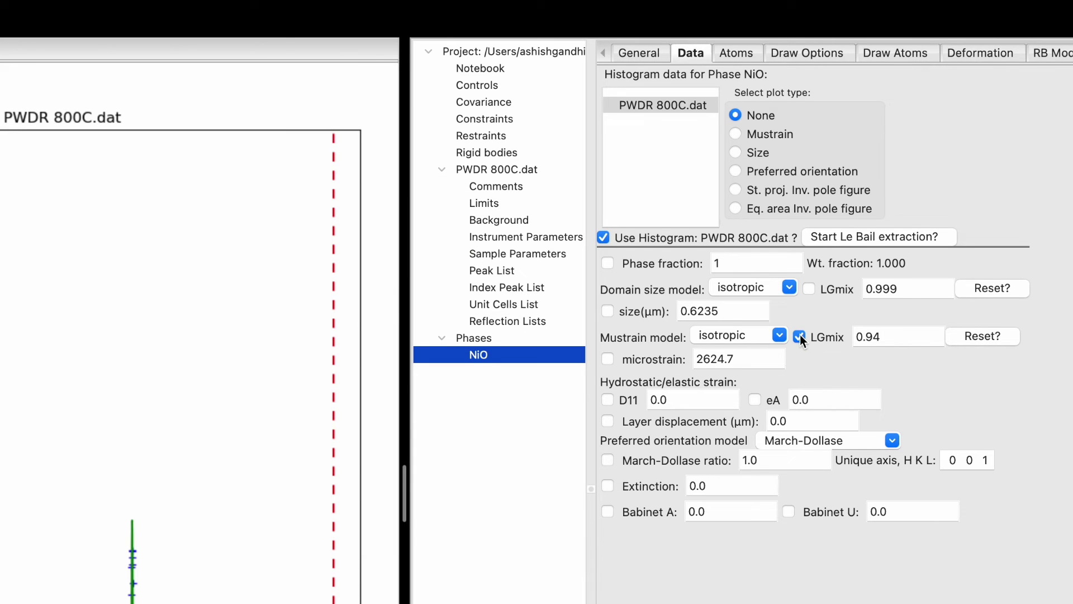
{"action": "key", "text": "super+r"}
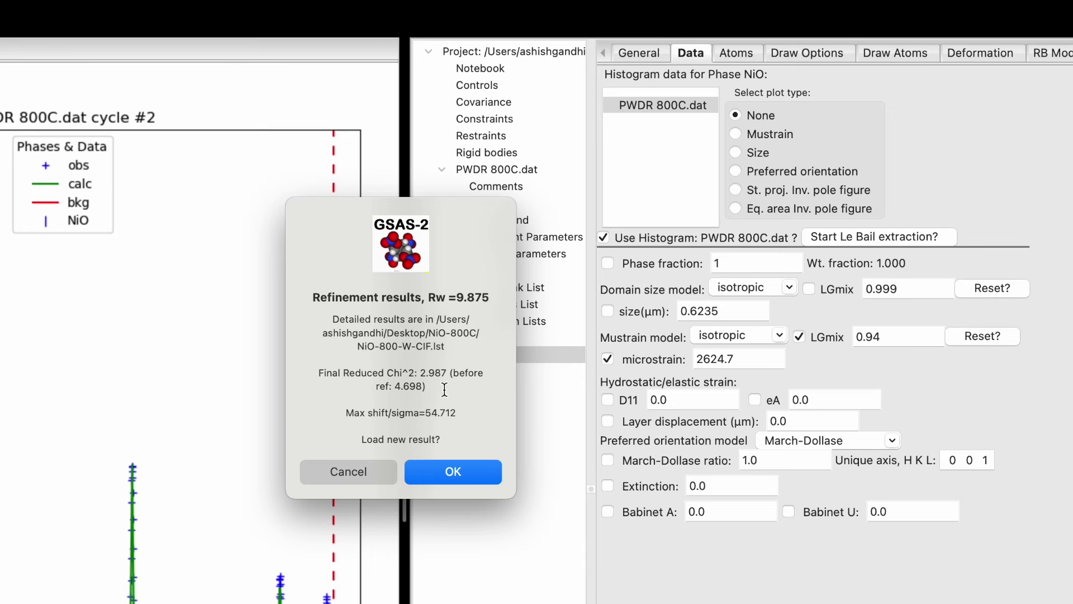
{"action": "left_click", "coordinate": [456, 472]}
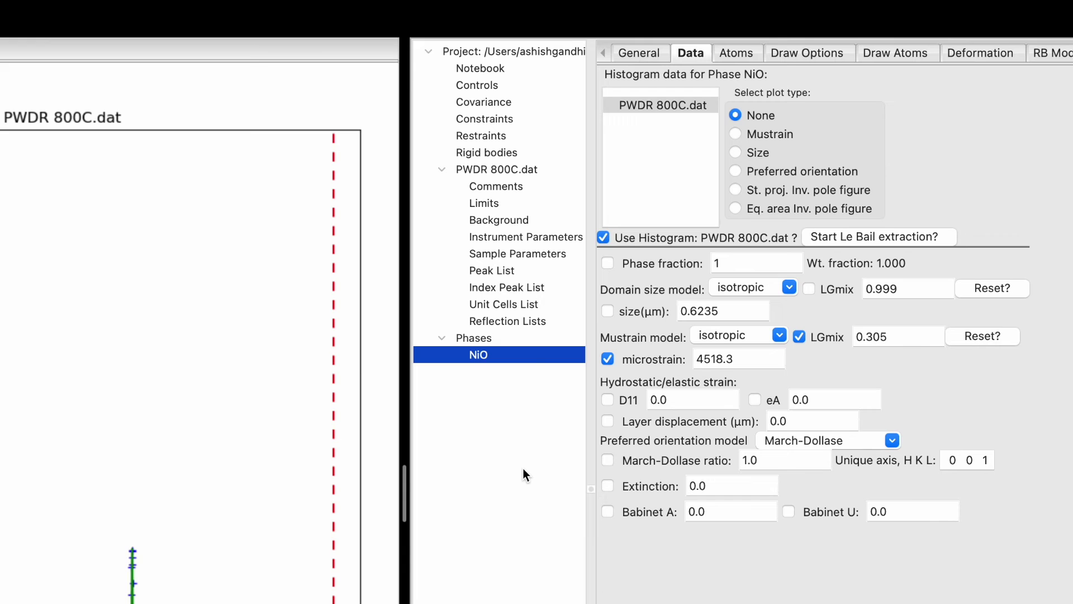
{"action": "key", "text": "super+r"}
{"action": "left_click", "coordinate": [466, 471]}
Step: Add size to the refined microstrain and mustrain LGmix, refine and load the result
{"action": "left_click", "coordinate": [608, 358]}
{"action": "key", "text": "super+r"}
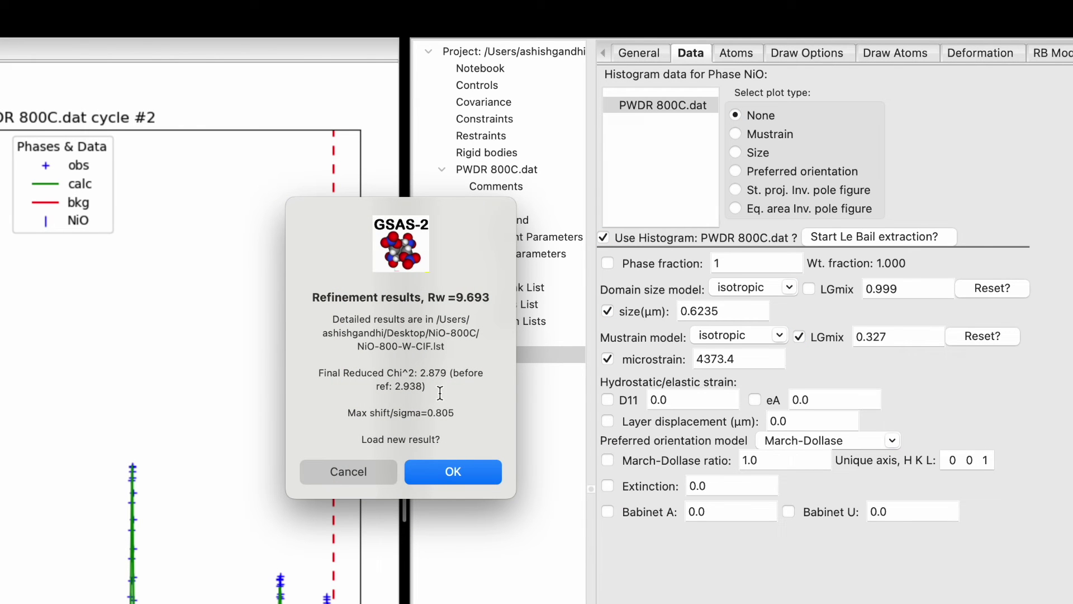
{"action": "left_click", "coordinate": [444, 472]}
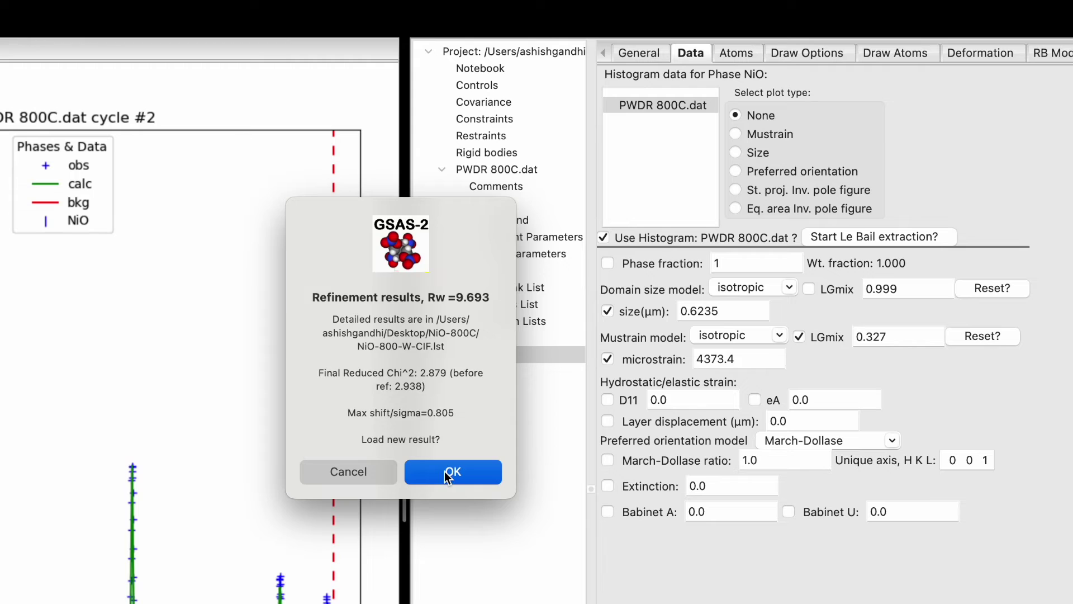
Step: Exclude the mustrain LGmix and refine size with microstrain twice, loading each result
{"action": "left_click", "coordinate": [798, 336]}
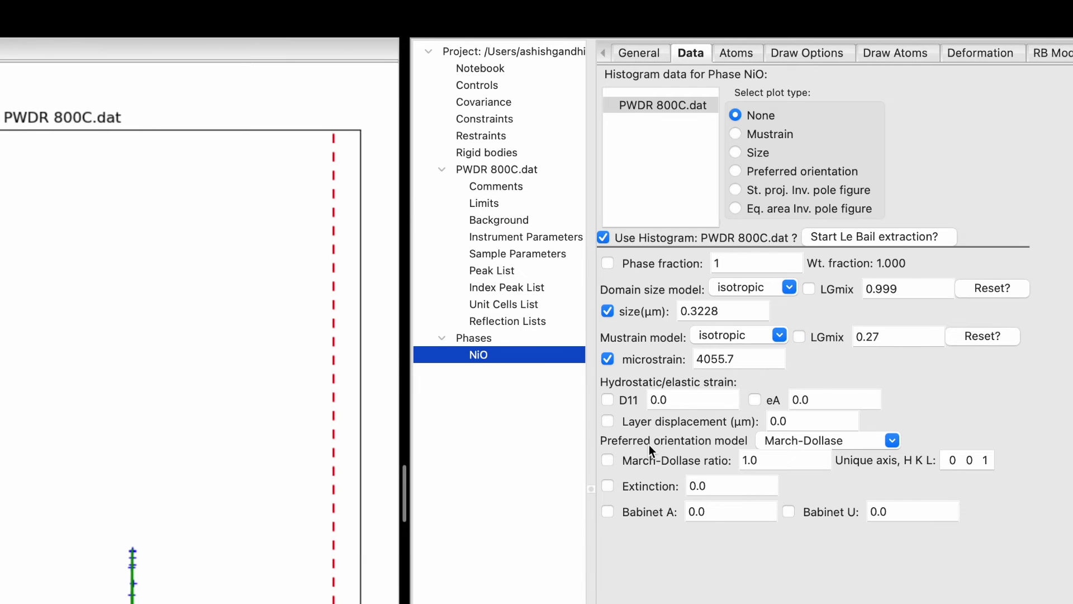
{"action": "key", "text": "super+r"}
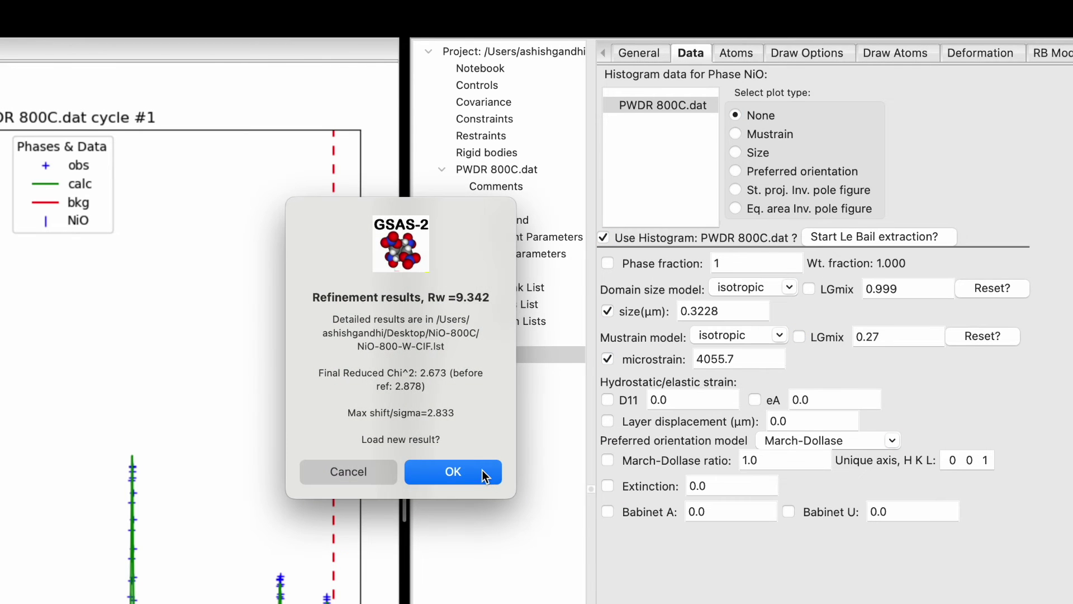
{"action": "left_click", "coordinate": [472, 469]}
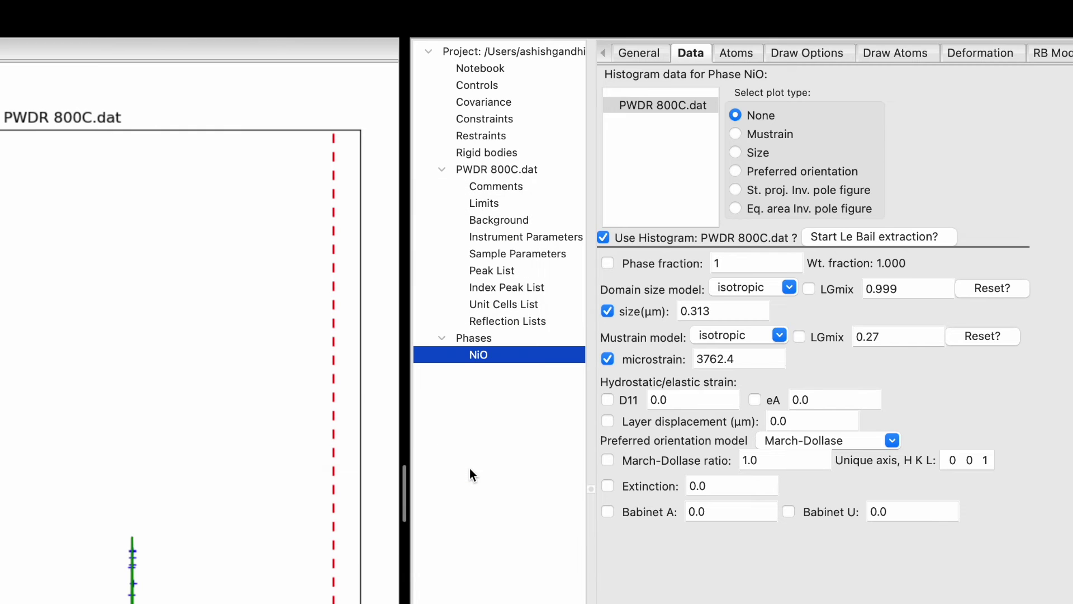
{"action": "key", "text": "super+r"}
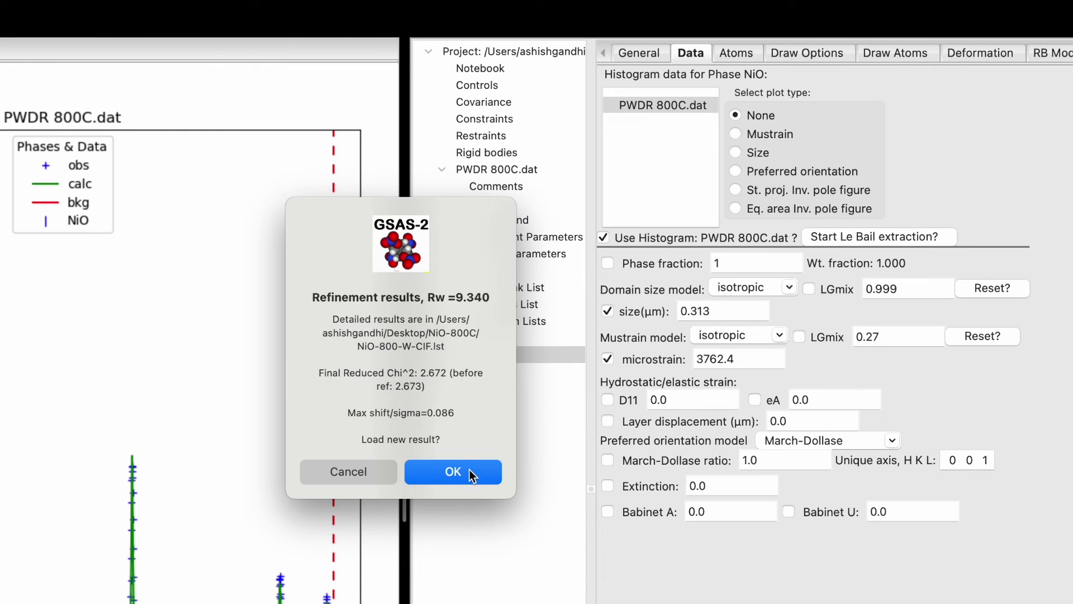
{"action": "left_click", "coordinate": [470, 473]}
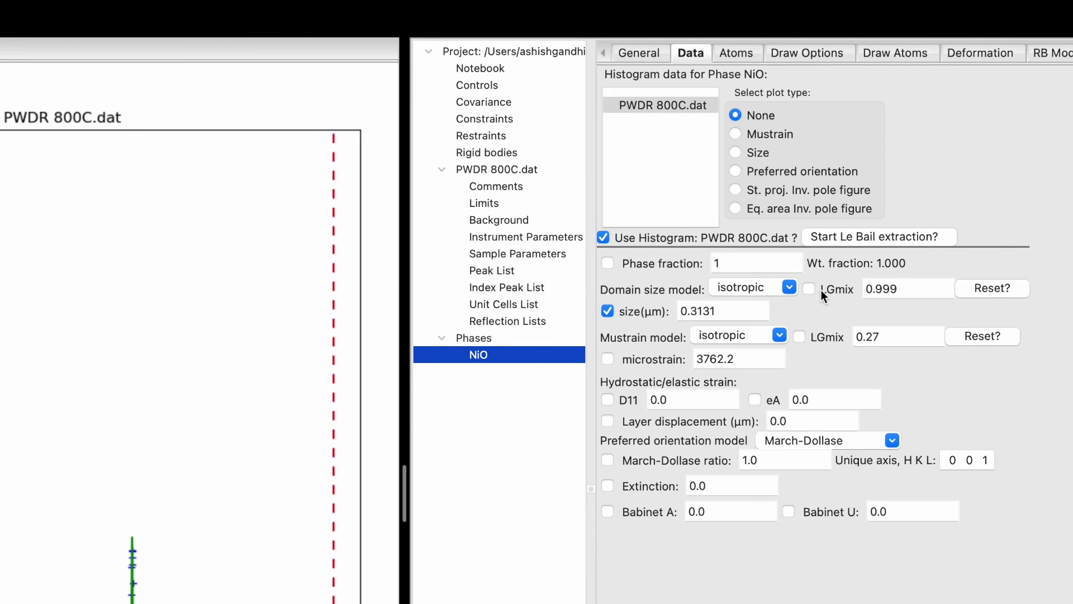
Step: Try refining size with its LGmix and reject the result, then refine microstrain with its LGmix instead and load that result
{"action": "key", "text": "super+r"}
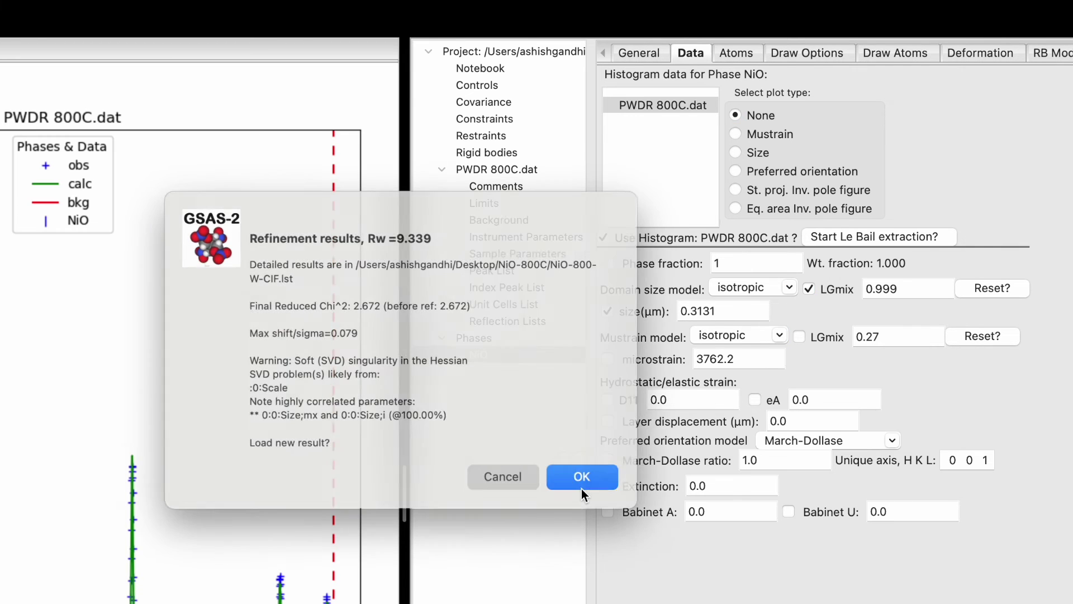
{"action": "left_click", "coordinate": [501, 475]}
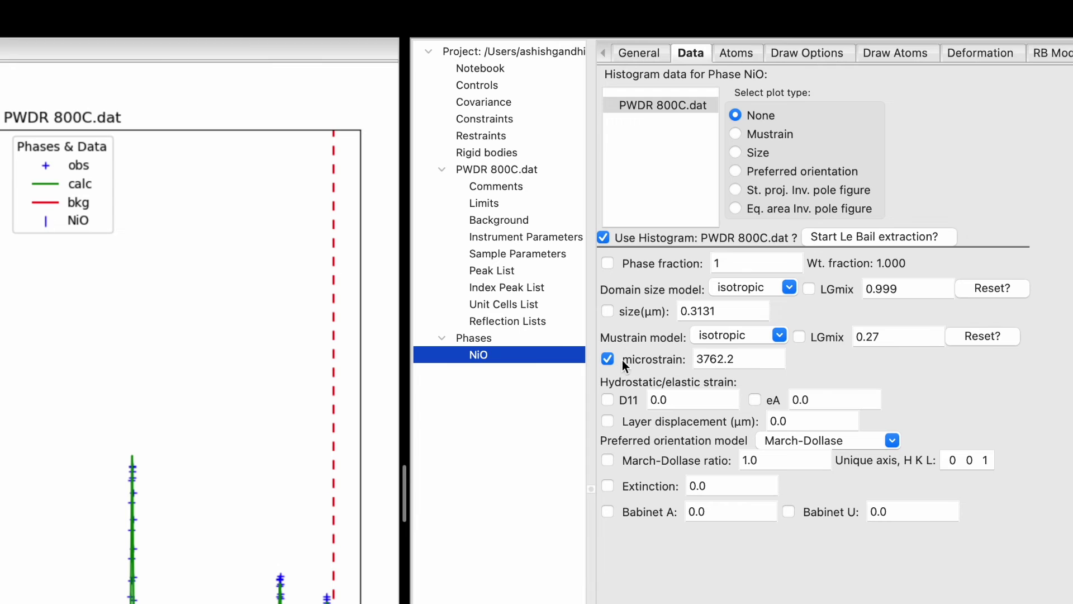
{"action": "key", "text": "super+r"}
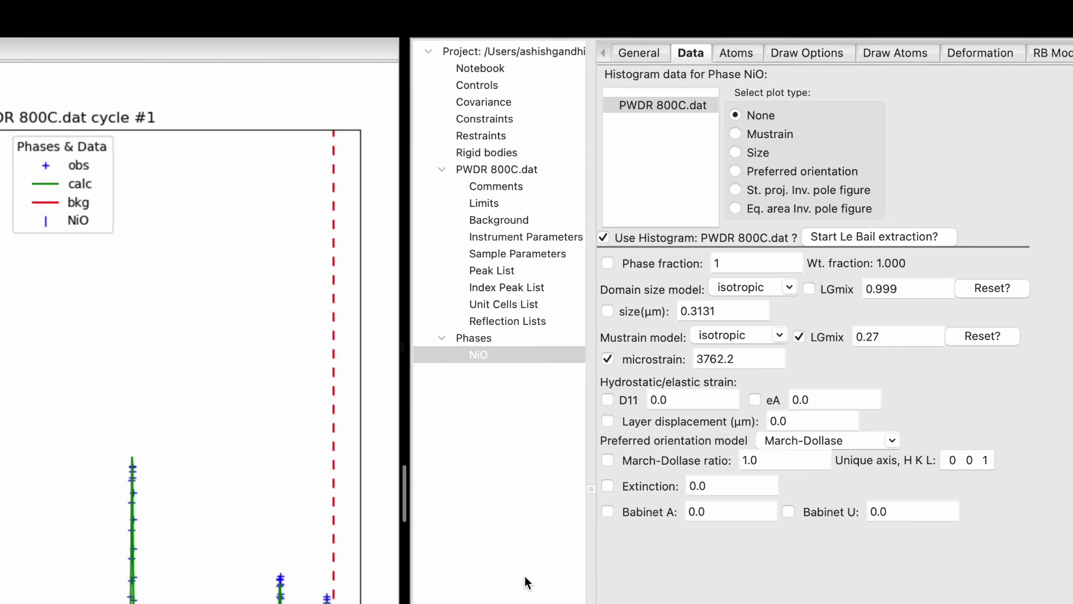
{"action": "left_click", "coordinate": [464, 475]}
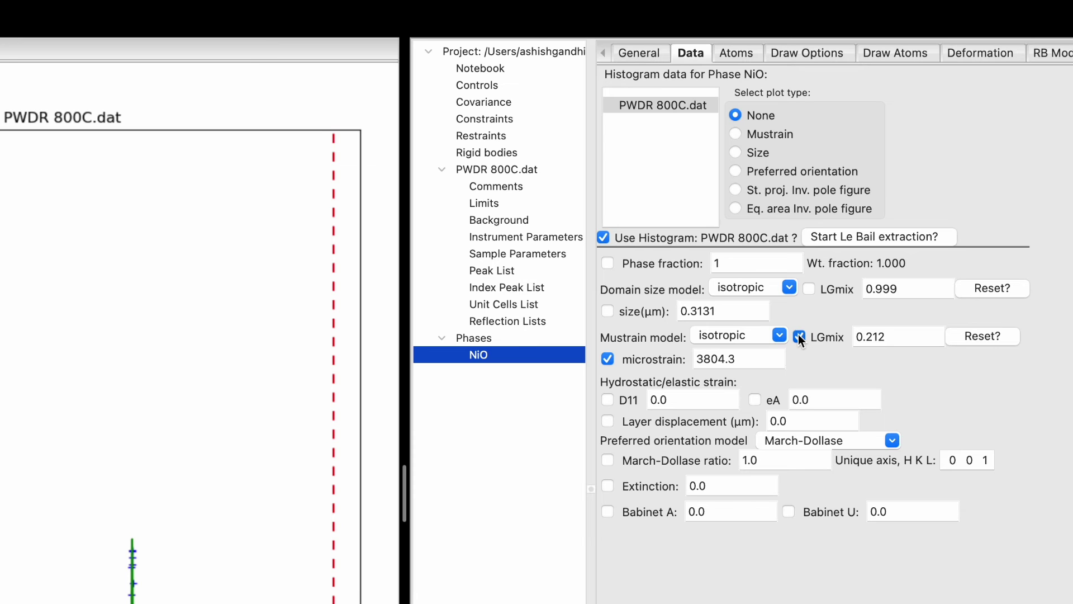
Step: Set the refine flag of atom Ni1 to F, with O1 left unflagged, refine and load the result
{"action": "left_click", "coordinate": [737, 54]}
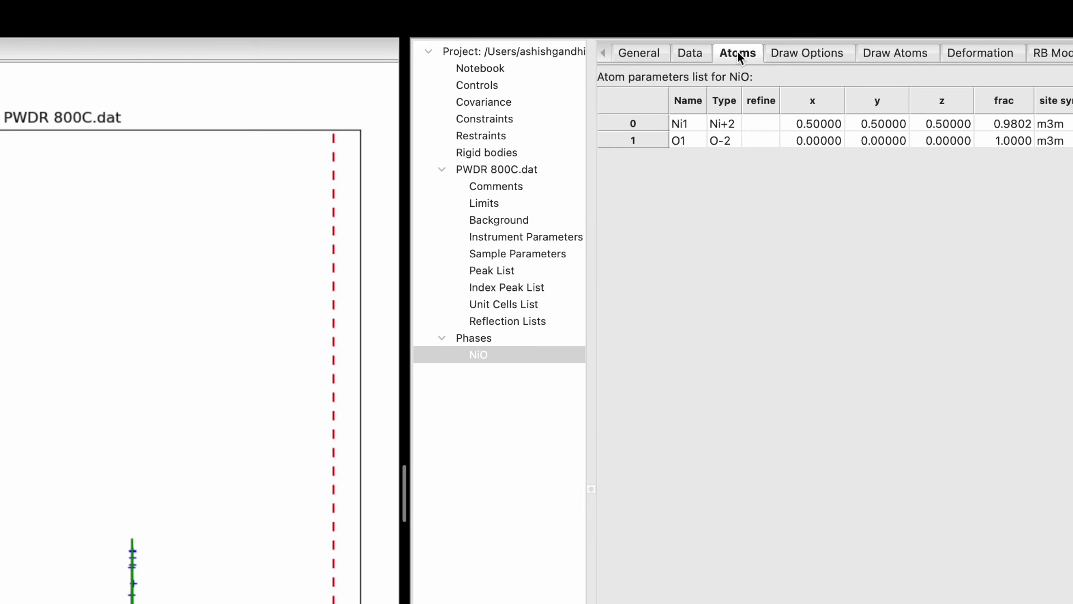
{"action": "left_click", "coordinate": [761, 124]}
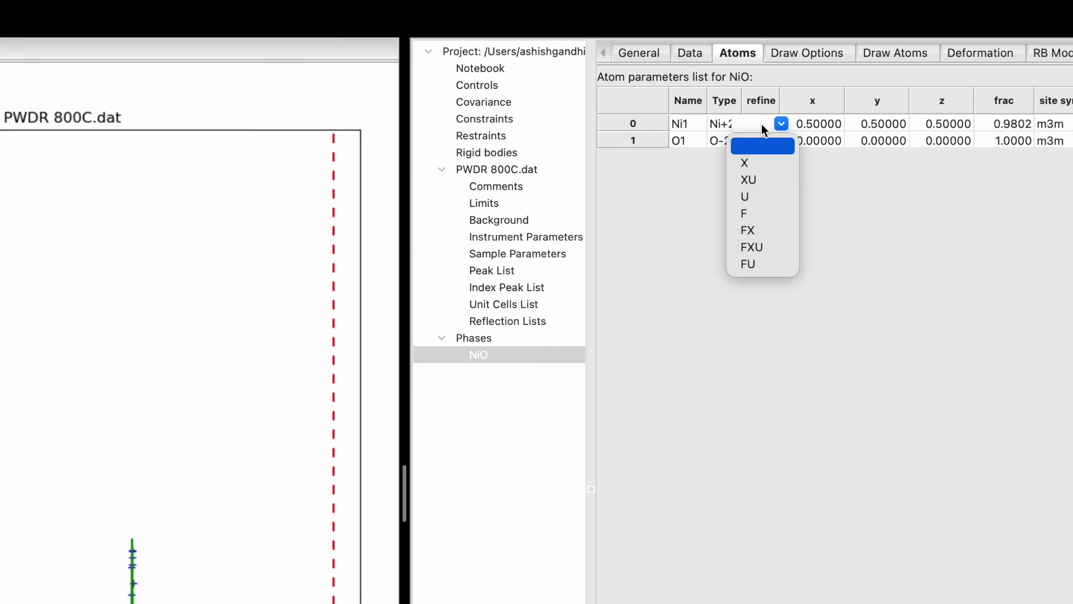
{"action": "left_click", "coordinate": [749, 212]}
{"action": "key", "text": "super+r"}
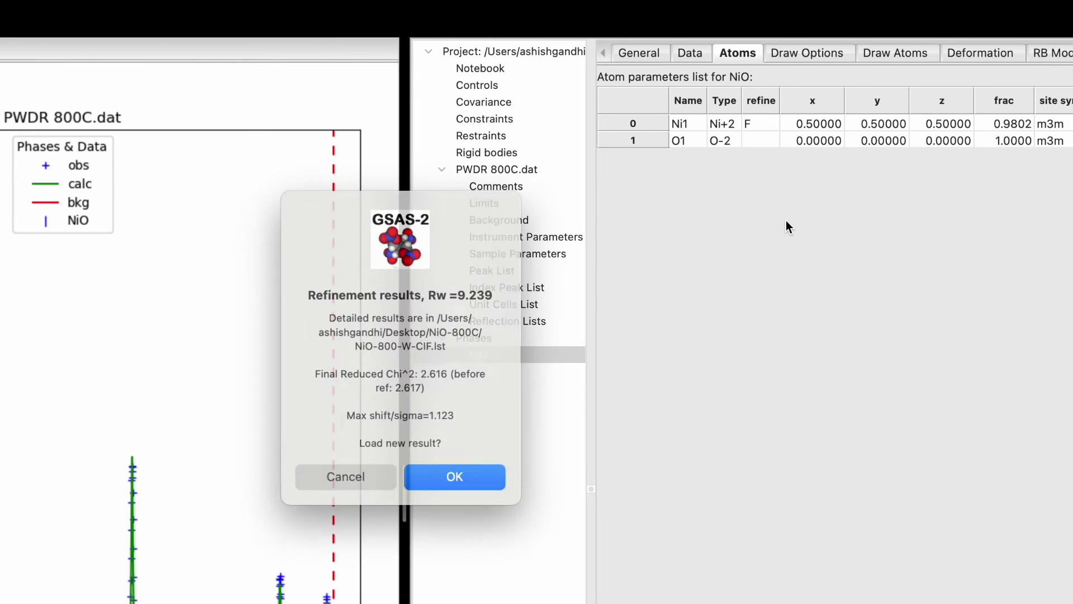
{"action": "left_click", "coordinate": [440, 480]}
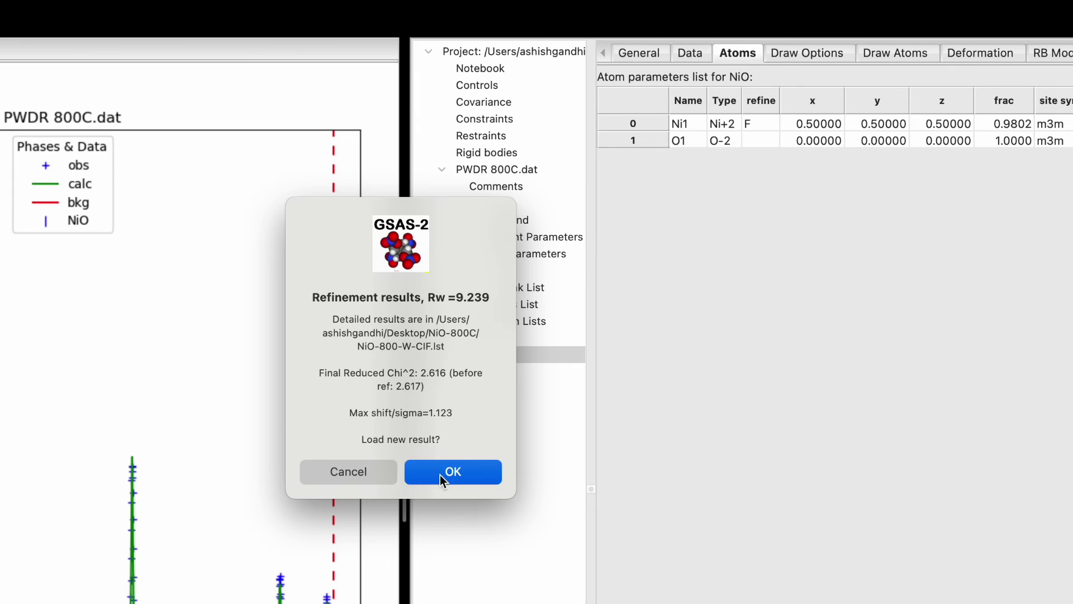
Step: Set the refine flags of atoms Ni1 and O1 to U, refine and load the result
{"action": "left_click", "coordinate": [764, 123]}
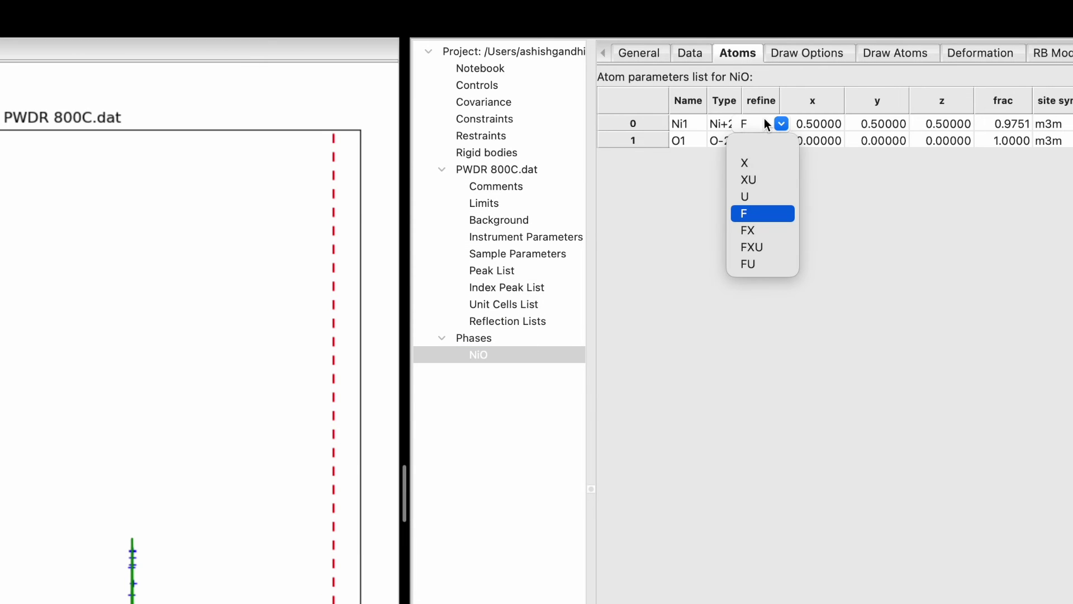
{"action": "left_click", "coordinate": [758, 195]}
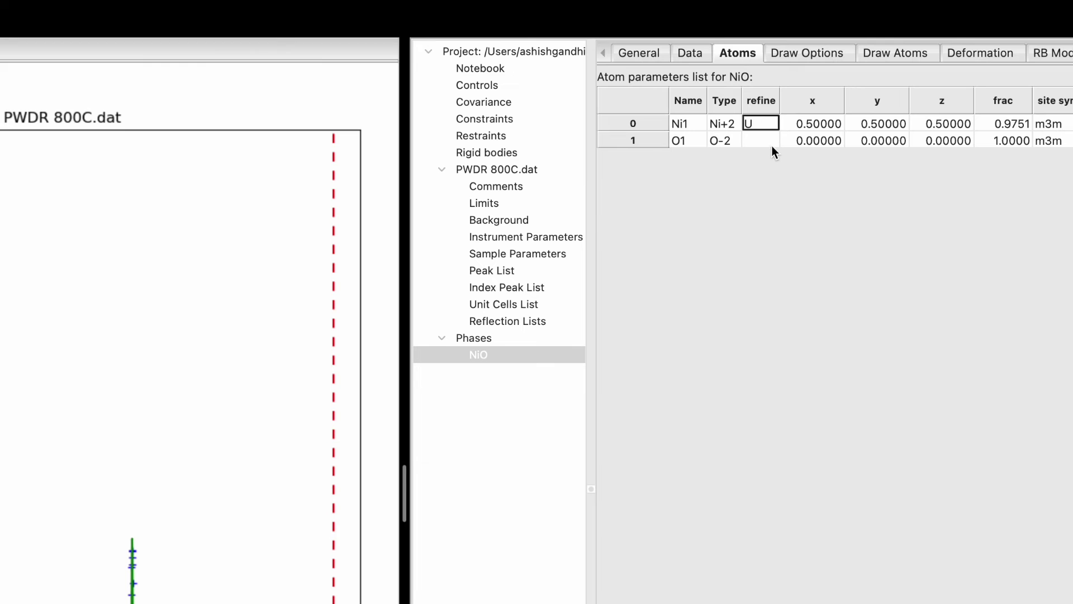
{"action": "left_click", "coordinate": [772, 147]}
{"action": "left_click", "coordinate": [754, 211]}
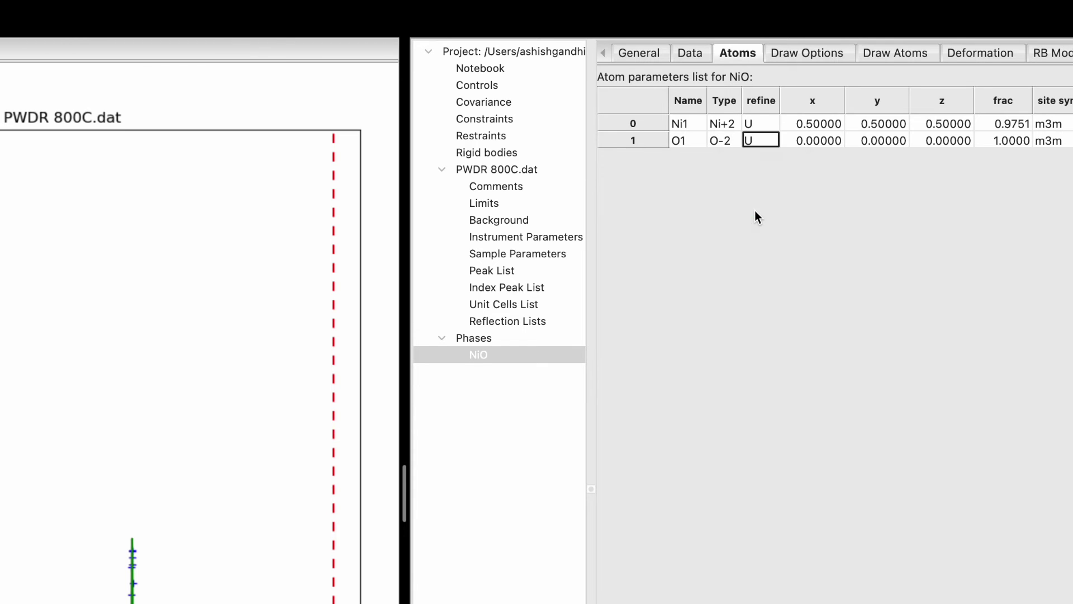
{"action": "key", "text": "super+r"}
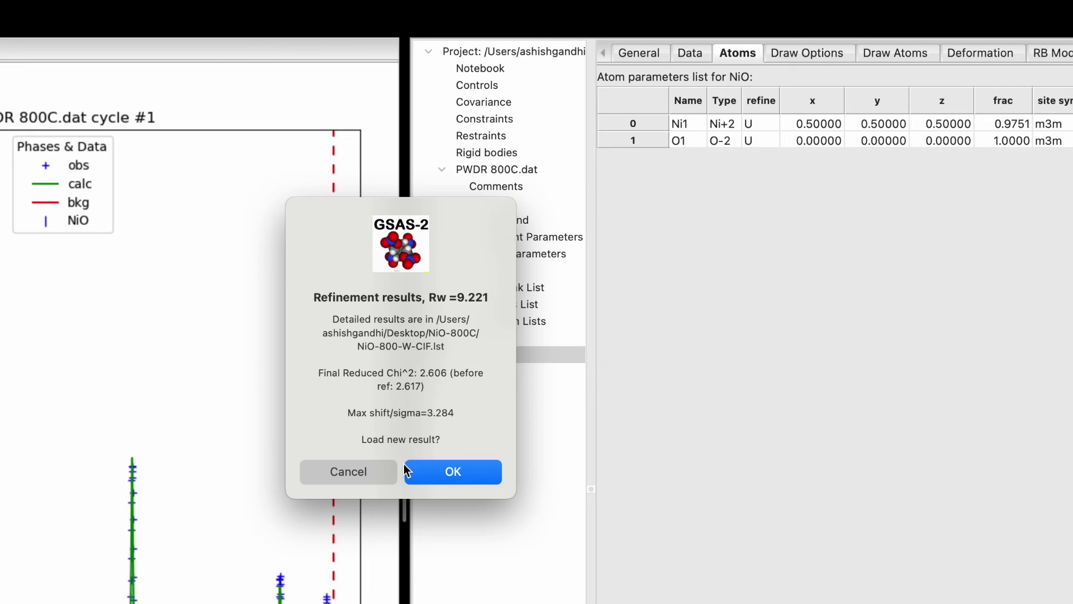
{"action": "left_click", "coordinate": [438, 473]}
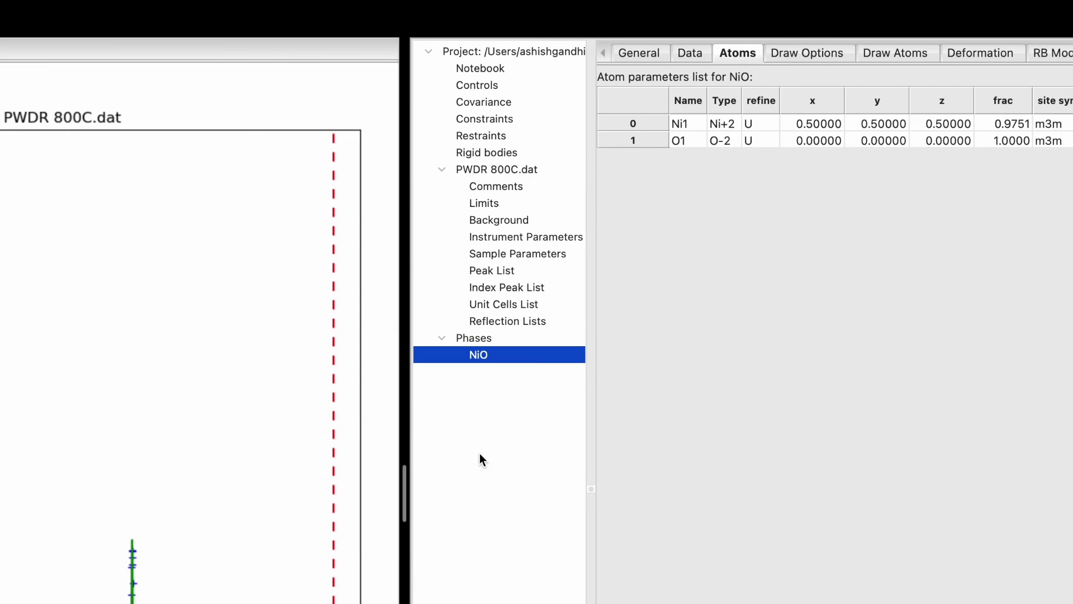
Step: Add size to the refined microstrain and mustrain LGmix in the NiO phase data, refine and load the result
{"action": "left_click", "coordinate": [694, 56]}
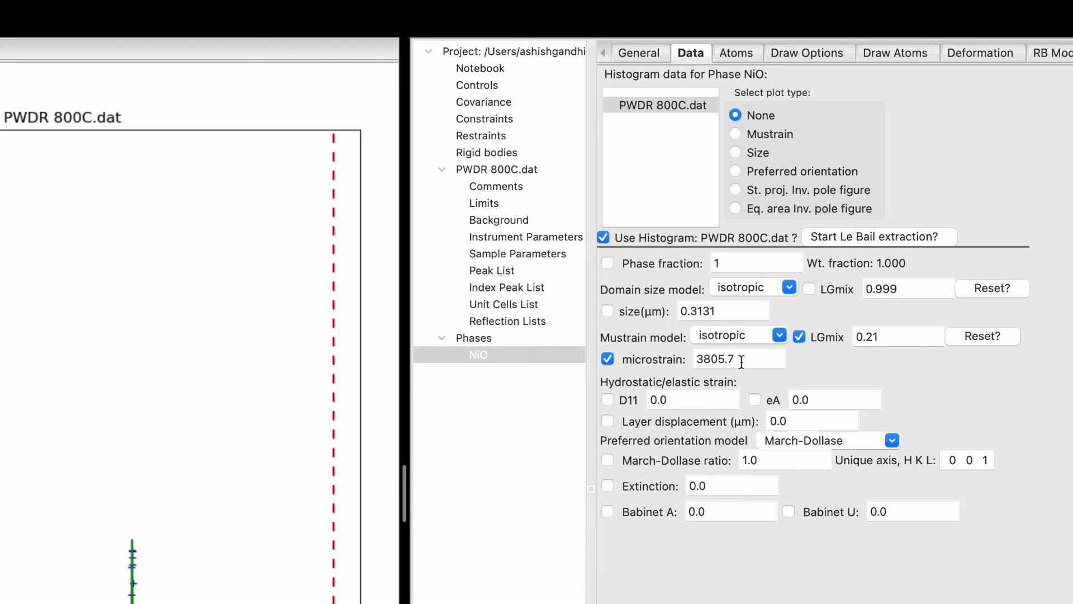
{"action": "left_click", "coordinate": [607, 312]}
{"action": "key", "text": "super+r"}
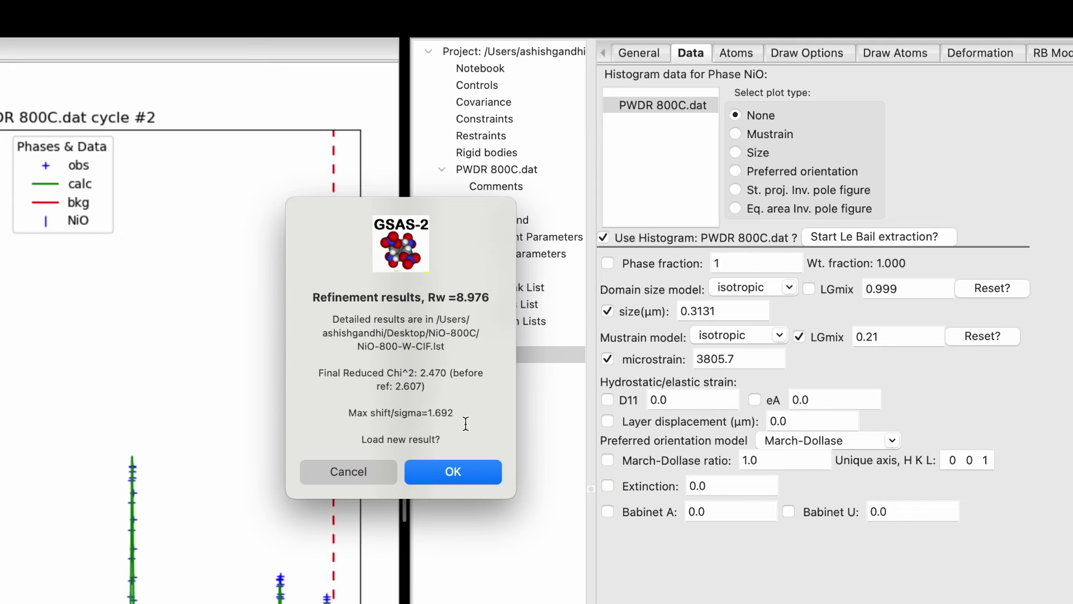
{"action": "left_click", "coordinate": [454, 472]}
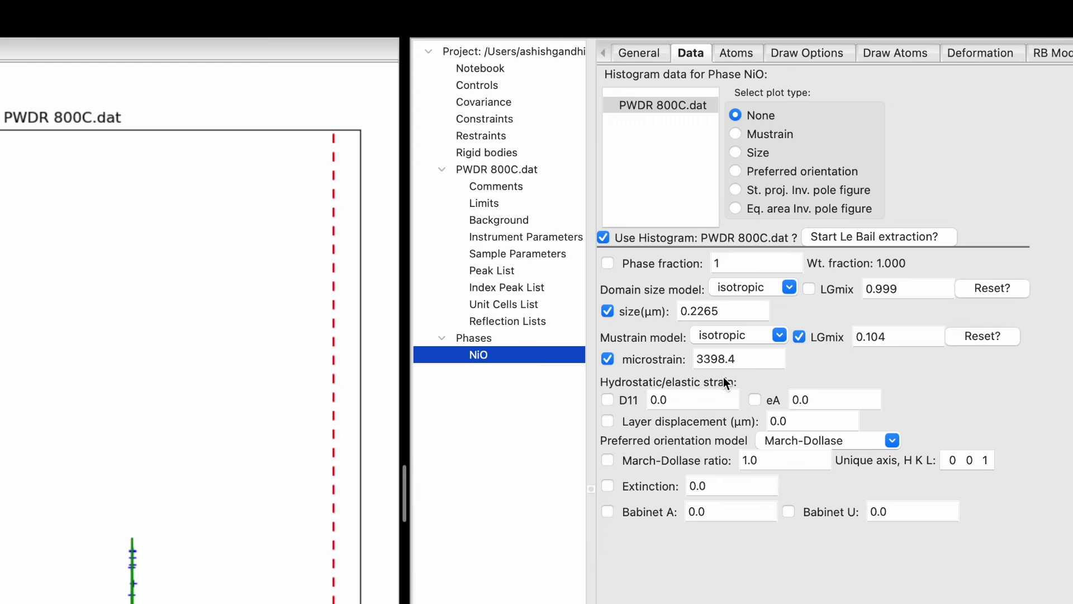
Step: Try refining size with its LGmix instead of the mustrain parameters, then exclude all size and mustrain parameters from refinement
{"action": "left_click", "coordinate": [608, 360]}
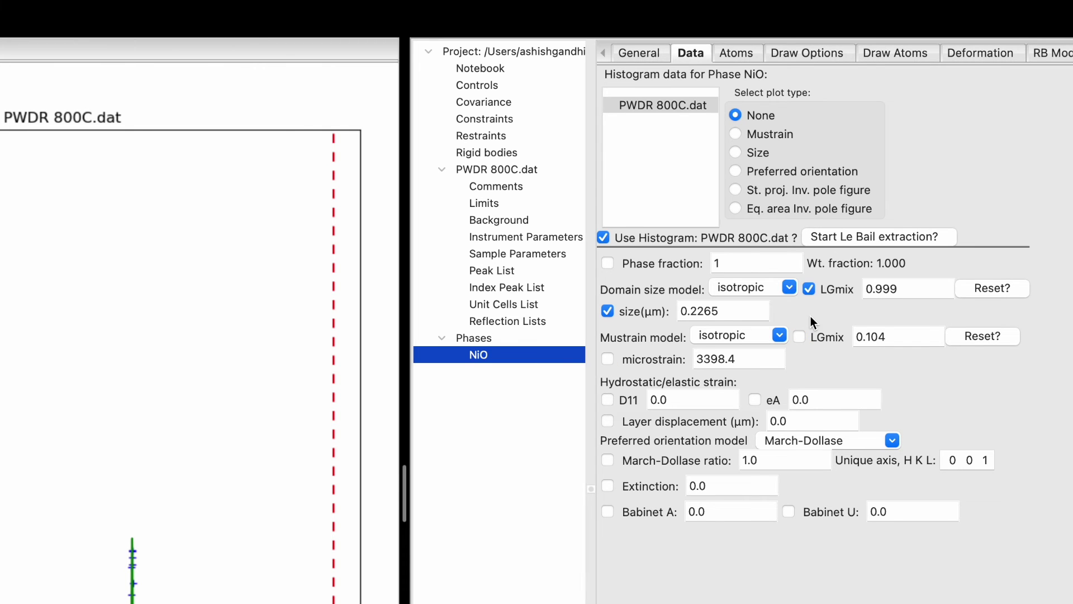
{"action": "key", "text": "super+r"}
{"action": "left_click", "coordinate": [508, 481]}
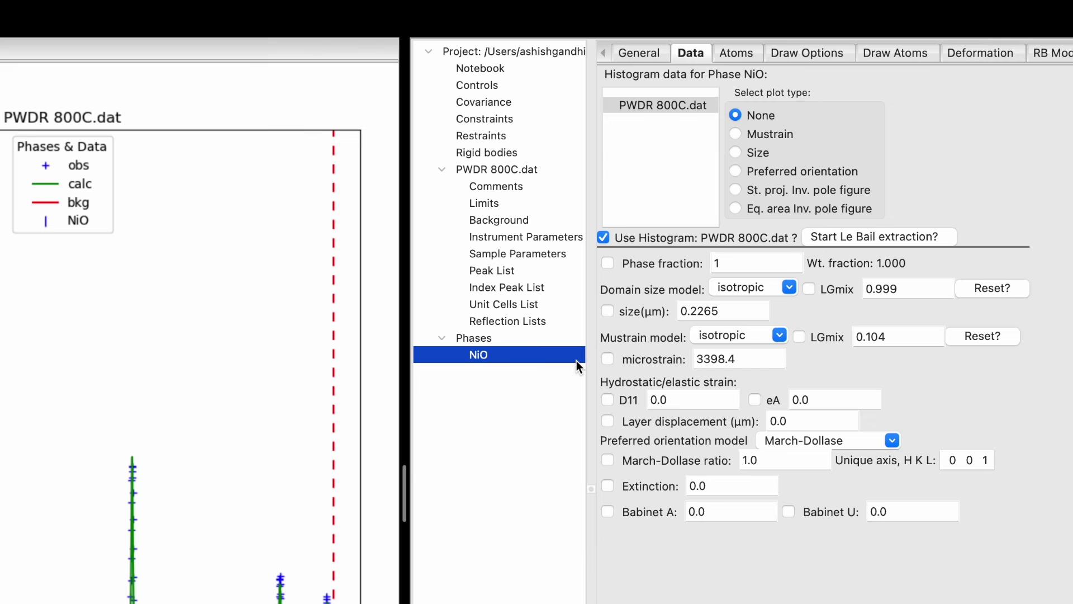
Step: Review the instrument parameters of PWDR 800C.dat, the refinement controls and the covariance results
{"action": "left_click", "coordinate": [511, 239]}
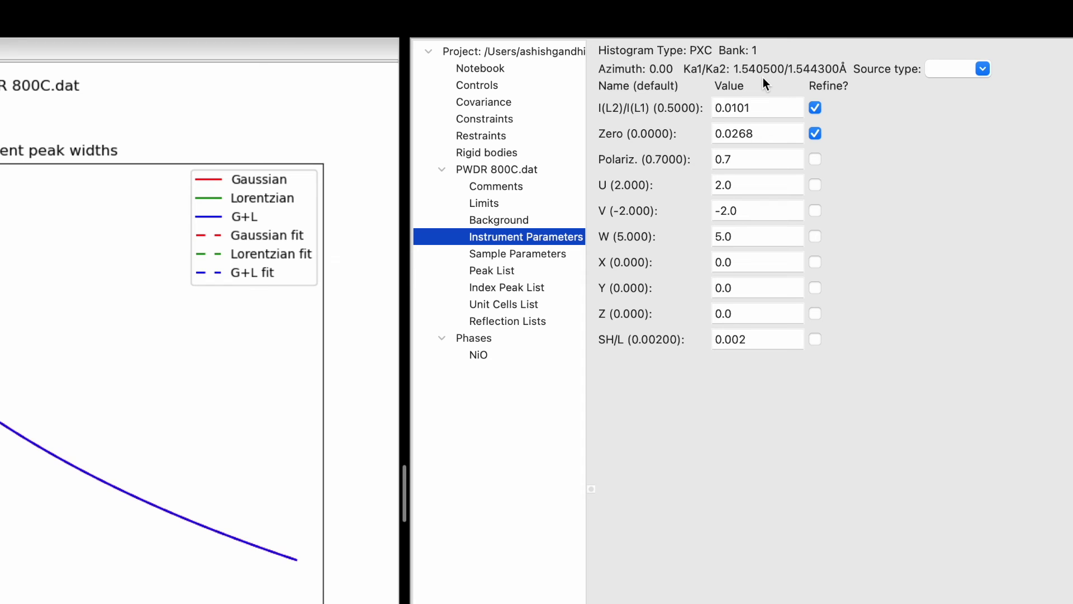
{"action": "mouse_move", "coordinate": [119, 5]}
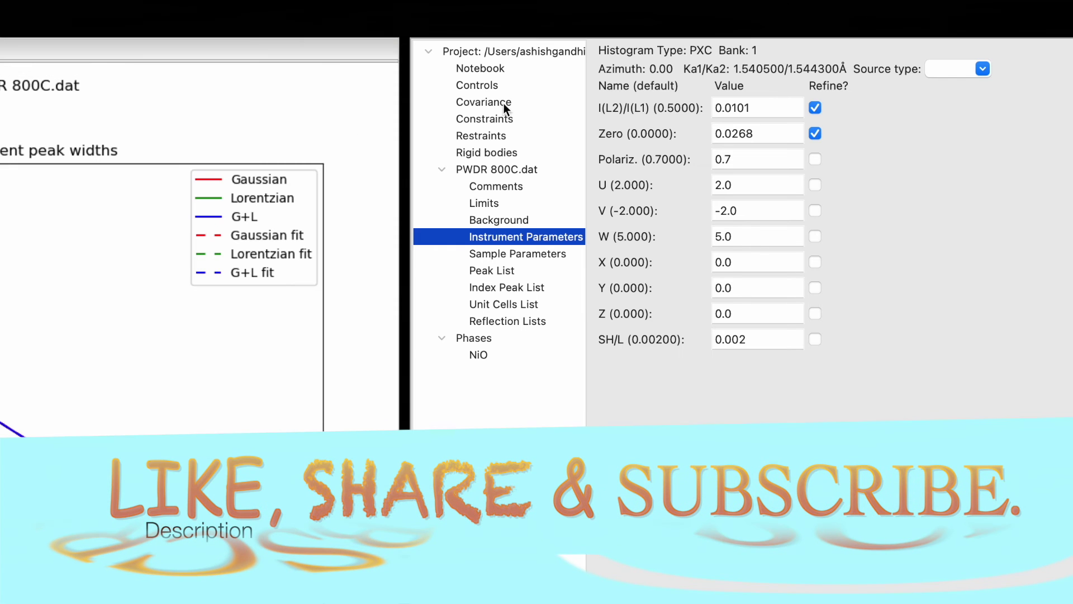
{"action": "left_click", "coordinate": [482, 68]}
{"action": "left_click", "coordinate": [482, 87]}
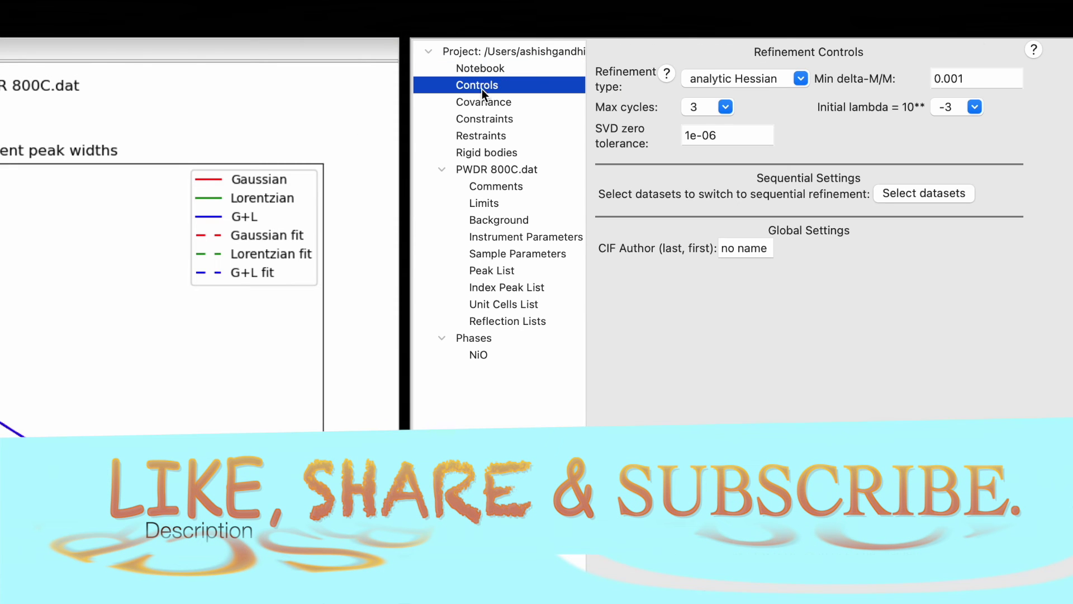
{"action": "left_click", "coordinate": [482, 102]}
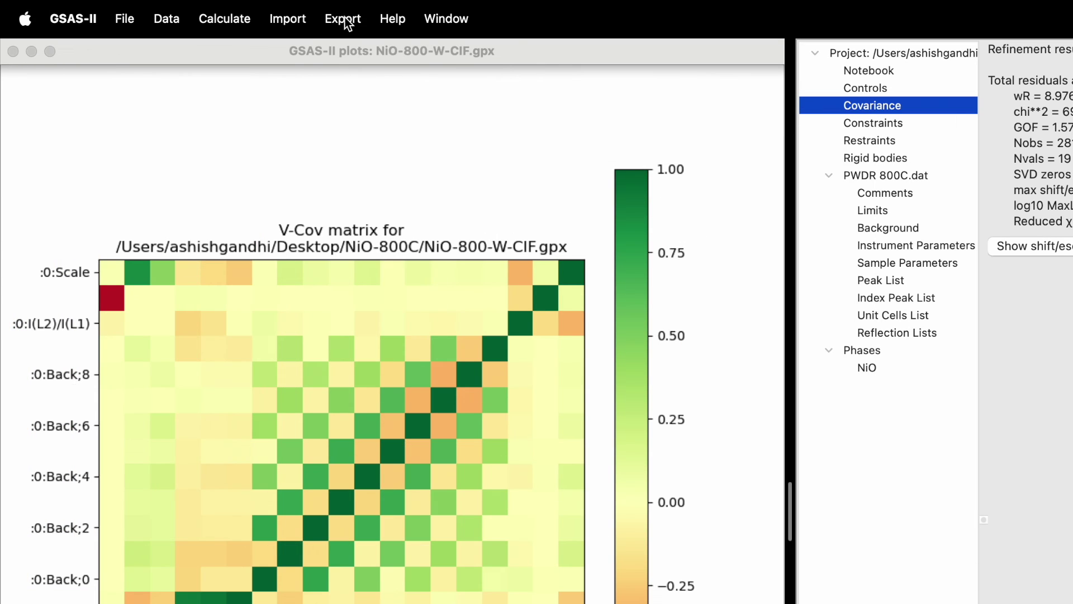
Step: Export the powder data as a histogram CSV file named NiO-800-W-CIF in the NiO-800C folder
{"action": "left_click", "coordinate": [343, 19]}
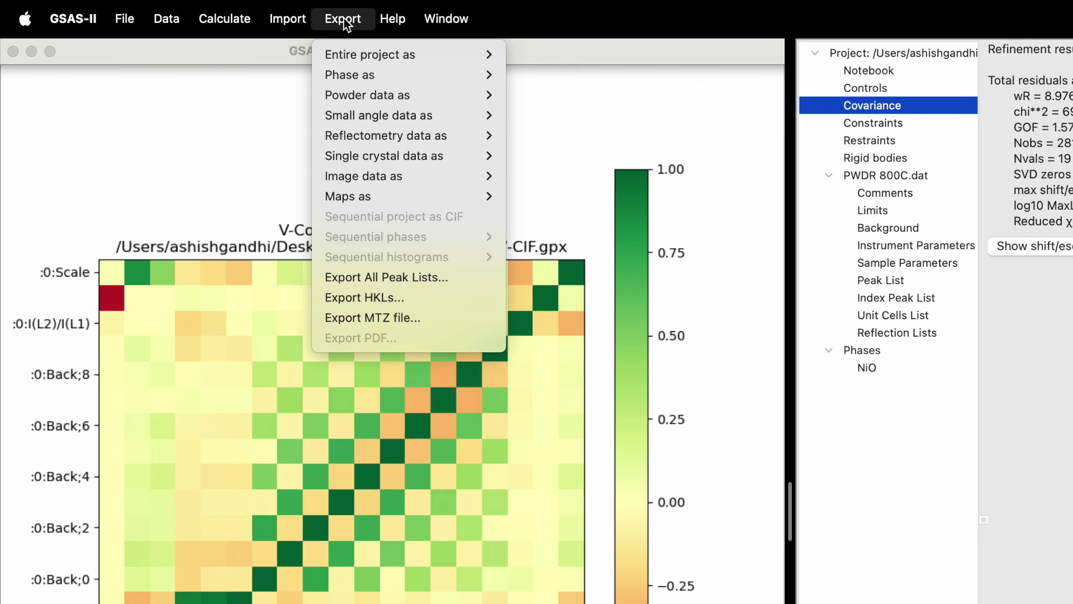
{"action": "mouse_move", "coordinate": [381, 75]}
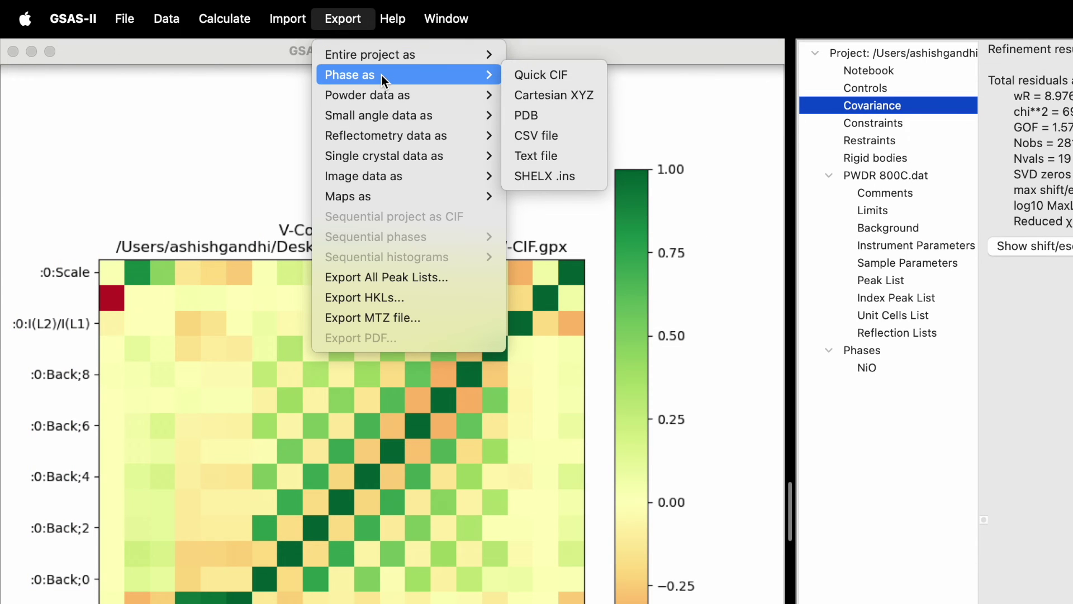
{"action": "mouse_move", "coordinate": [394, 96]}
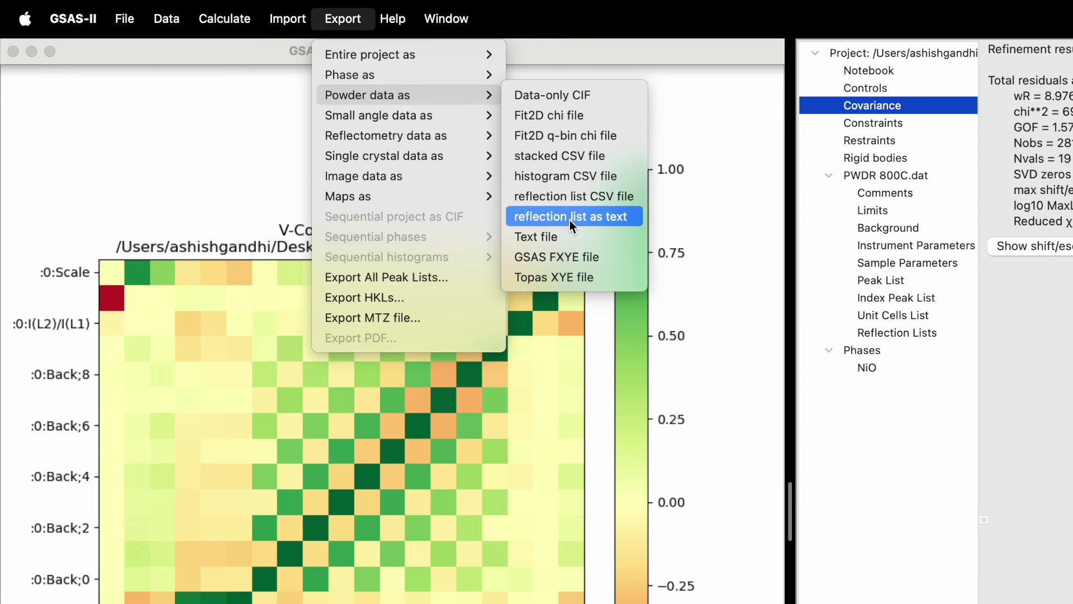
{"action": "left_click", "coordinate": [579, 177]}
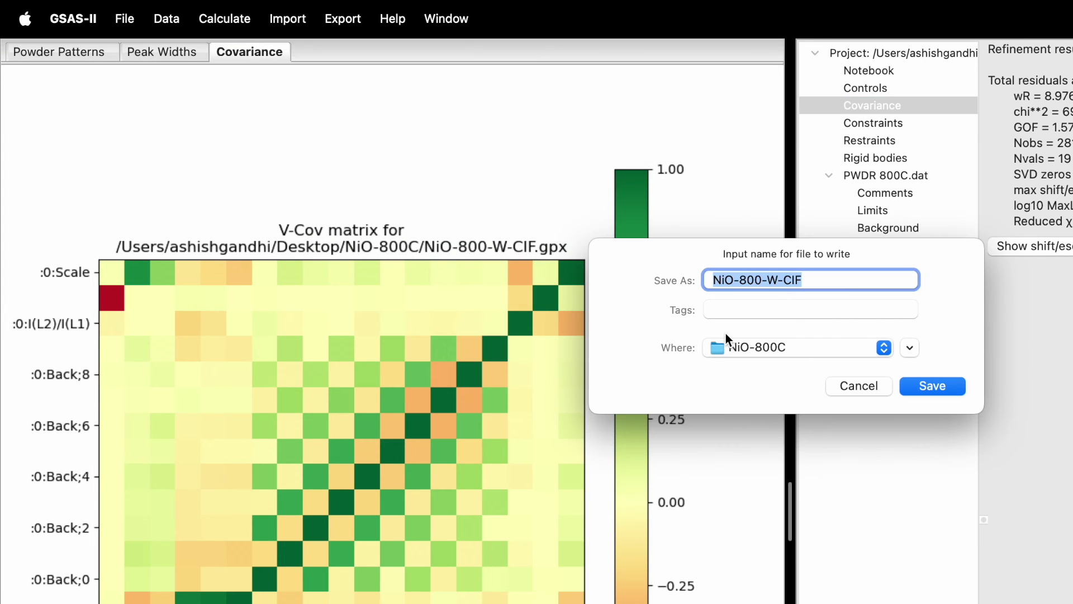
{"action": "left_click", "coordinate": [923, 393]}
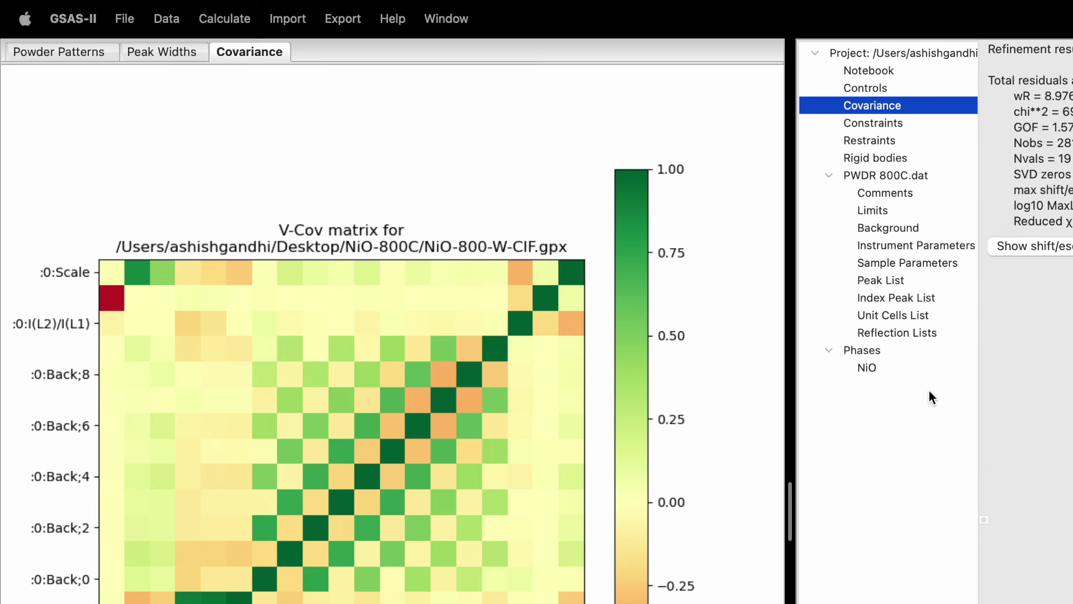
Step: Export the NiO phase as a Quick CIF file named NiO-800-W-CIF
{"action": "left_click", "coordinate": [345, 20]}
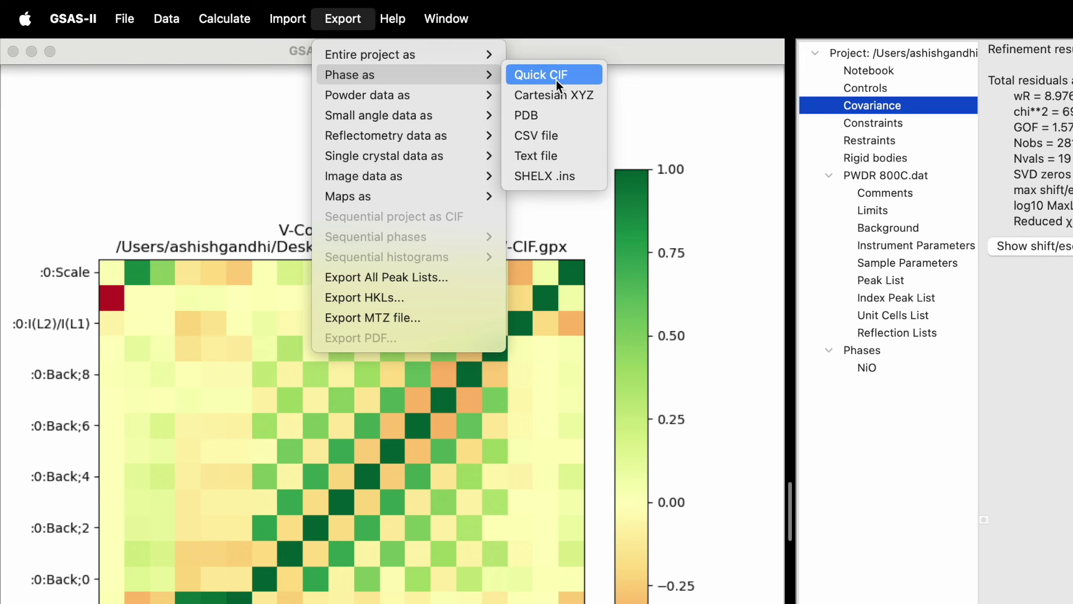
{"action": "left_click", "coordinate": [555, 79]}
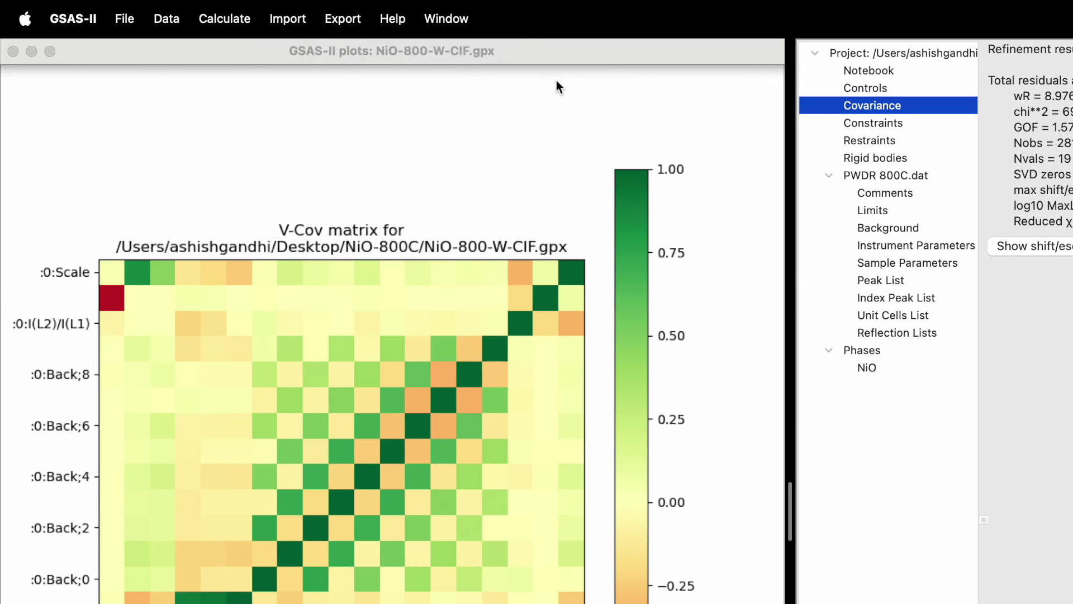
{"action": "left_click", "coordinate": [932, 386]}
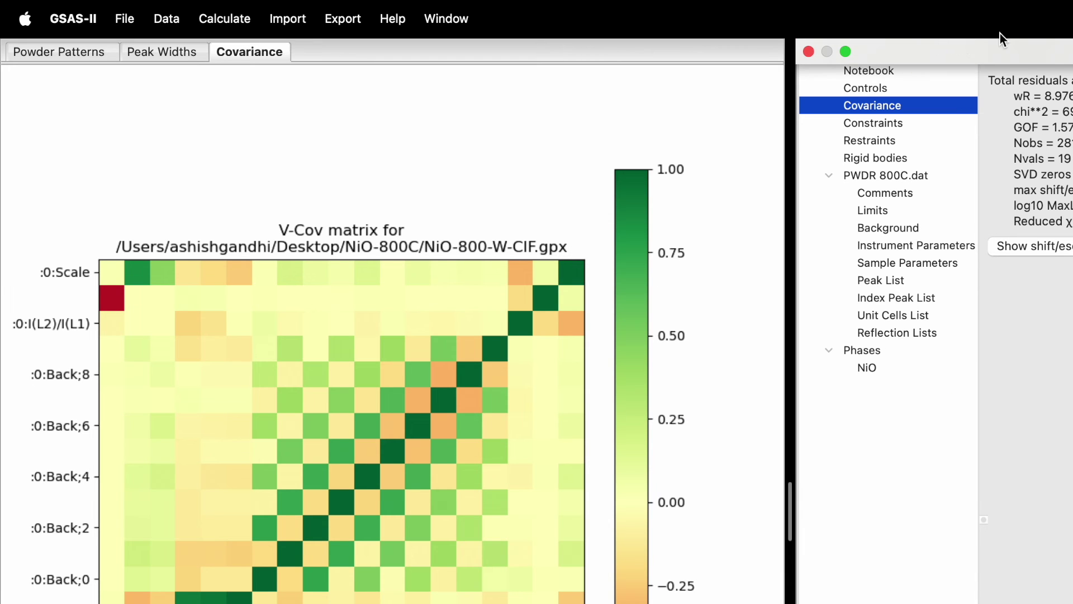
Step: Save the project while exiting GSAS-II, and open the NiO-800C desktop folder in Finder
{"action": "left_click", "coordinate": [808, 51]}
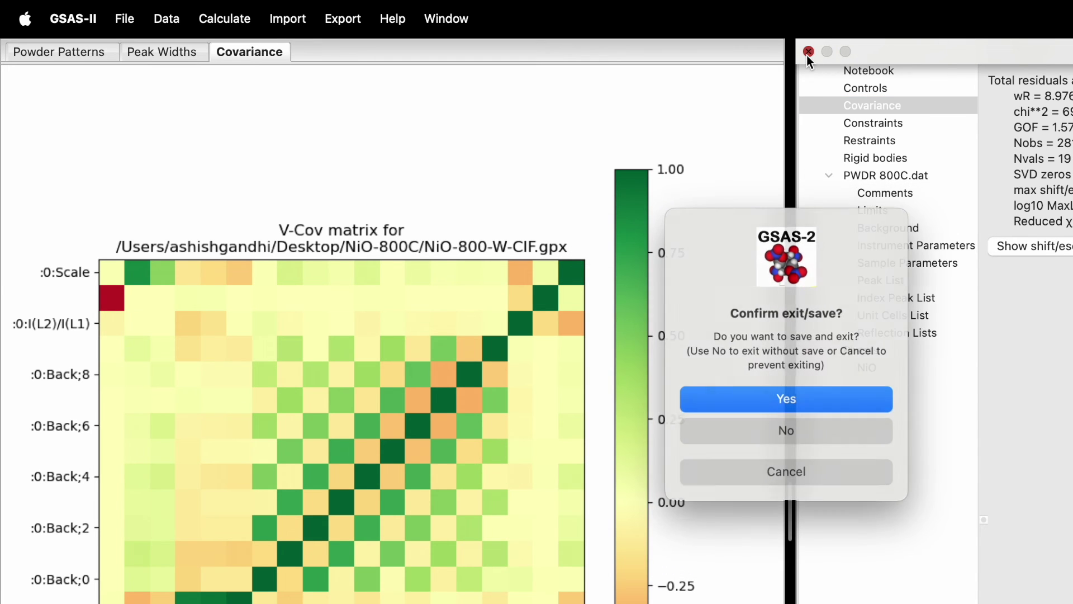
{"action": "left_click", "coordinate": [798, 399]}
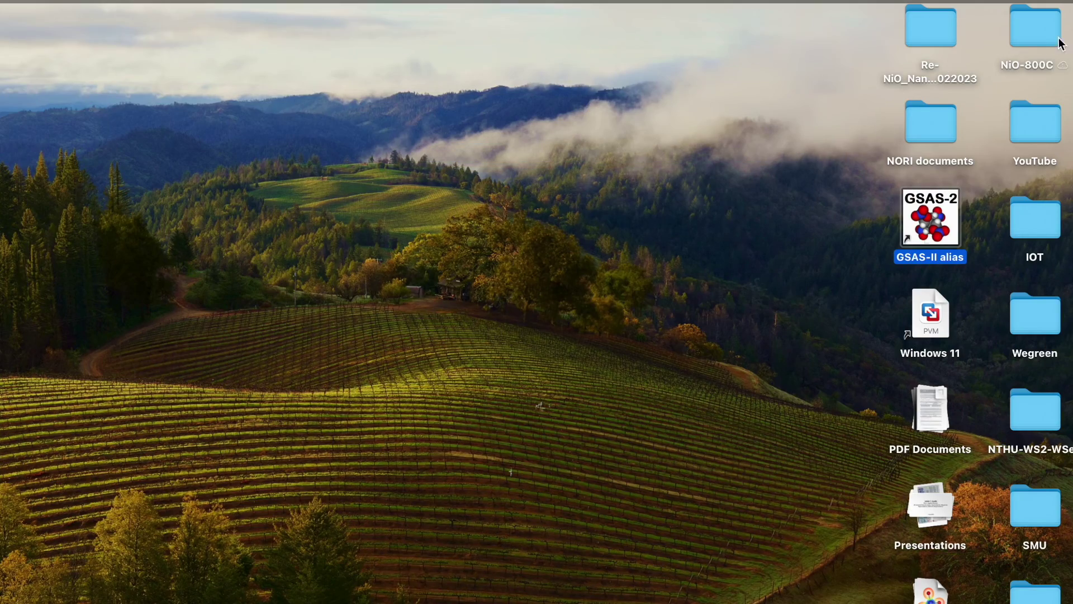
{"action": "left_click", "coordinate": [1039, 33]}
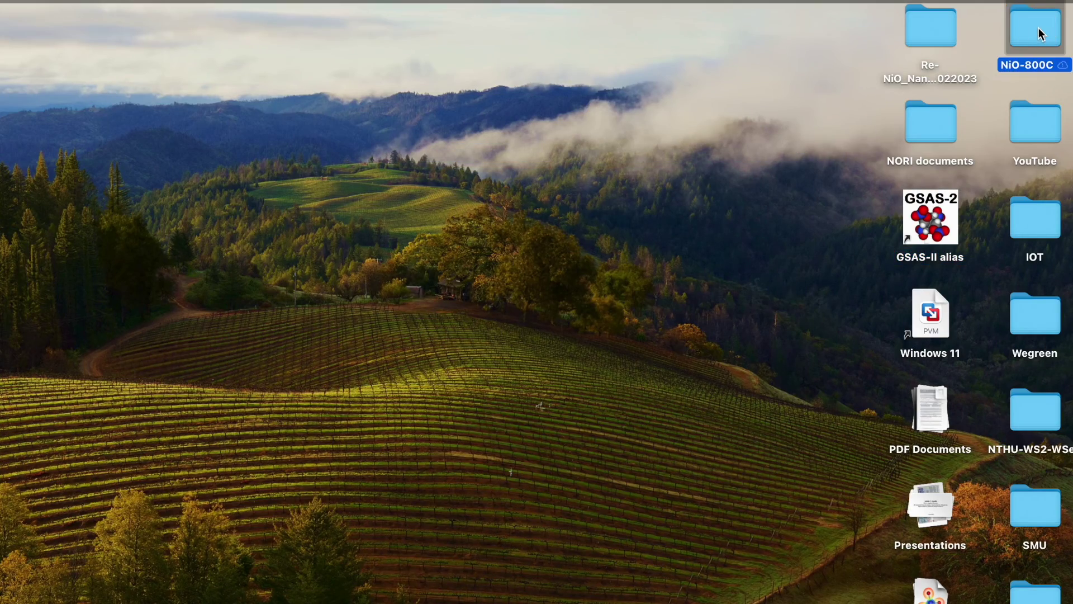
{"action": "double_click", "coordinate": [1039, 34]}
Step: Move all backup projects from NiO-800-W-CIF.bak0.gpx through NiO-800-W-CIF.bak43.gpx to the Trash
{"action": "left_click", "coordinate": [299, 340]}
{"action": "scroll", "coordinate": [308, 383], "scroll_direction": "down", "scroll_amount": 5}
{"action": "scroll", "coordinate": [311, 387], "scroll_direction": "down", "scroll_amount": 15}
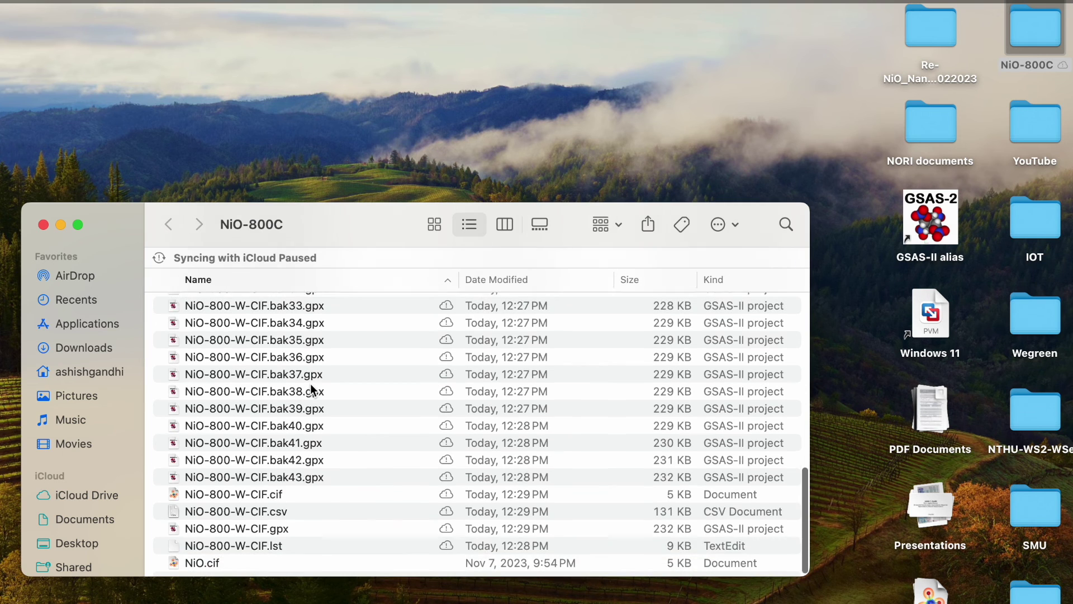
{"action": "left_click", "coordinate": [312, 475]}
{"action": "scroll", "coordinate": [321, 441], "scroll_direction": "up", "scroll_amount": 5}
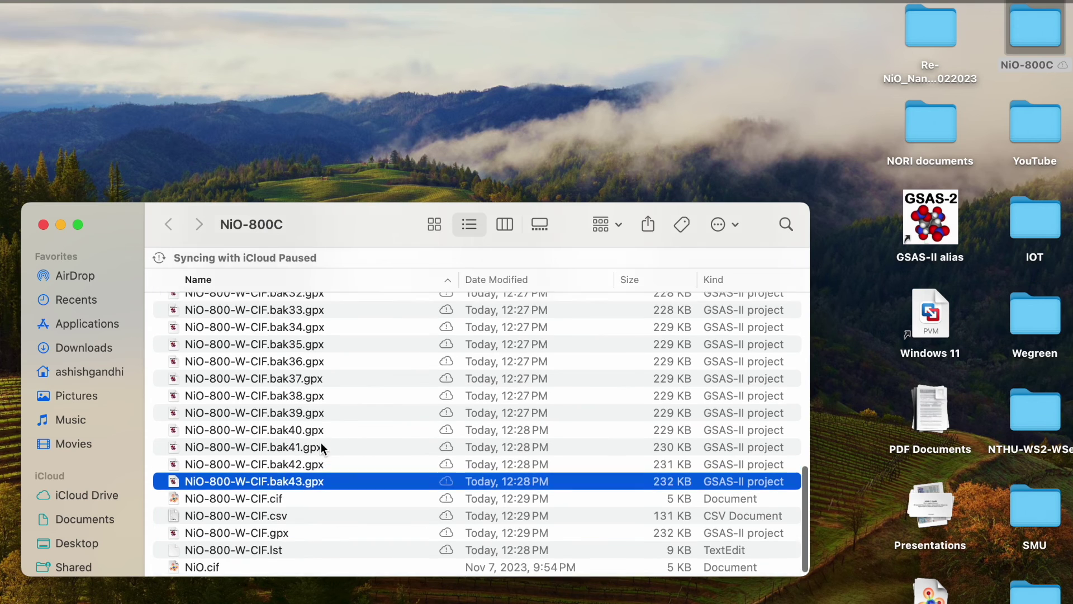
{"action": "scroll", "coordinate": [321, 442], "scroll_direction": "up", "scroll_amount": 5}
{"action": "key", "text": "n"}
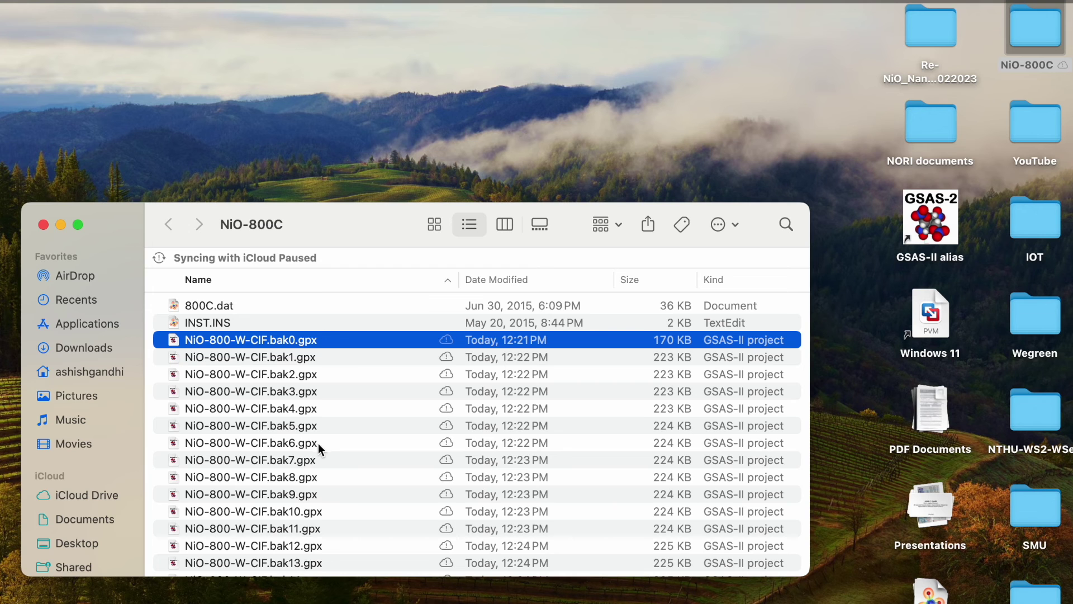
{"action": "left_click", "coordinate": [313, 427], "text": "shift"}
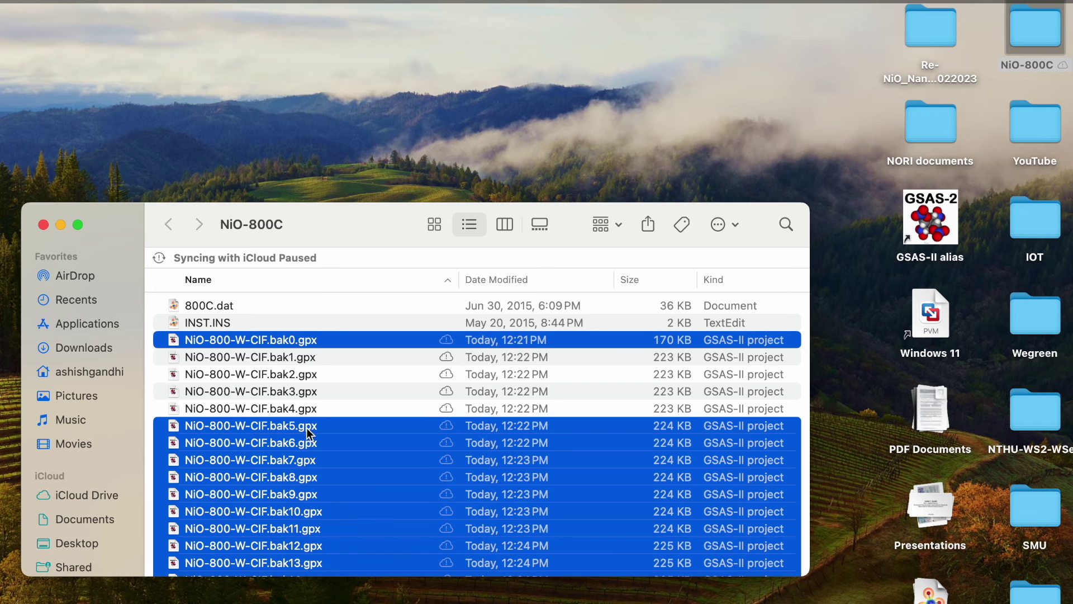
{"action": "left_click", "coordinate": [310, 342], "text": "shift"}
{"action": "scroll", "coordinate": [300, 403], "scroll_direction": "down", "scroll_amount": 5}
{"action": "scroll", "coordinate": [299, 402], "scroll_direction": "down", "scroll_amount": 10}
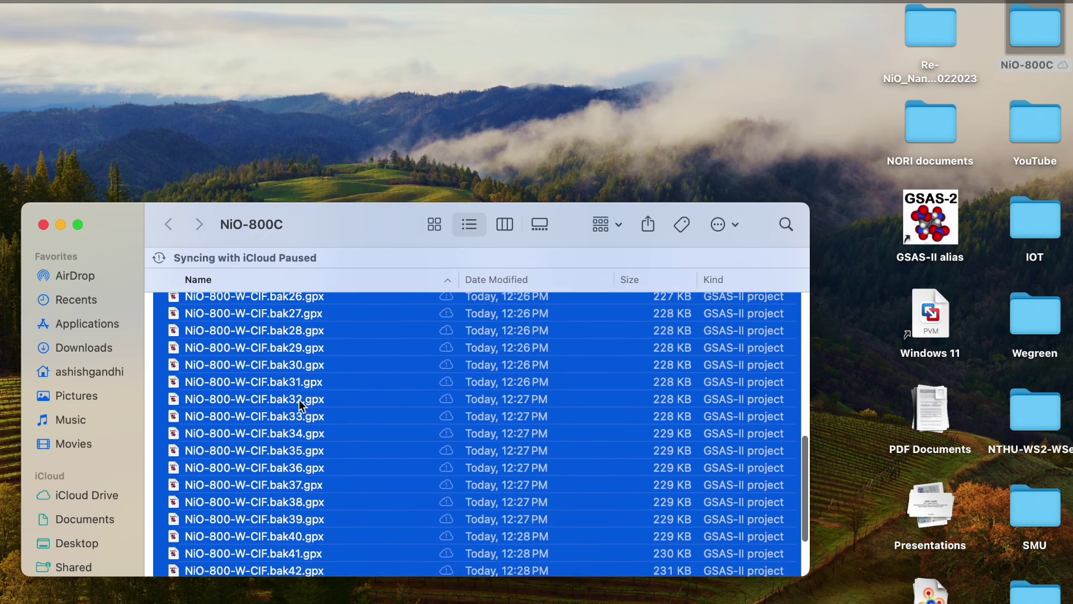
{"action": "right_click", "coordinate": [270, 356]}
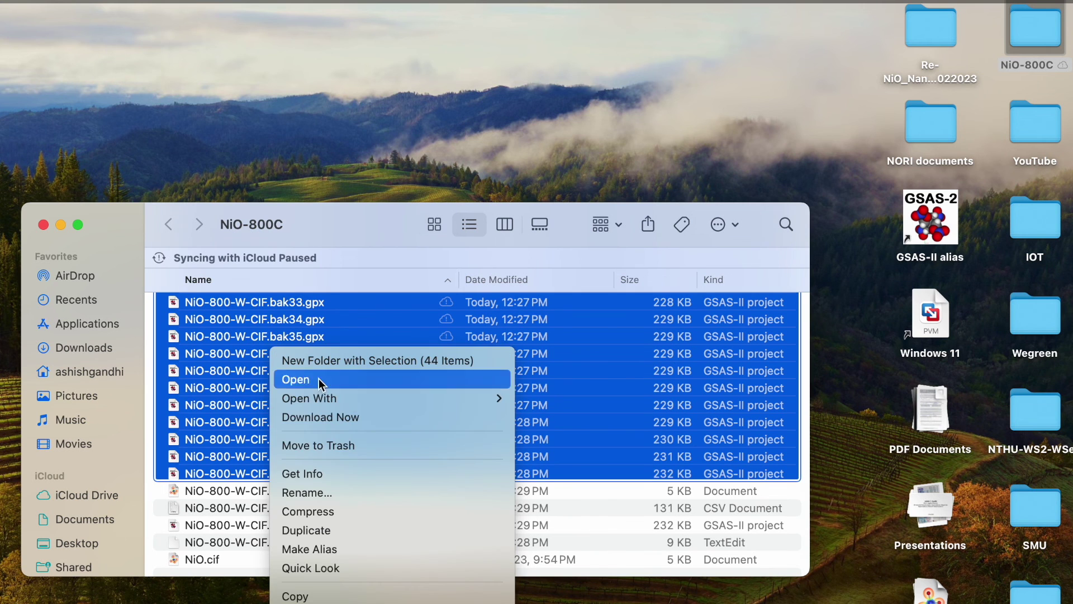
{"action": "left_click", "coordinate": [364, 445]}
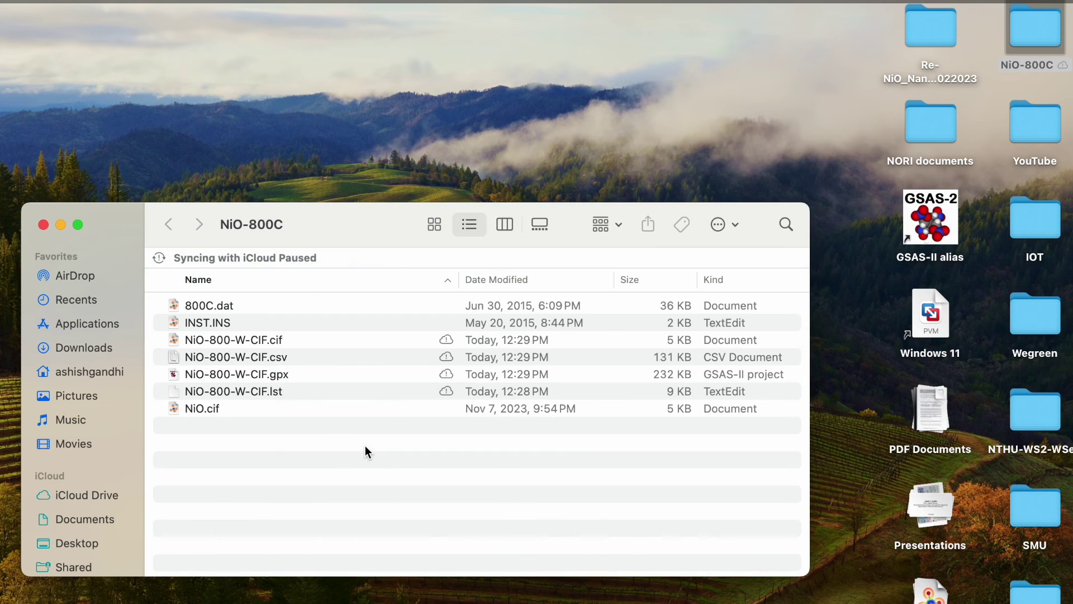
Step: Open NiO-800-W-CIF.csv in Microsoft Excel, accept the default data conversions and look through the exported histogram data
{"action": "left_click", "coordinate": [274, 342]}
{"action": "left_click", "coordinate": [284, 361]}
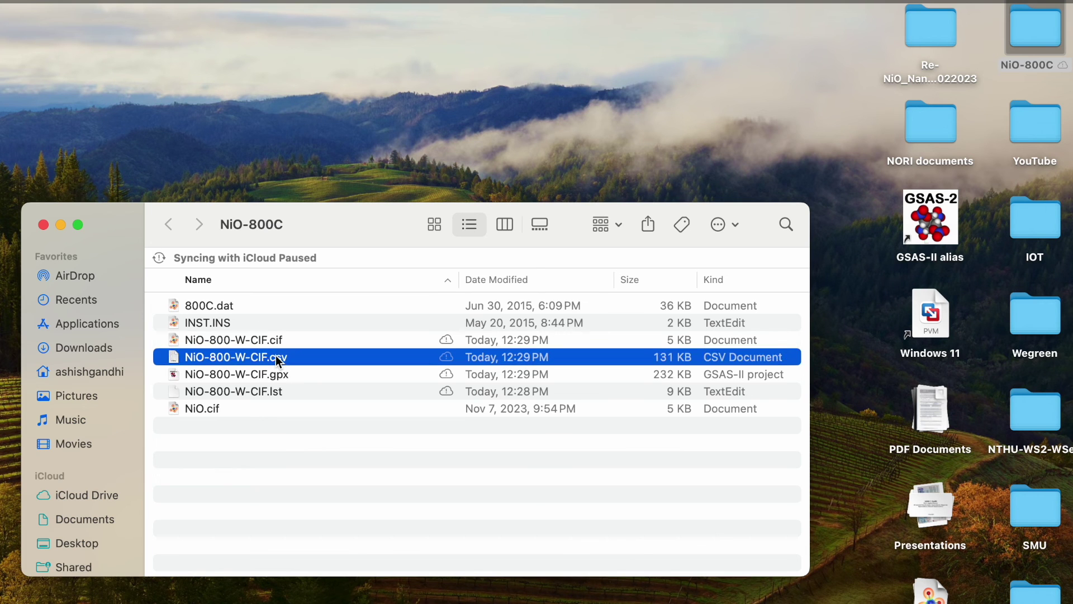
{"action": "left_click", "coordinate": [273, 393]}
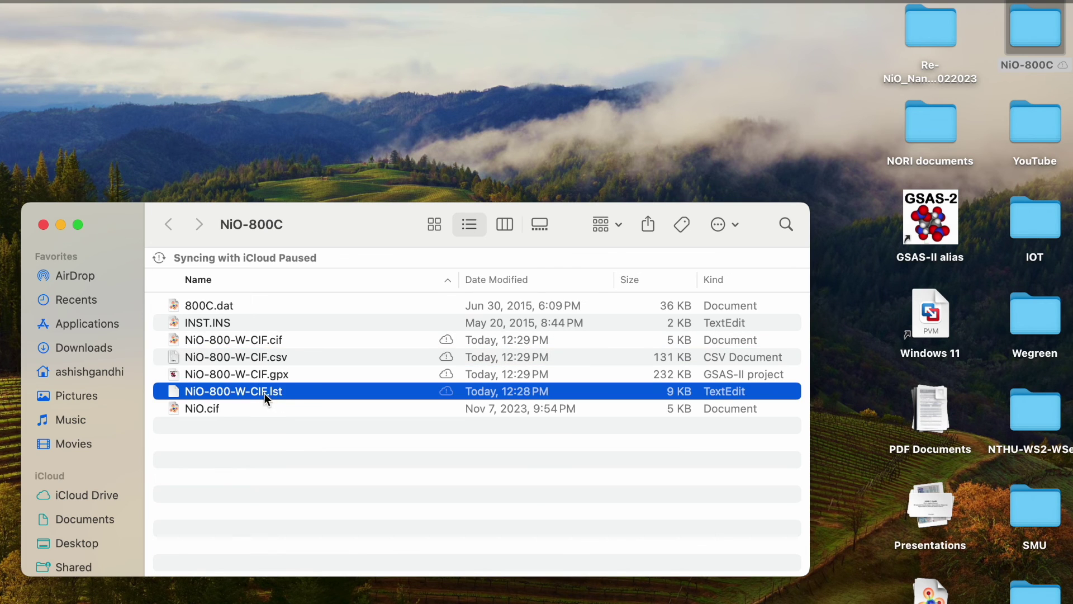
{"action": "left_click", "coordinate": [280, 361]}
{"action": "right_click", "coordinate": [280, 361]}
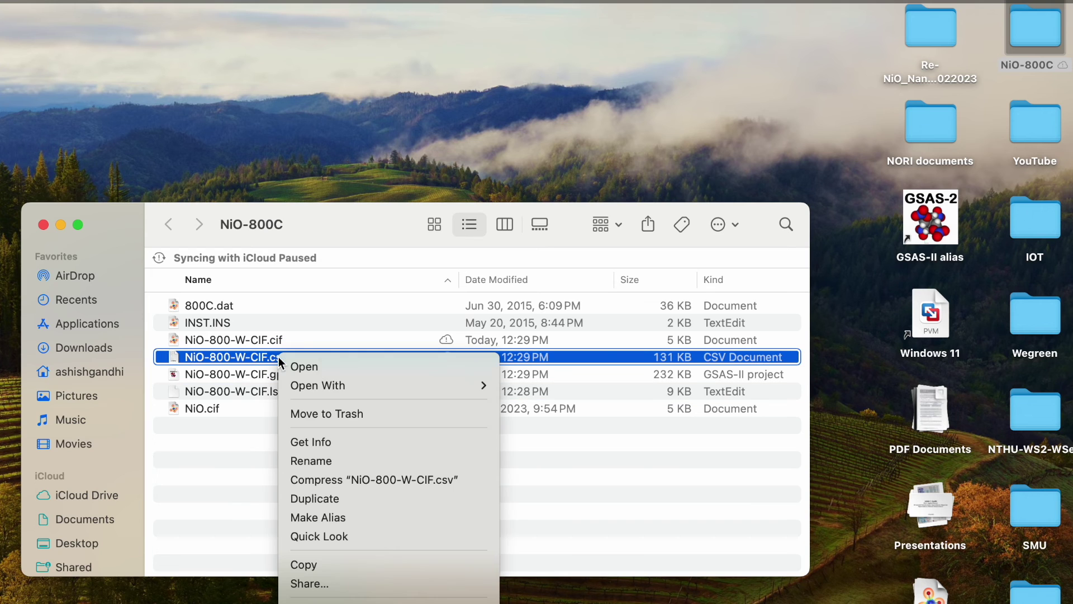
{"action": "mouse_move", "coordinate": [373, 387]}
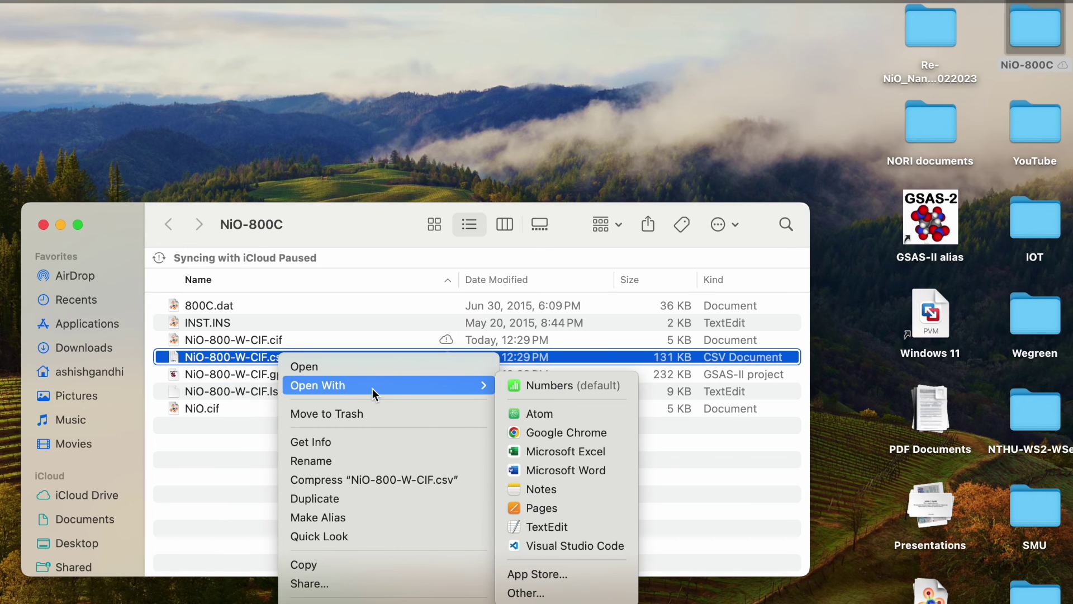
{"action": "left_click", "coordinate": [563, 454]}
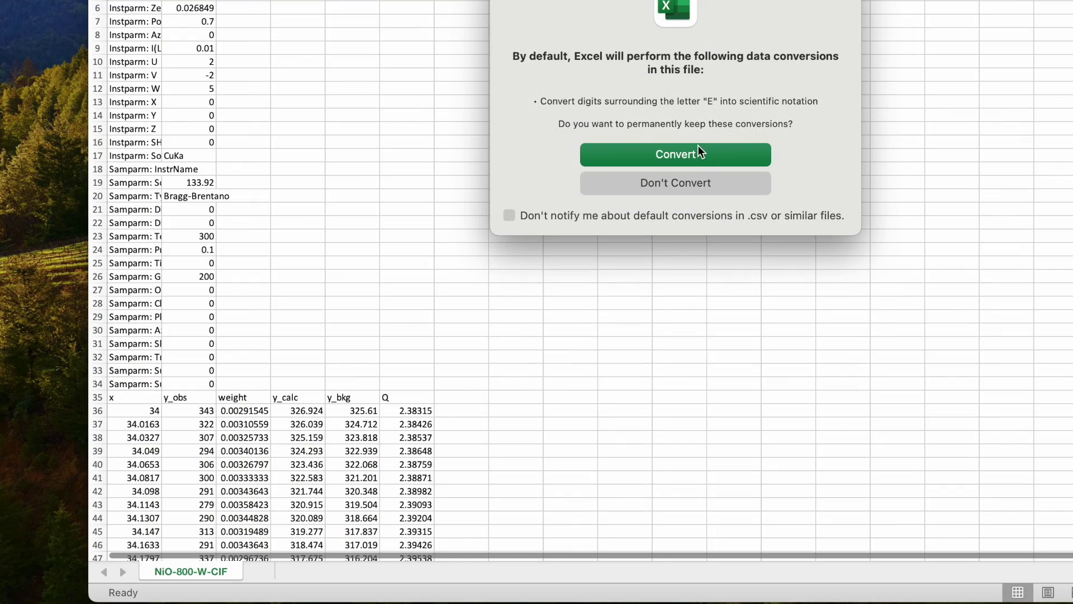
{"action": "left_click", "coordinate": [699, 157]}
{"action": "scroll", "coordinate": [456, 321], "scroll_direction": "down", "scroll_amount": 5}
{"action": "scroll", "coordinate": [456, 321], "scroll_direction": "down", "scroll_amount": 7}
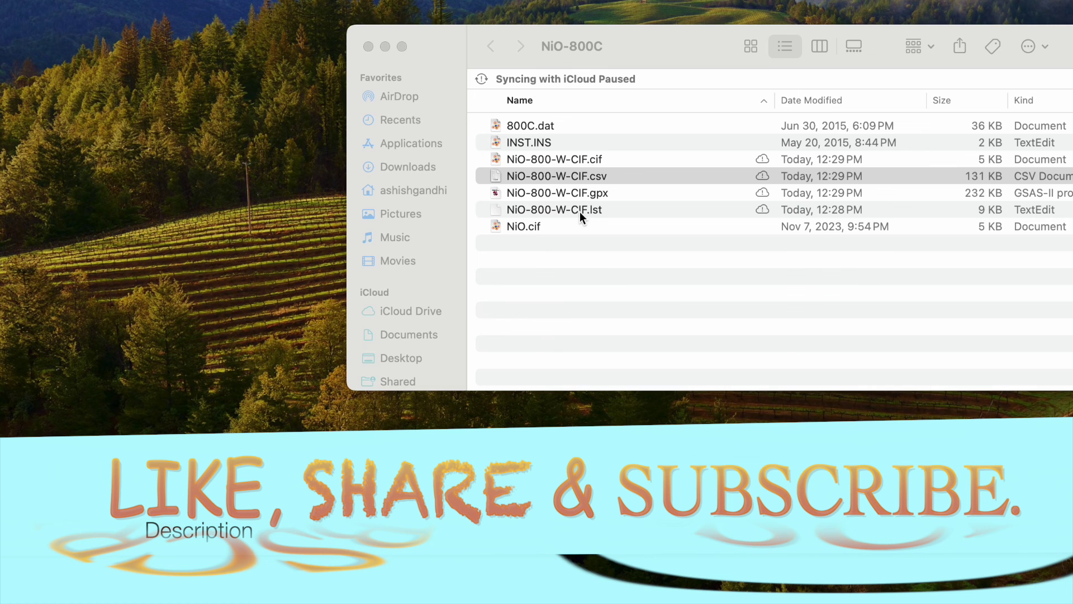
Step: Open the refinement listing NiO-800-W-CIF.lst from the NiO-800C folder in TextEdit
{"action": "left_click", "coordinate": [582, 193]}
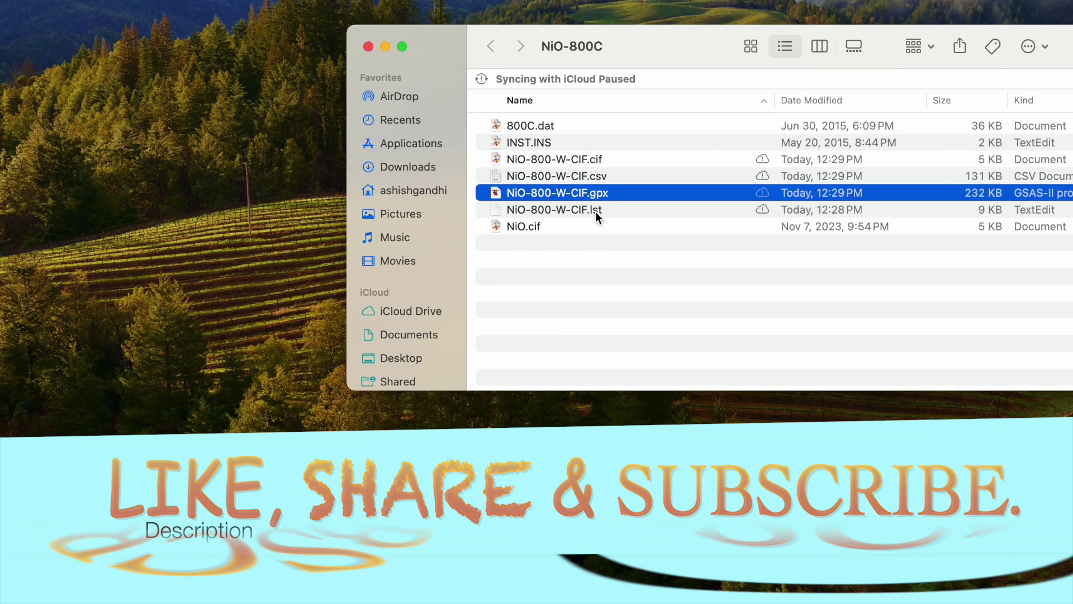
{"action": "left_click", "coordinate": [596, 213]}
{"action": "right_click", "coordinate": [578, 207]}
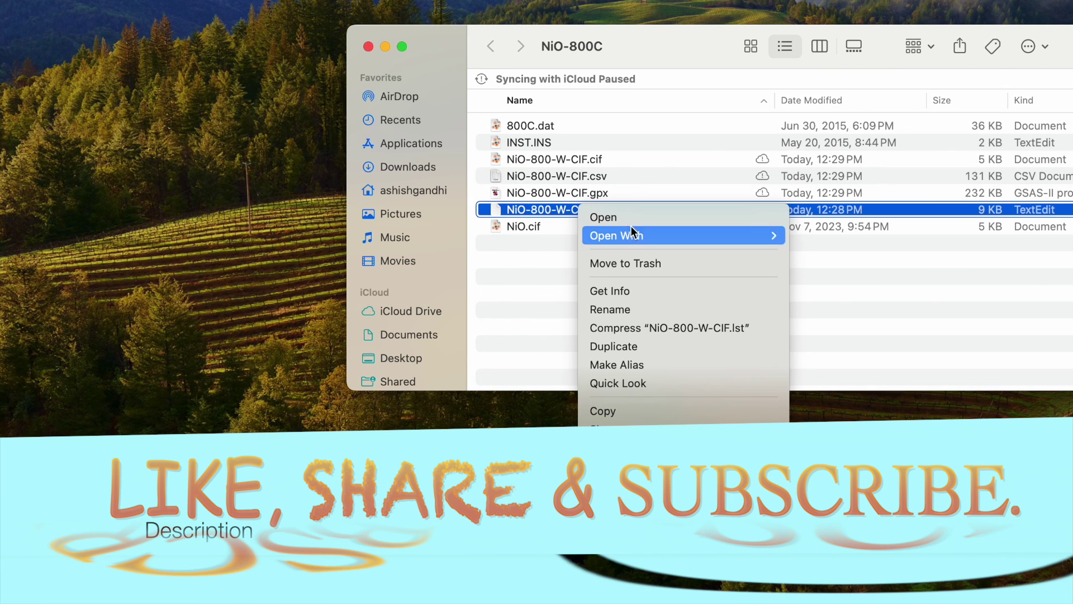
{"action": "mouse_move", "coordinate": [694, 234]}
{"action": "left_click", "coordinate": [827, 235]}
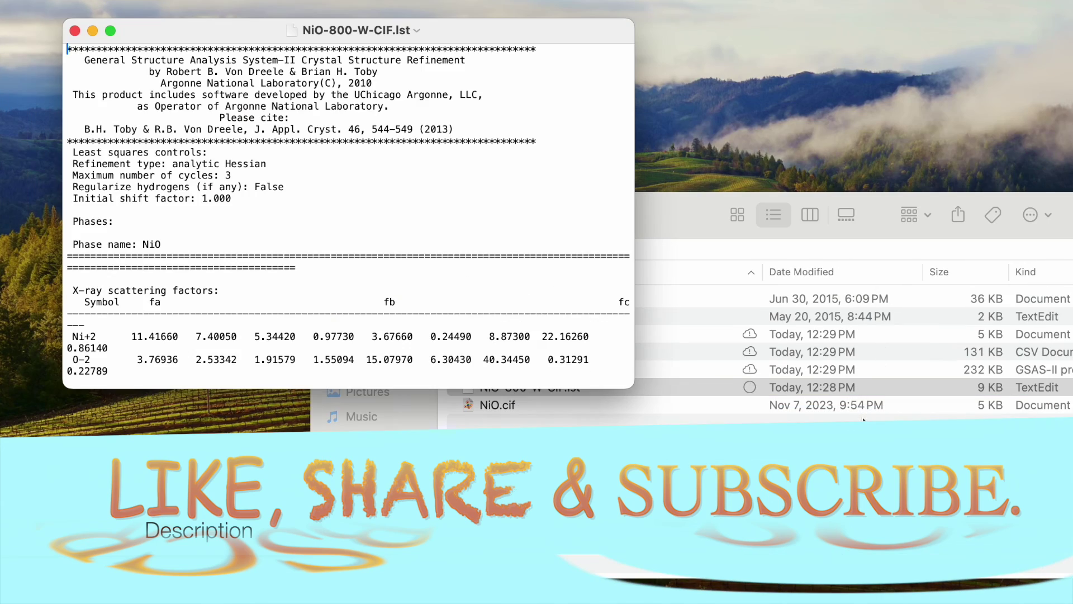
Step: Examine the listing's atom and unit cell data, instrument parameters, refinement results and final histogram residuals for the NiO phase
{"action": "scroll", "coordinate": [363, 208], "scroll_direction": "down", "scroll_amount": 10}
{"action": "scroll", "coordinate": [362, 208], "scroll_direction": "down", "scroll_amount": 20}
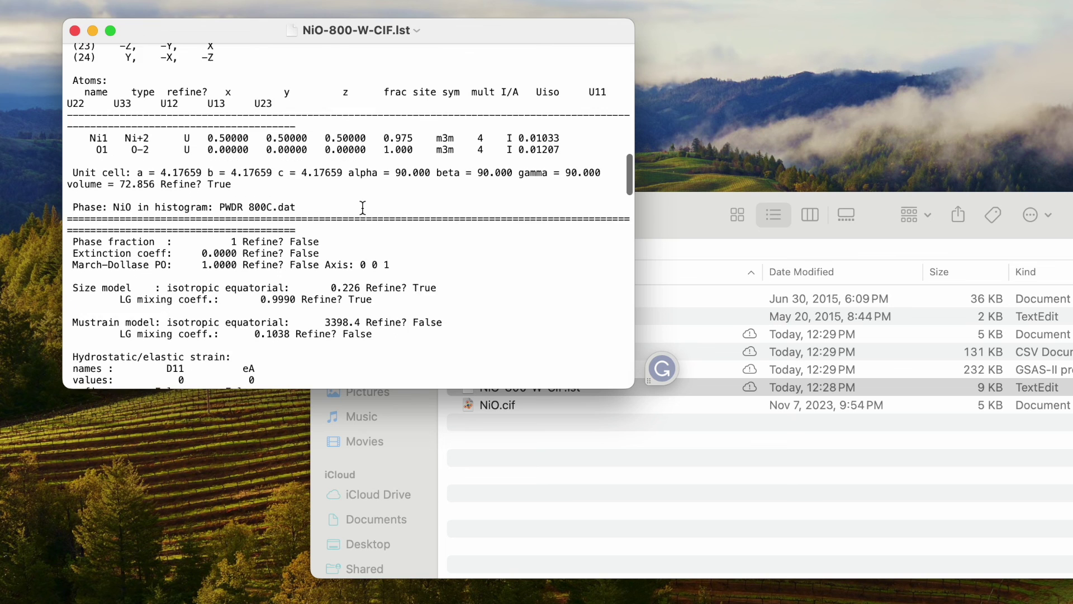
{"action": "scroll", "coordinate": [363, 208], "scroll_direction": "up", "scroll_amount": 5}
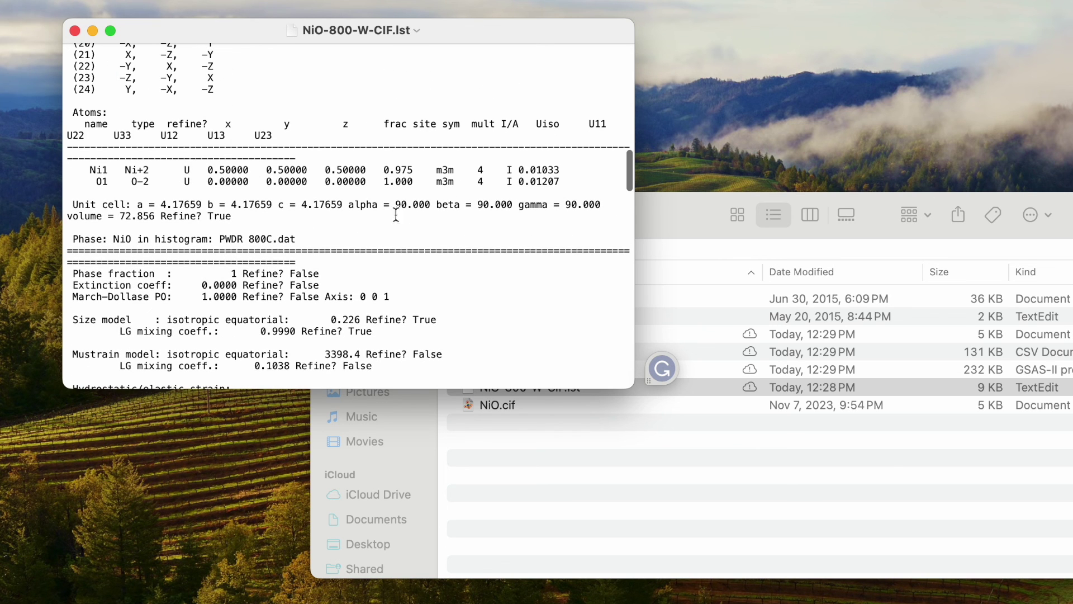
{"action": "scroll", "coordinate": [409, 181], "scroll_direction": "down", "scroll_amount": 5}
{"action": "scroll", "coordinate": [409, 181], "scroll_direction": "down", "scroll_amount": 10}
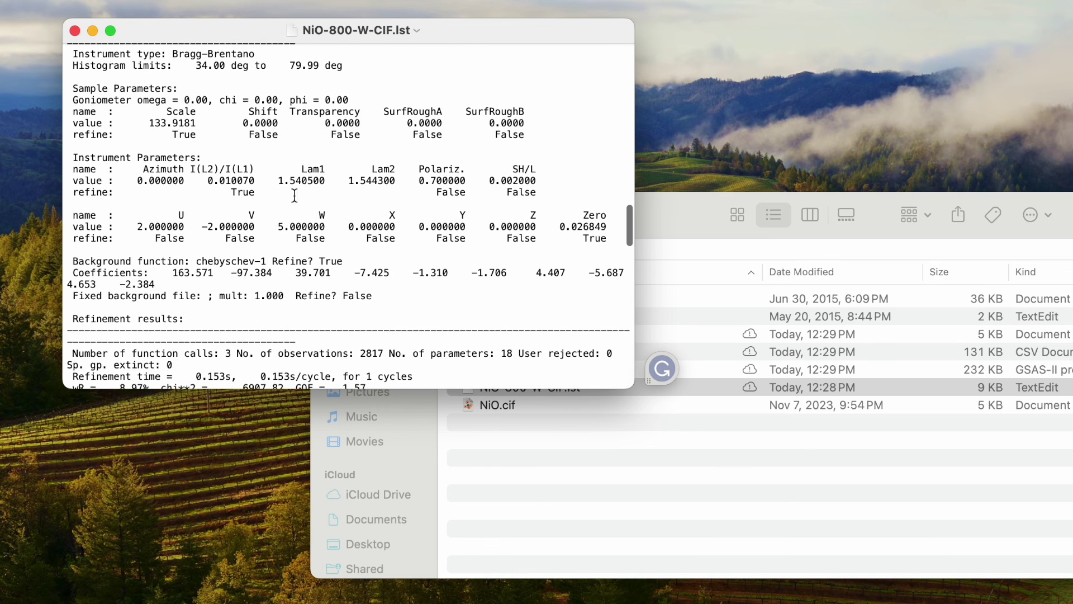
{"action": "scroll", "coordinate": [237, 194], "scroll_direction": "down", "scroll_amount": 12}
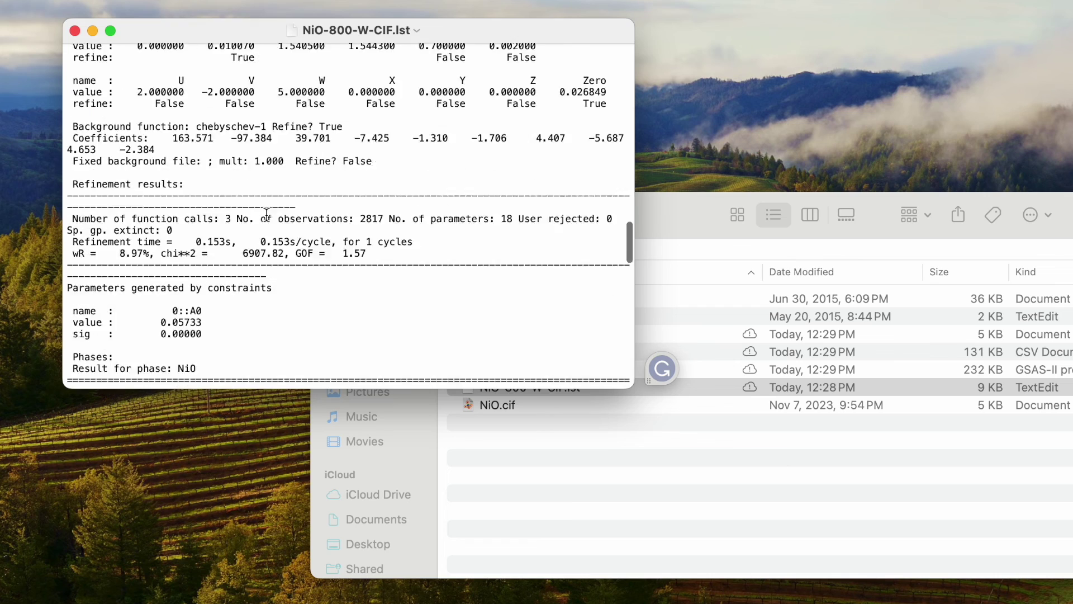
{"action": "scroll", "coordinate": [267, 214], "scroll_direction": "down", "scroll_amount": 7}
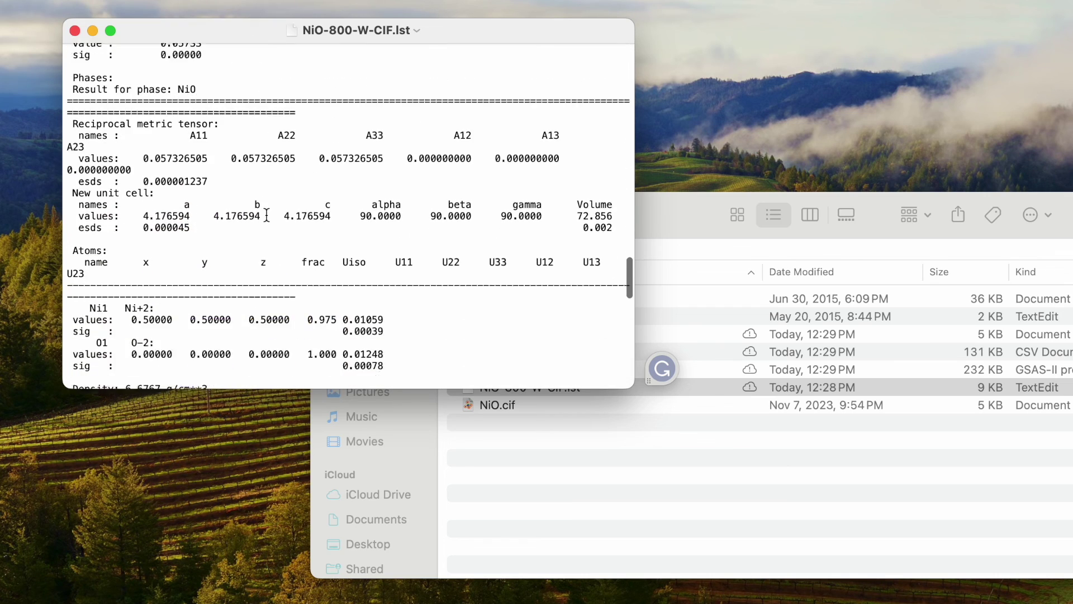
{"action": "scroll", "coordinate": [238, 226], "scroll_direction": "down", "scroll_amount": 15}
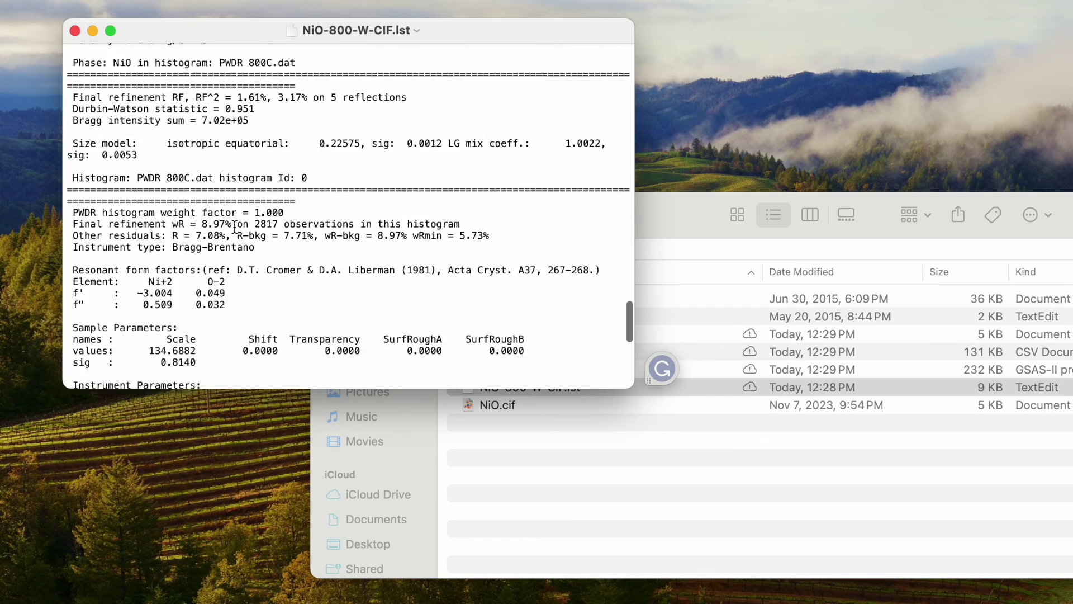
{"action": "scroll", "coordinate": [234, 228], "scroll_direction": "up", "scroll_amount": 3}
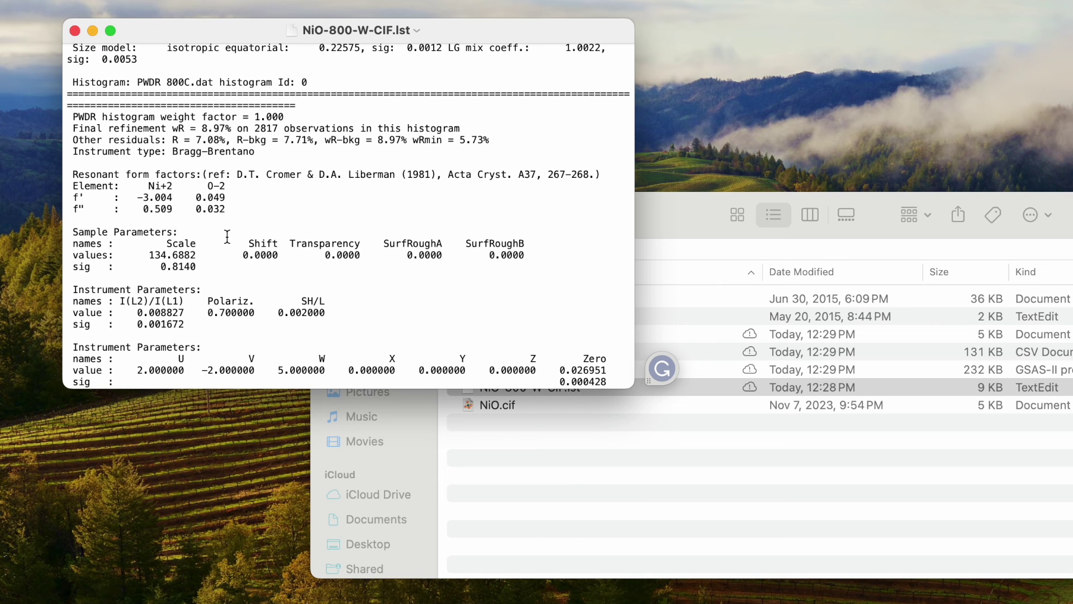
{"action": "scroll", "coordinate": [227, 237], "scroll_direction": "up", "scroll_amount": 2}
{"action": "scroll", "coordinate": [228, 238], "scroll_direction": "down", "scroll_amount": 2}
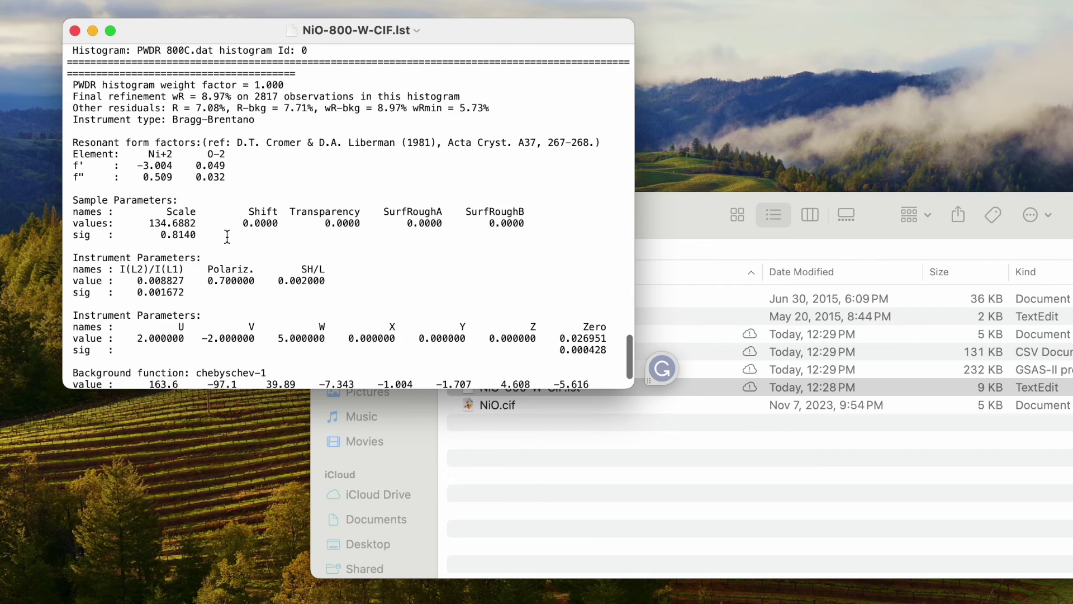
Step: Review the refined NiO unit cell, its esds and the atom values in the listing, and close the file
{"action": "scroll", "coordinate": [227, 237], "scroll_direction": "up", "scroll_amount": 5}
{"action": "scroll", "coordinate": [227, 238], "scroll_direction": "up", "scroll_amount": 9}
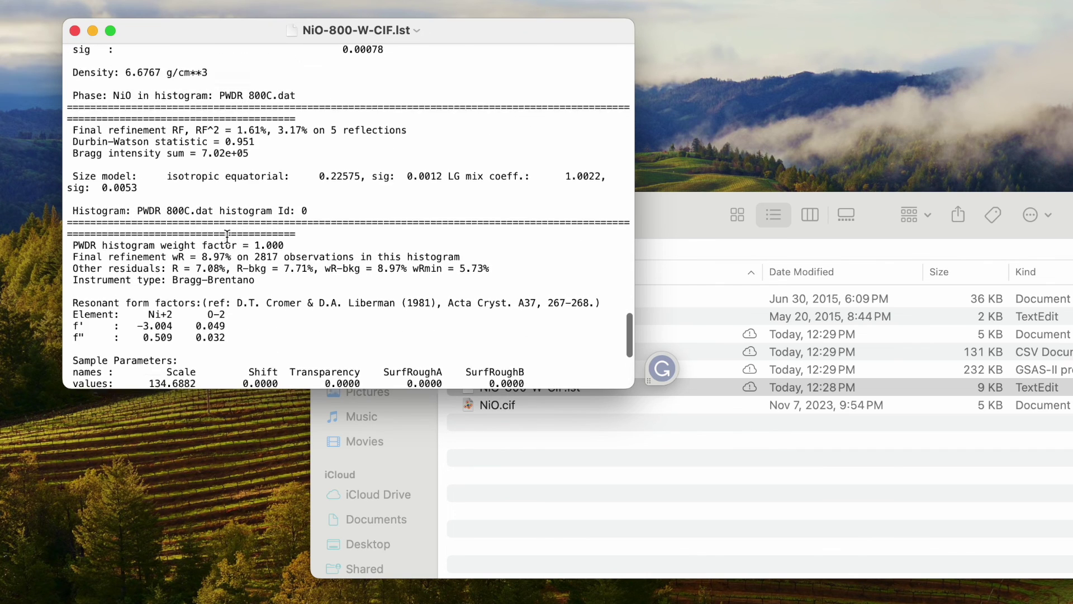
{"action": "scroll", "coordinate": [228, 238], "scroll_direction": "up", "scroll_amount": 2}
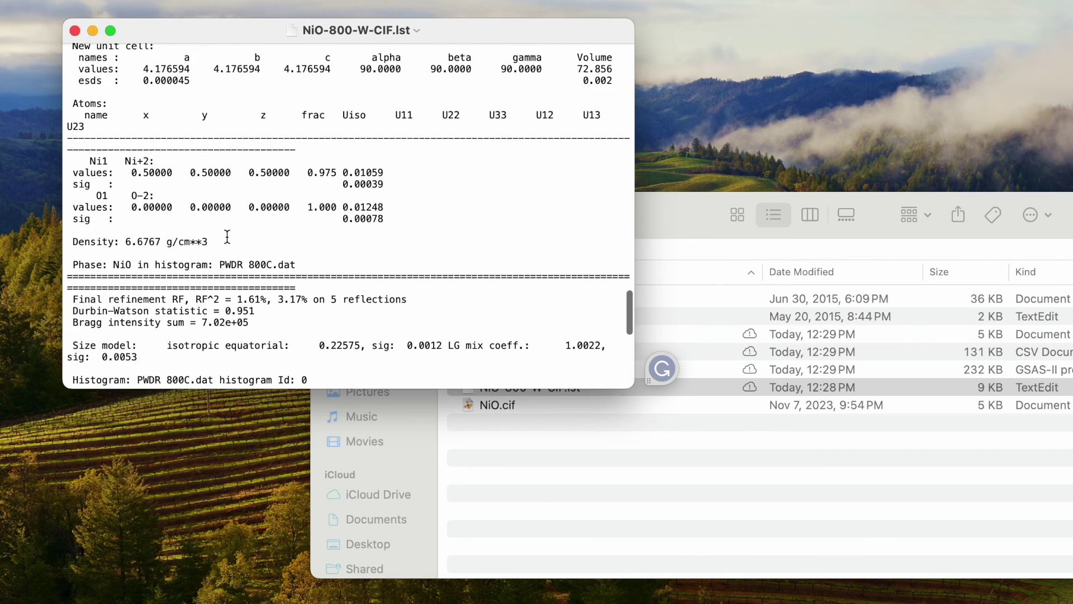
{"action": "scroll", "coordinate": [227, 237], "scroll_direction": "up", "scroll_amount": 4}
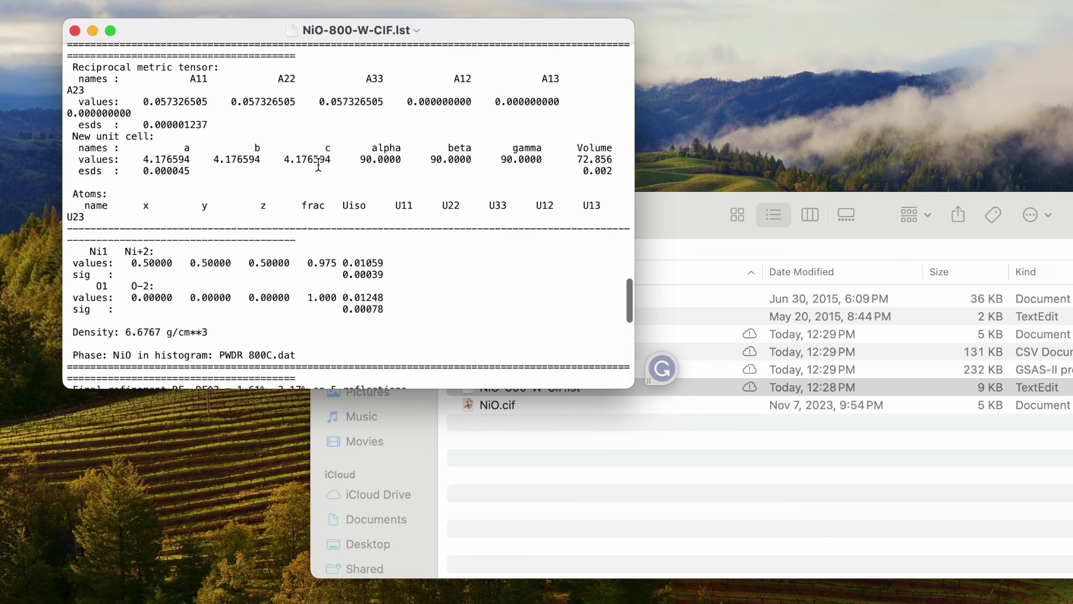
{"action": "left_click", "coordinate": [189, 172]}
{"action": "left_click_drag", "start_coordinate": [189, 172], "coordinate": [182, 172]}
{"action": "left_click", "coordinate": [354, 171]}
{"action": "scroll", "coordinate": [465, 240], "scroll_direction": "down", "scroll_amount": 3}
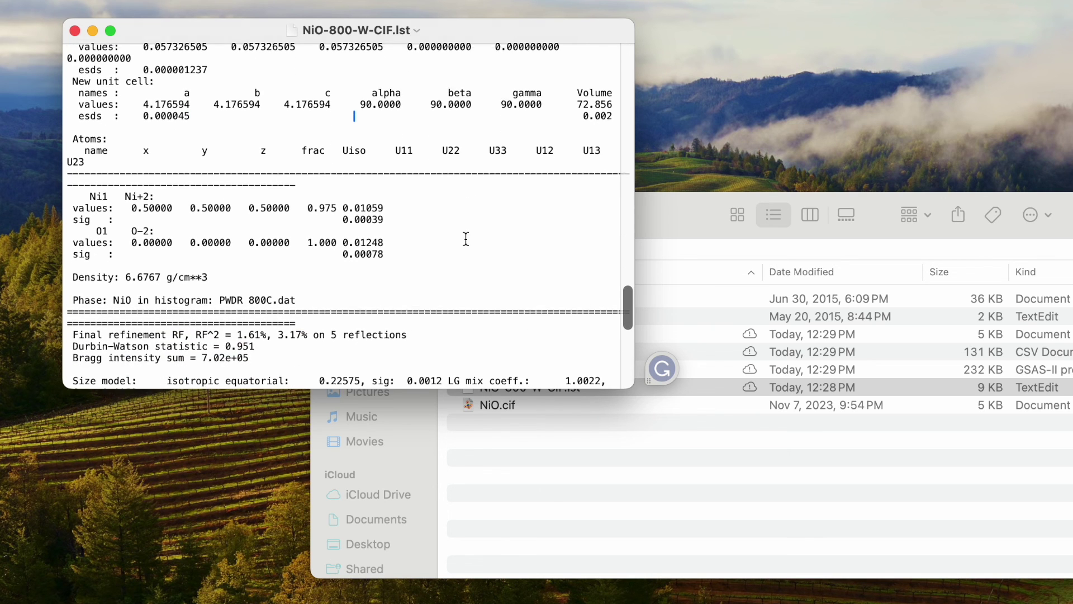
{"action": "left_click", "coordinate": [74, 30]}
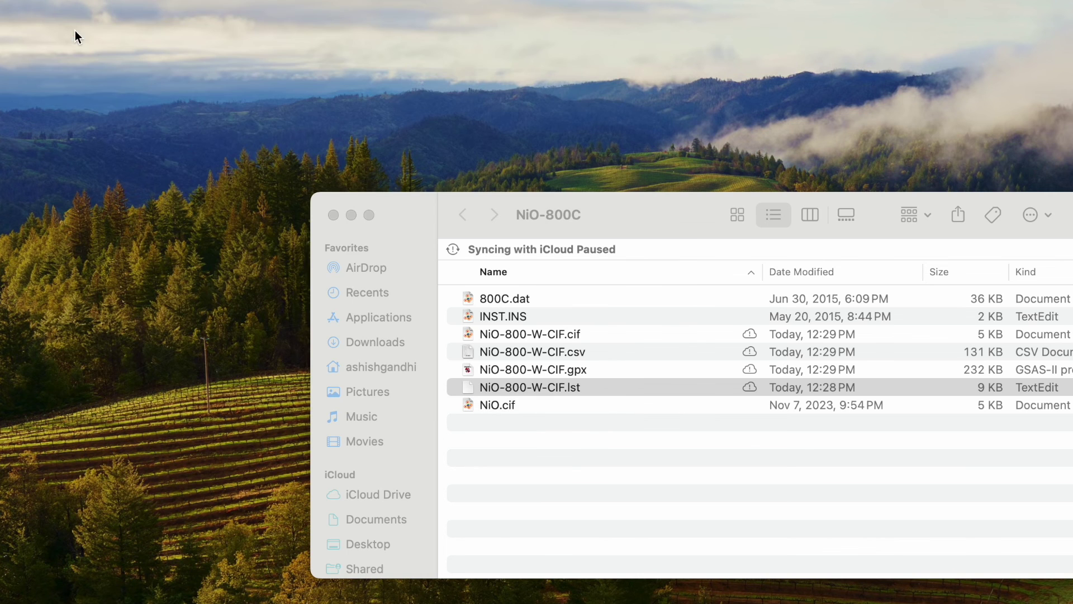
{"action": "left_click", "coordinate": [563, 411]}
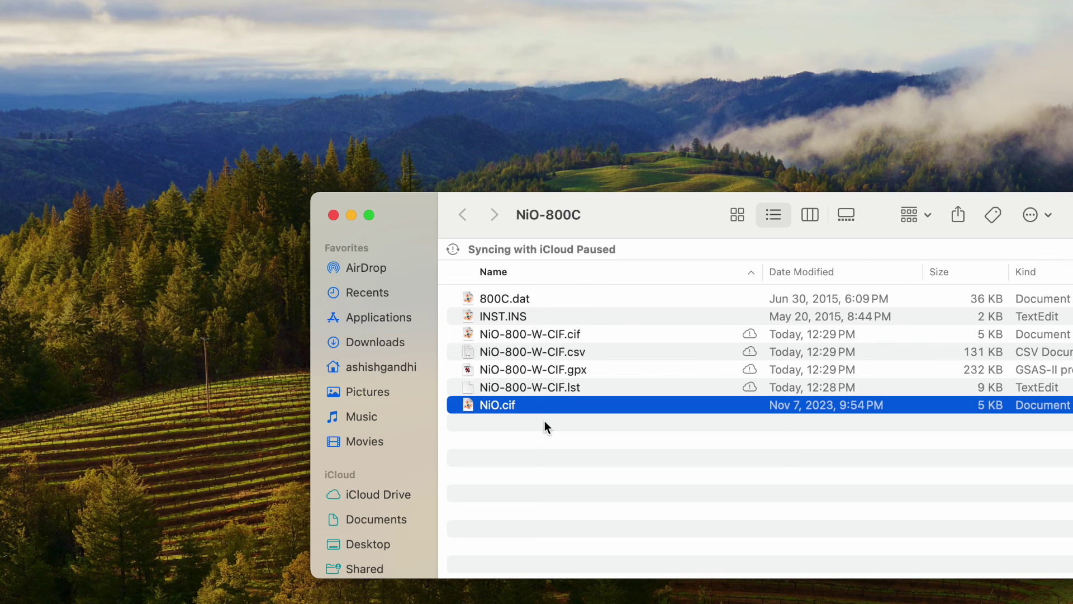
{"action": "left_click", "coordinate": [553, 392]}
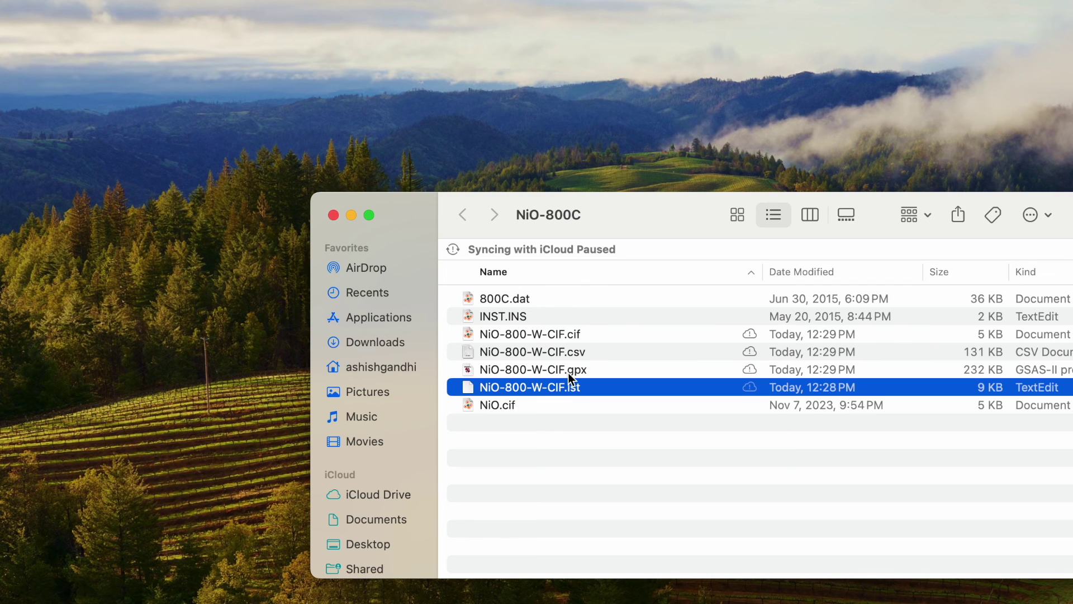